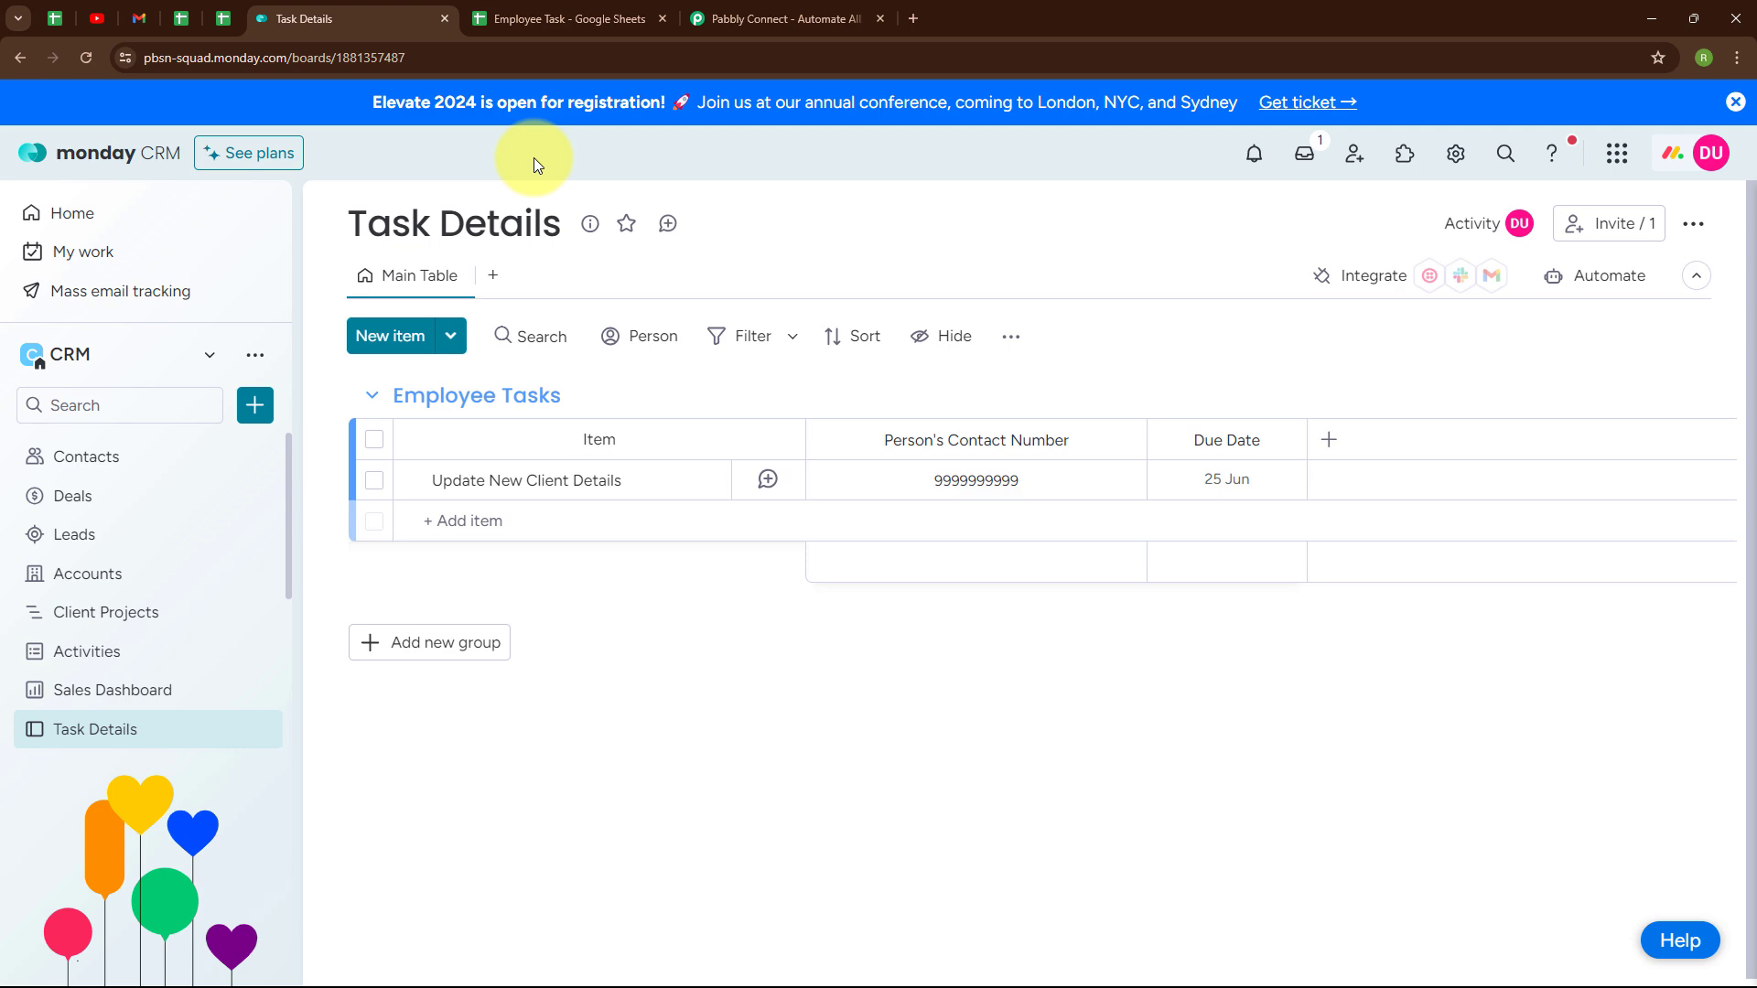
- Dismiss the limited-time offer on the Pabbly site and sign in to reach All Pabbly Apps
{"action": "left_click", "coordinate": [764, 7]}
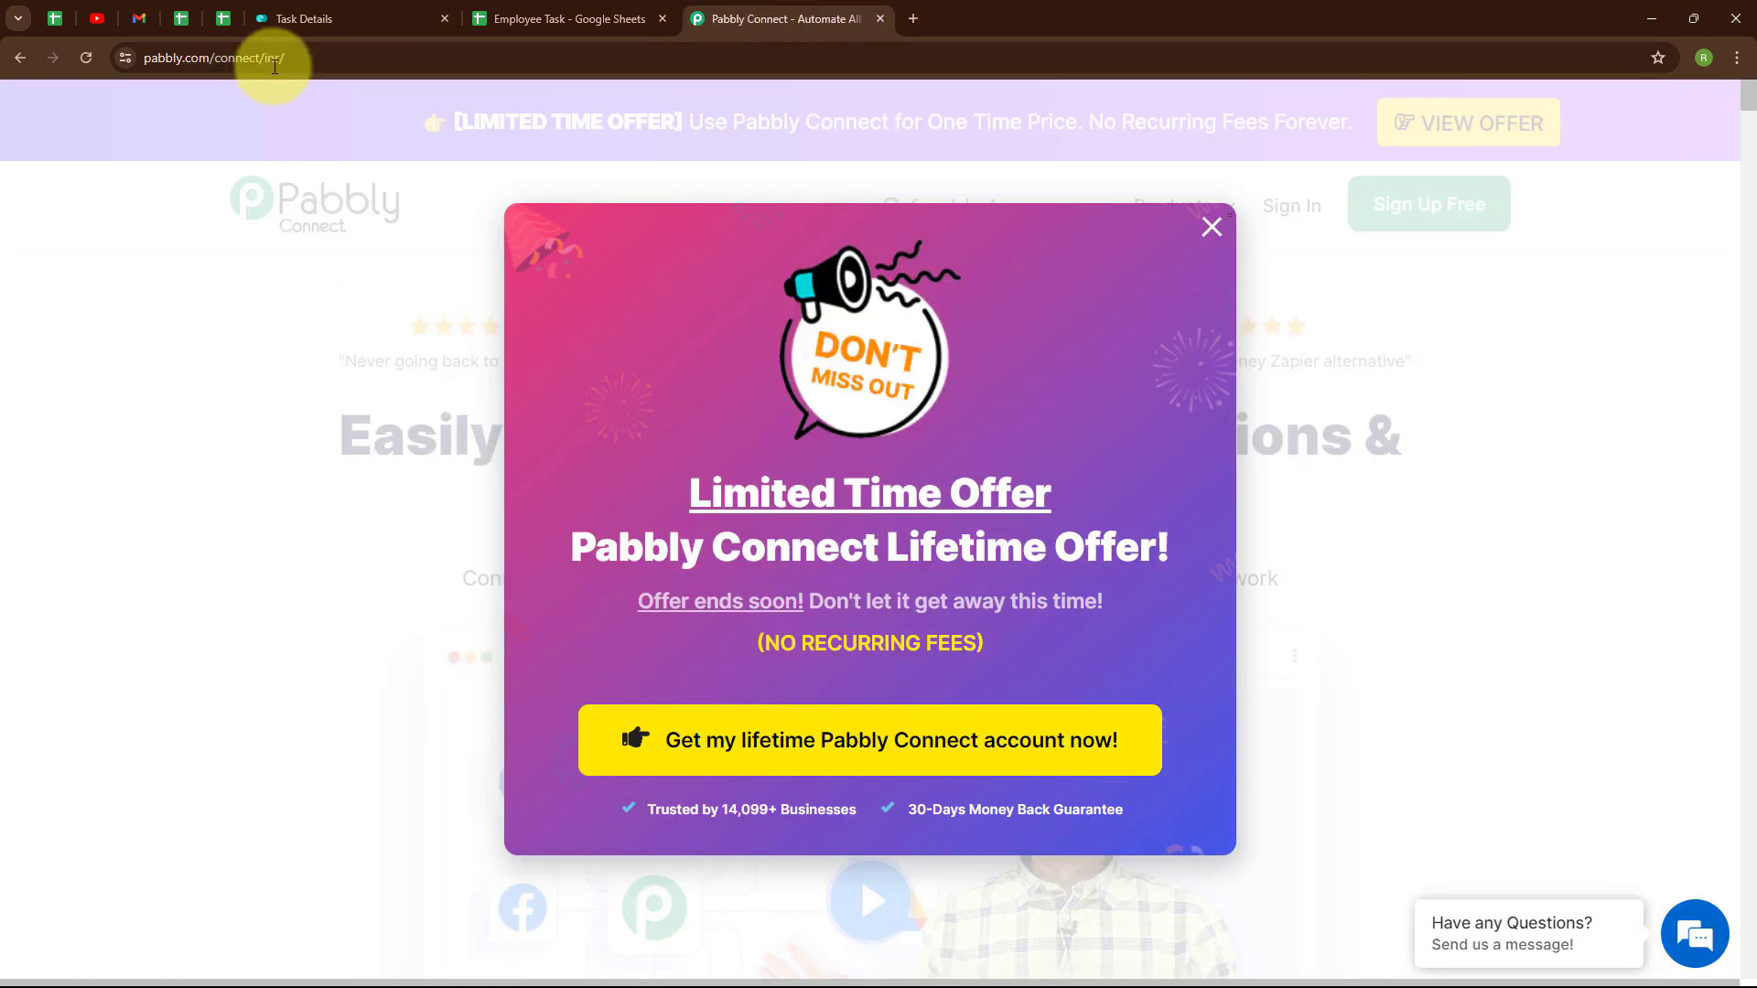
{"action": "left_click", "coordinate": [365, 235]}
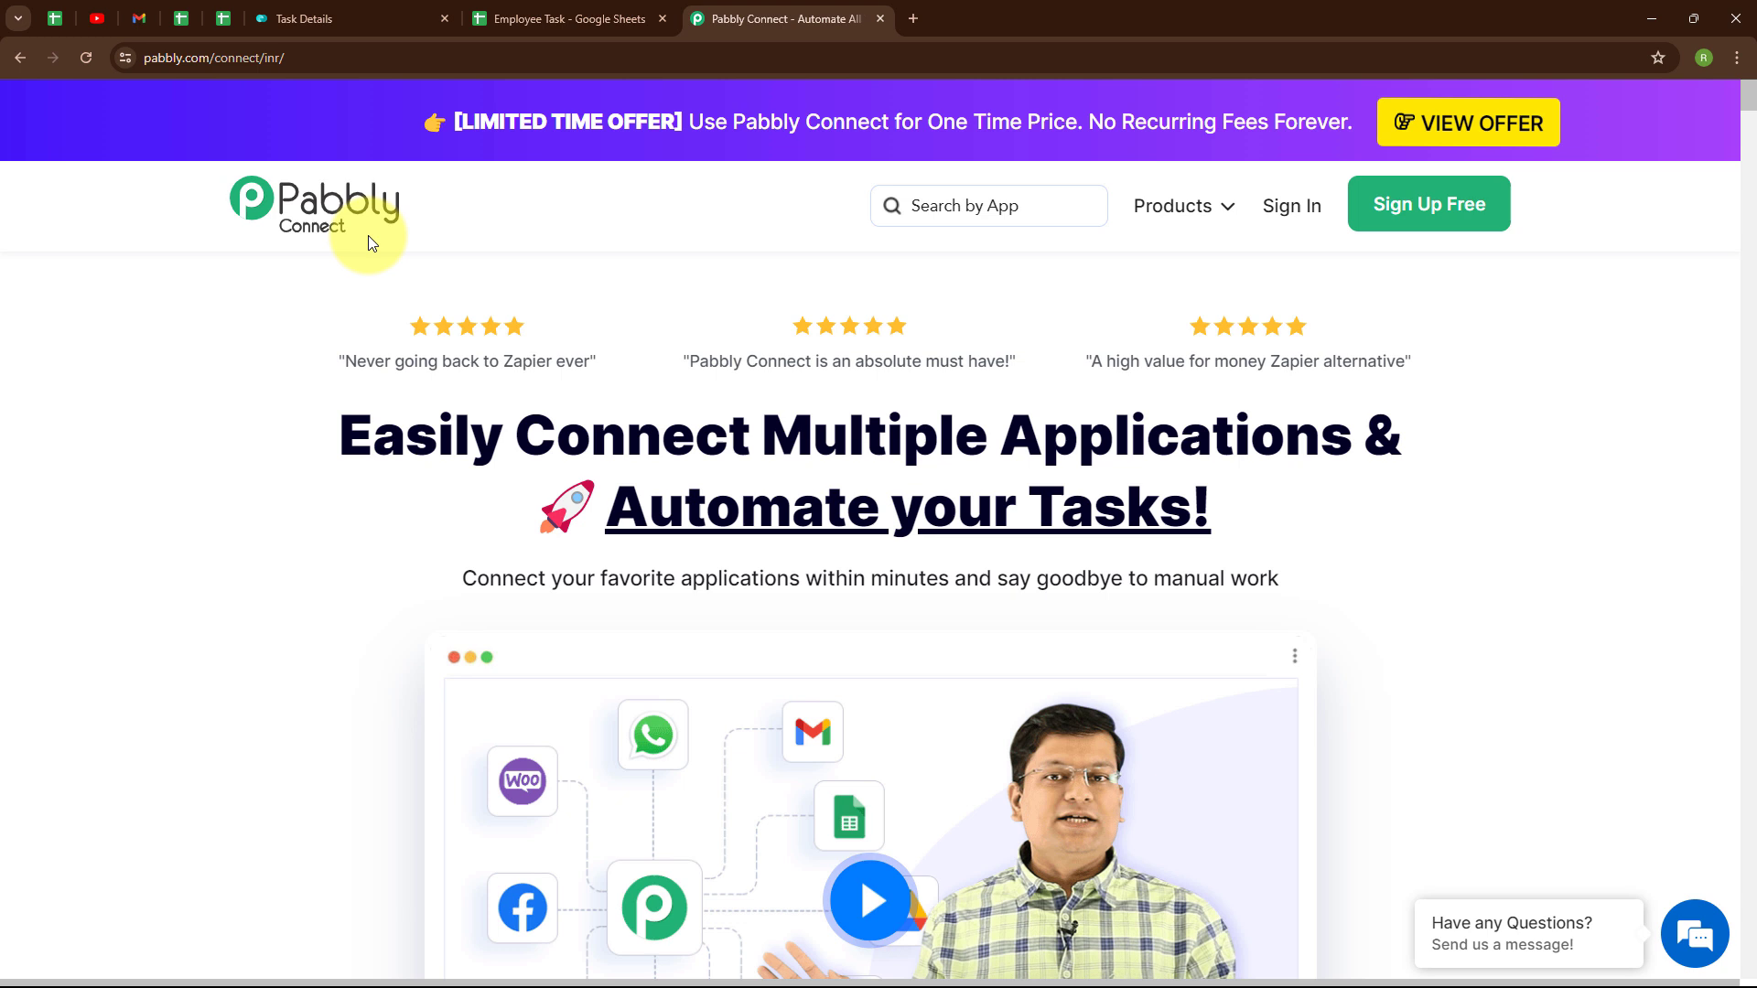
{"action": "left_click", "coordinate": [298, 61]}
{"action": "left_click", "coordinate": [452, 260]}
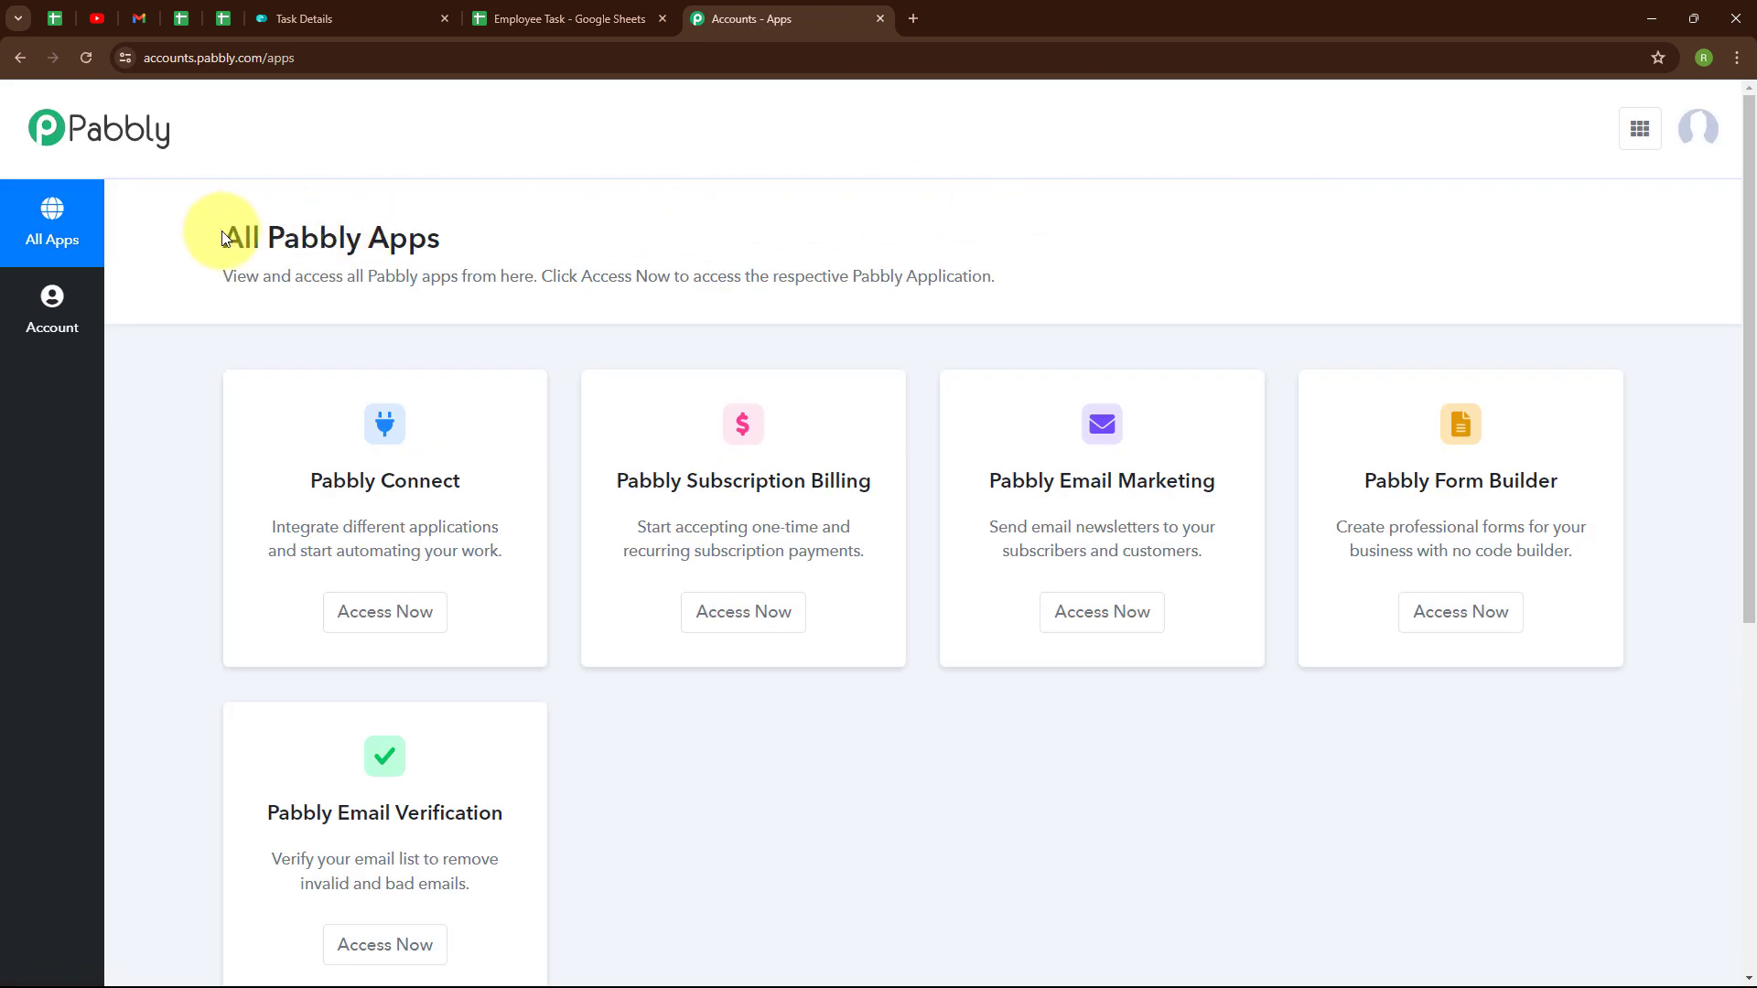
{"action": "left_click_drag", "start_coordinate": [252, 237], "coordinate": [502, 250]}
{"action": "left_click", "coordinate": [502, 250]}
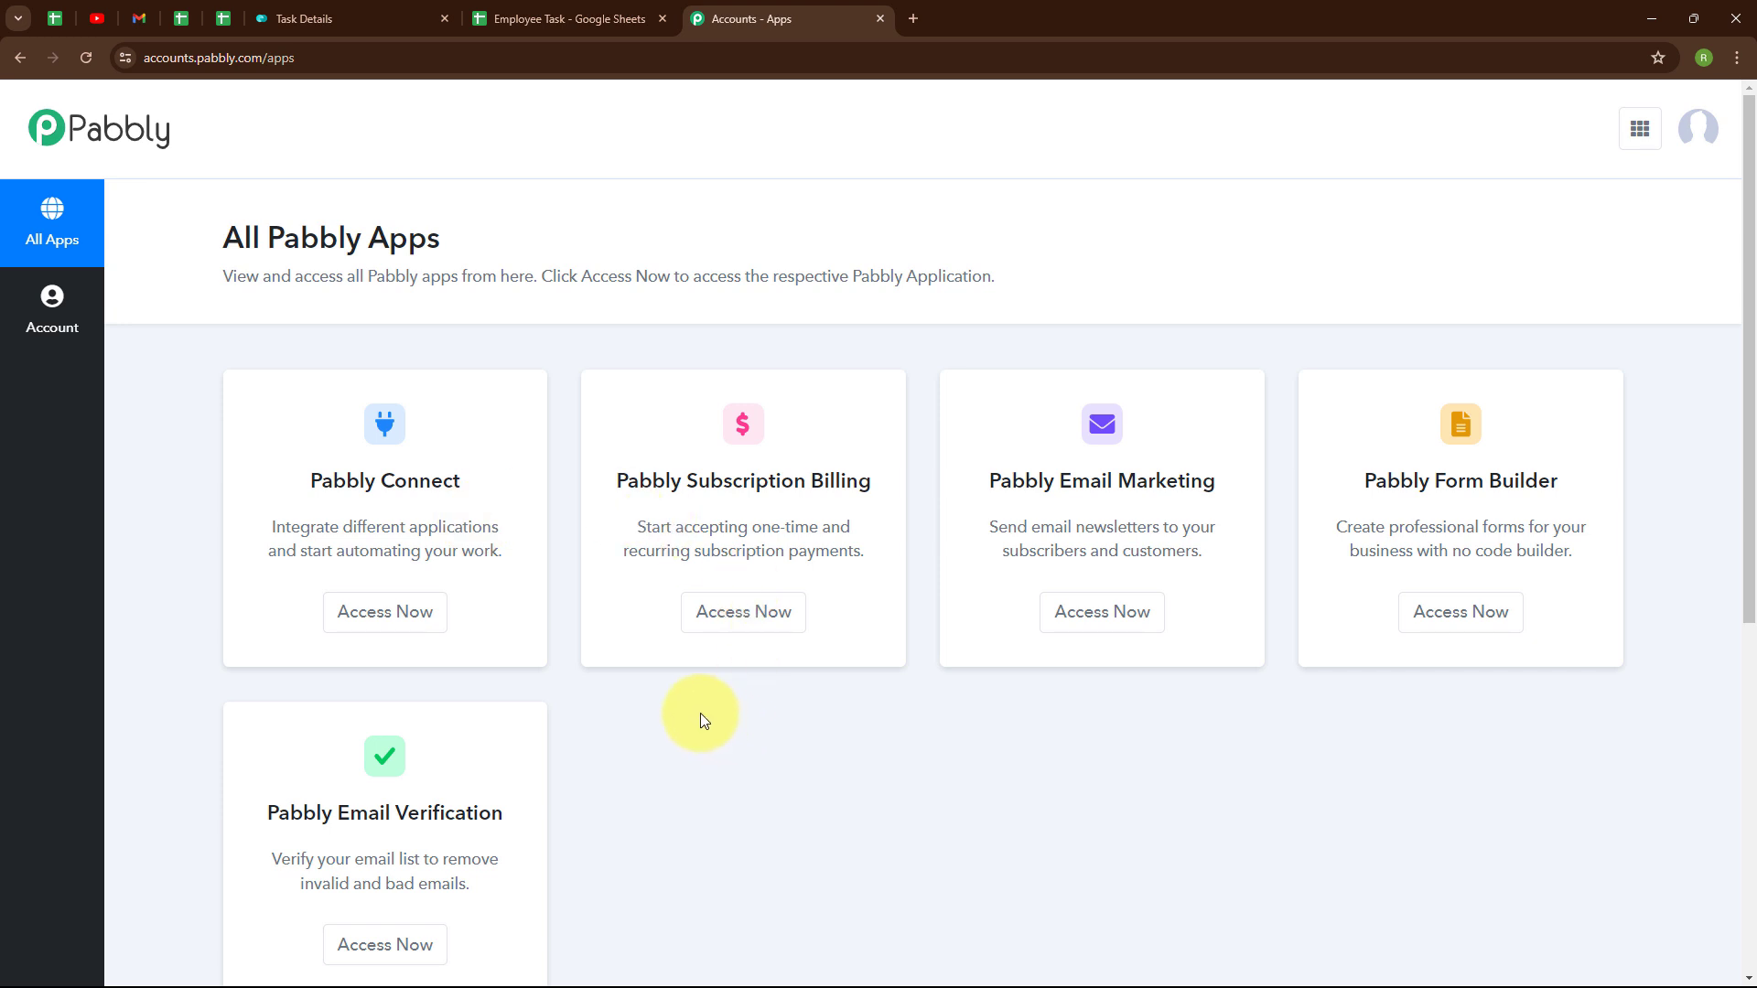
- Start a new workflow named 'Create Monday.com Items from Google Sheets' in the Google Sheets folder
{"action": "left_click", "coordinate": [410, 621]}
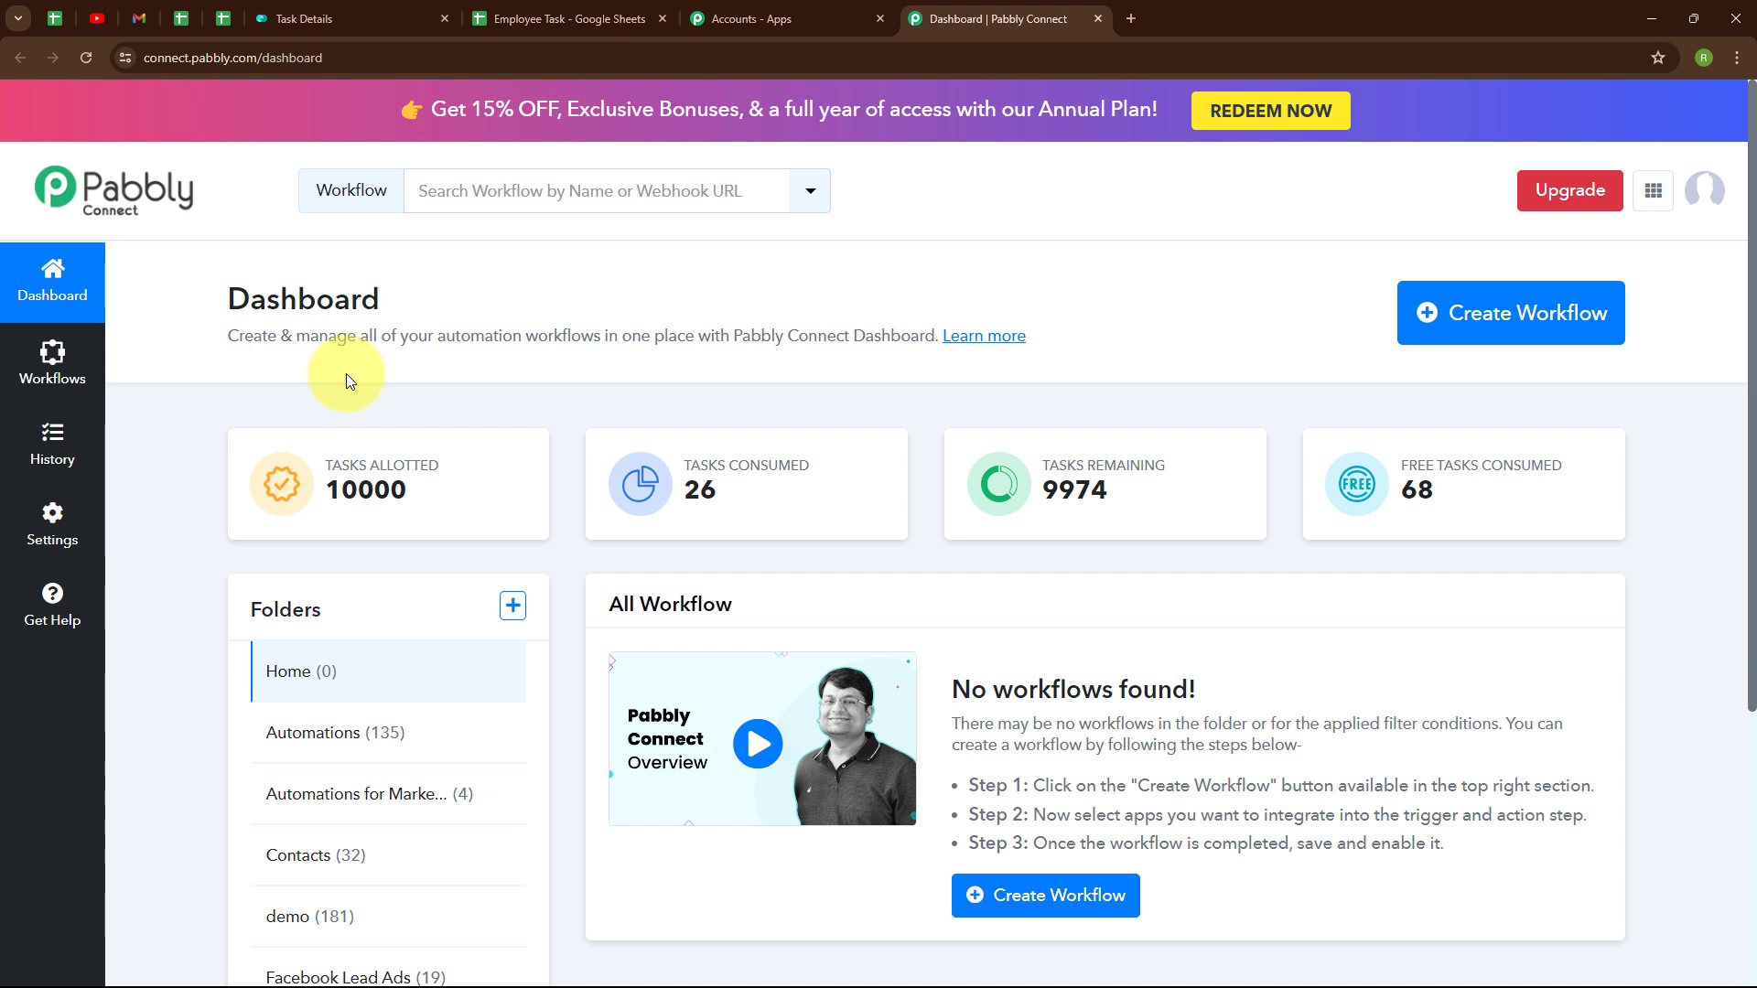
{"action": "left_click", "coordinate": [1457, 342]}
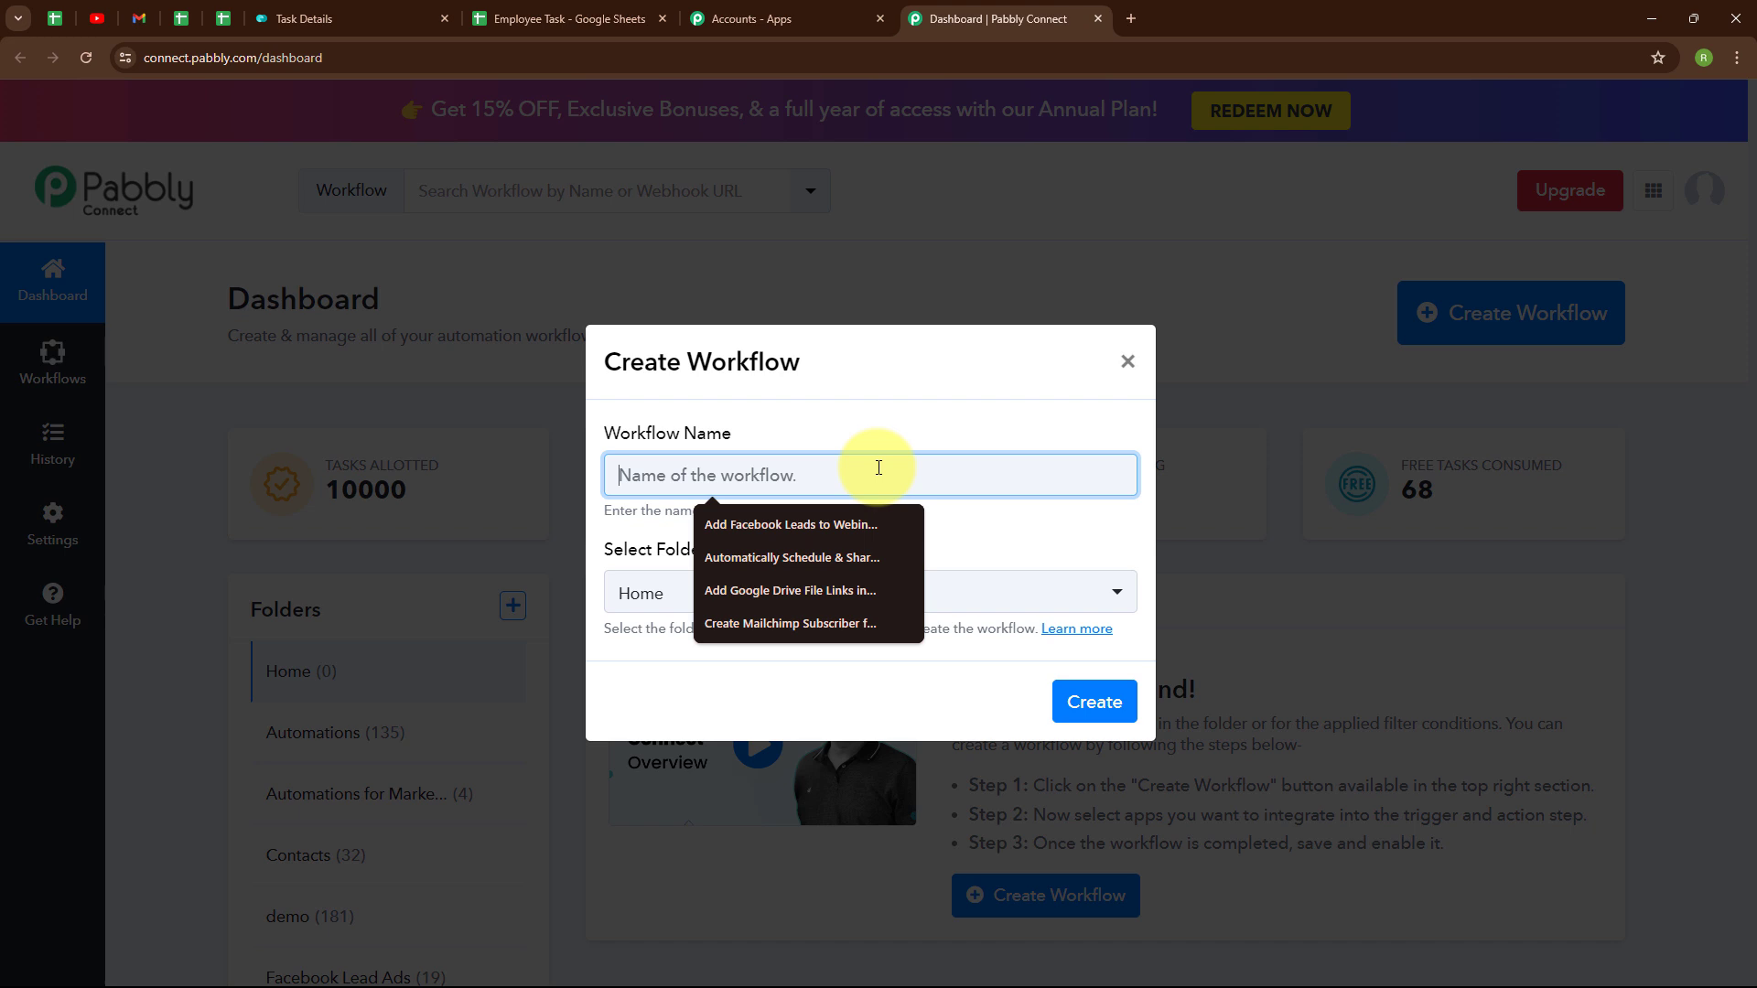
{"action": "type", "text": "Create Monday.com Items from Google Sheets"}
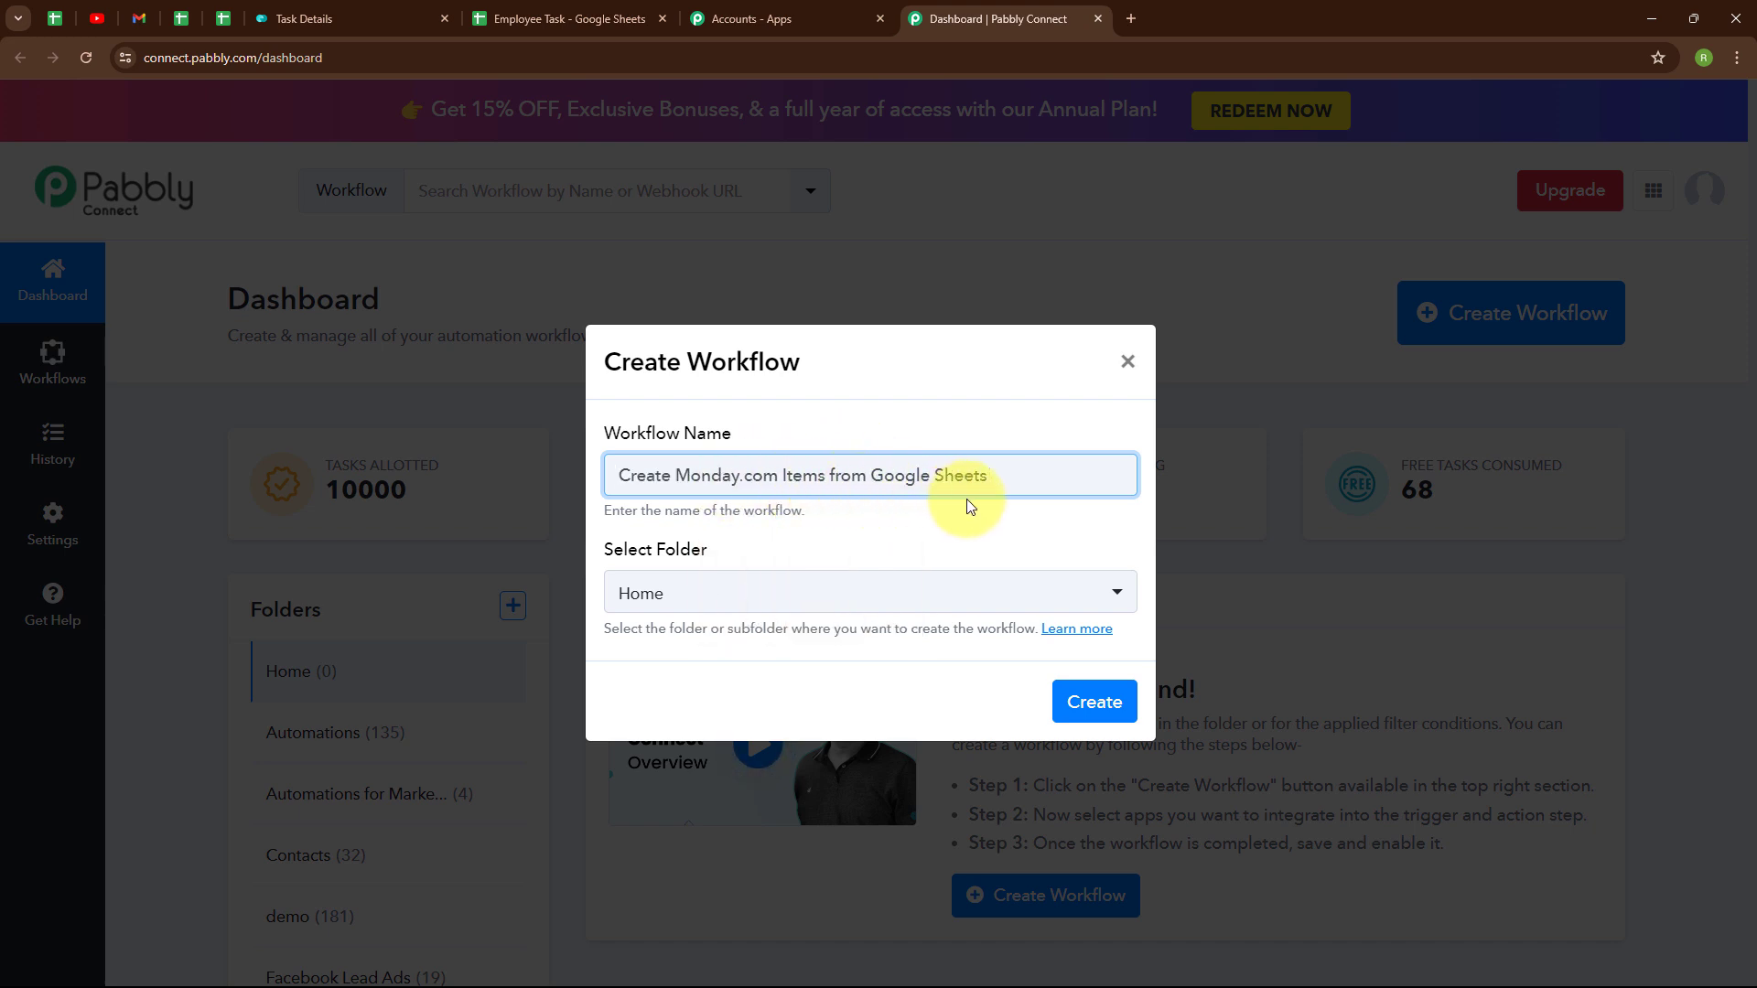
{"action": "left_click", "coordinate": [864, 609]}
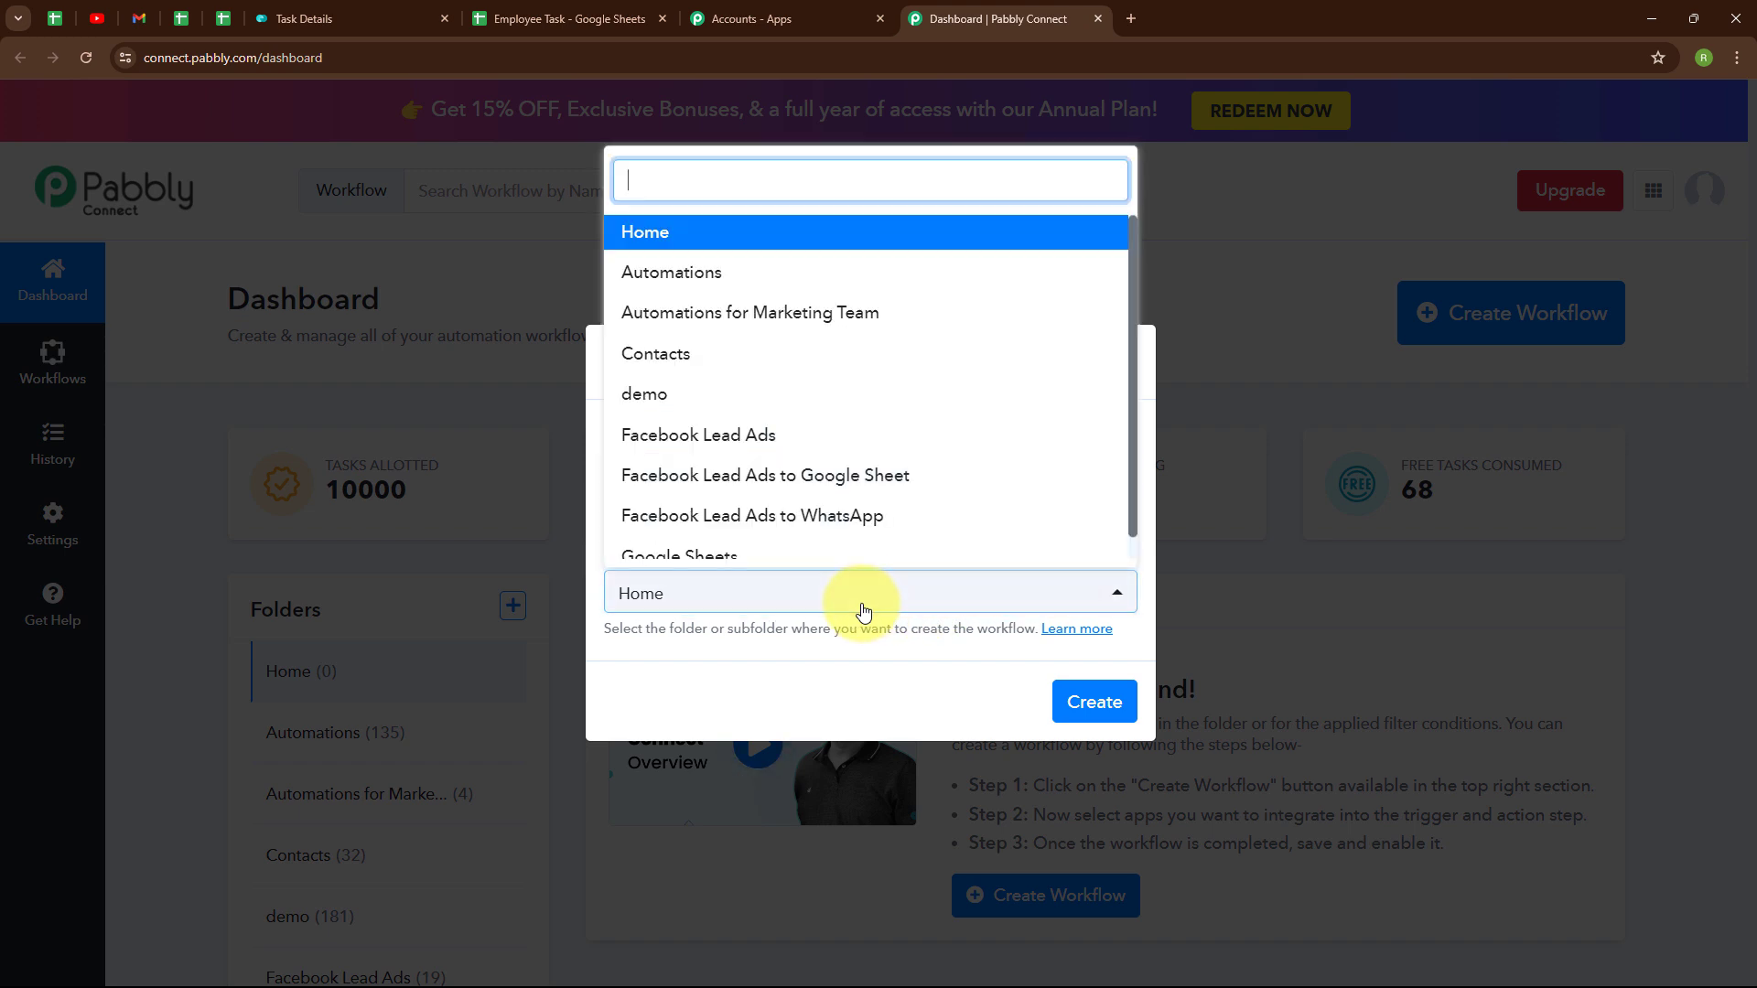
{"action": "scroll", "coordinate": [870, 531], "scroll_direction": "down", "scroll_amount": 1}
{"action": "left_click", "coordinate": [857, 531]}
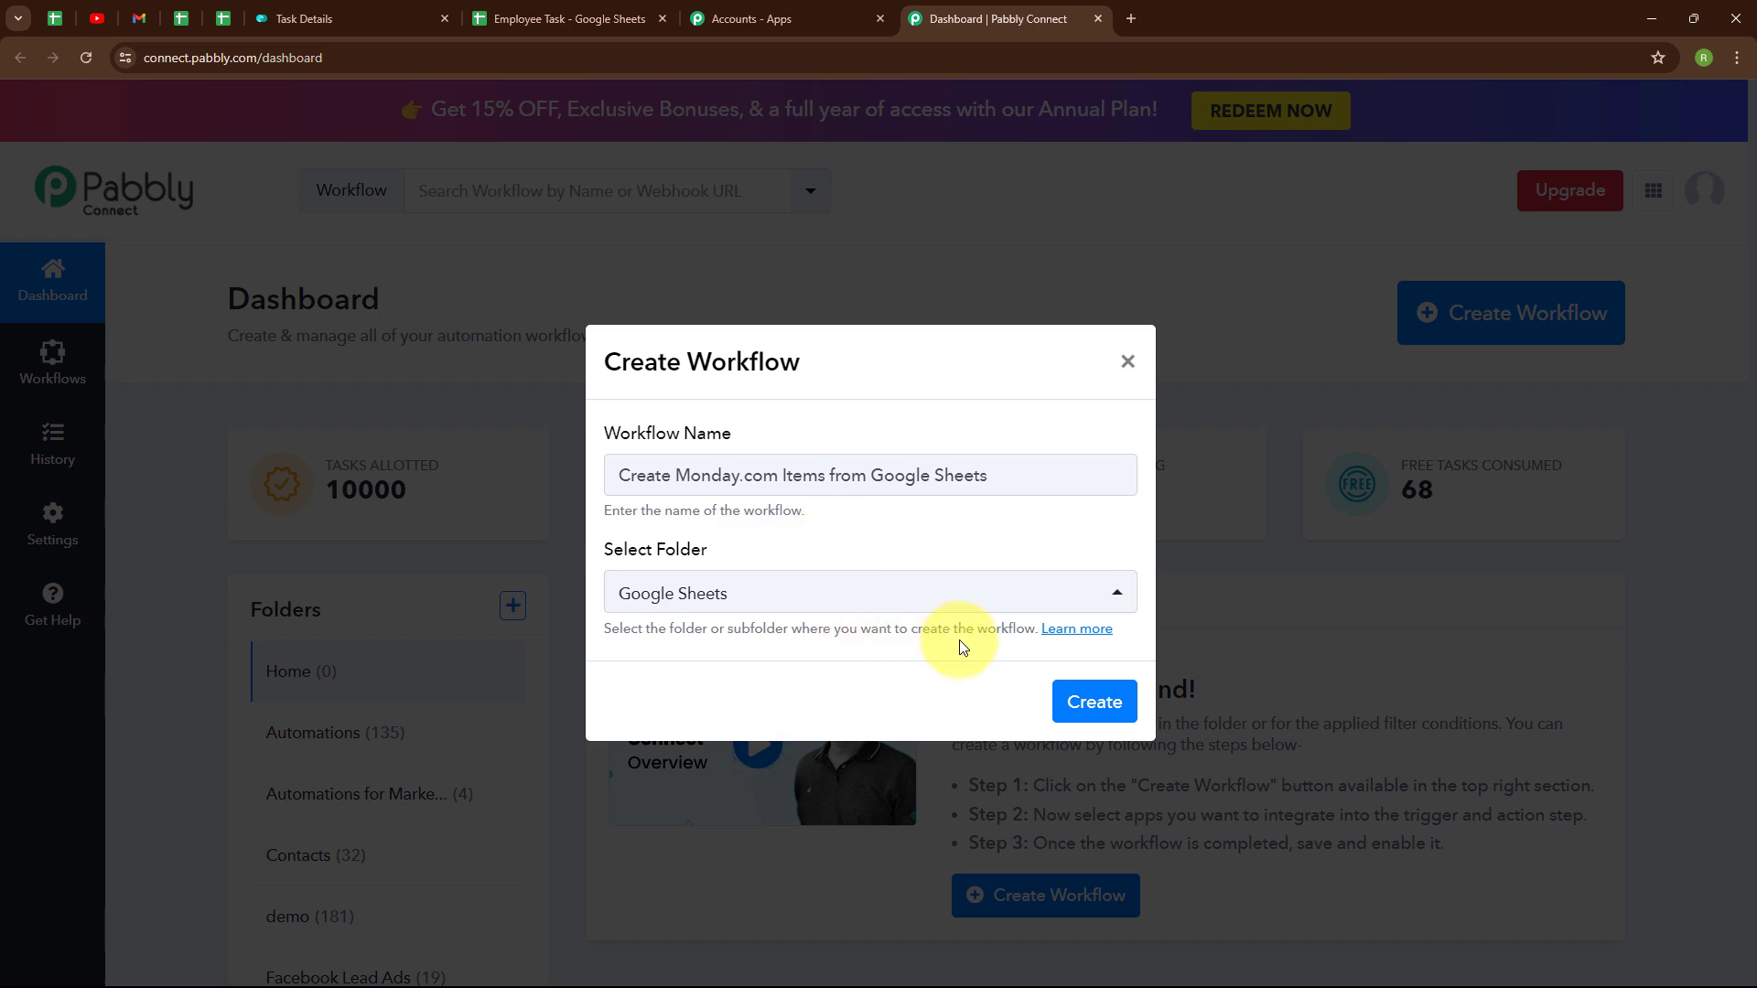
- Read the help article about workflow folders, then return to the Pabbly Connect dashboard
{"action": "left_click", "coordinate": [1076, 631]}
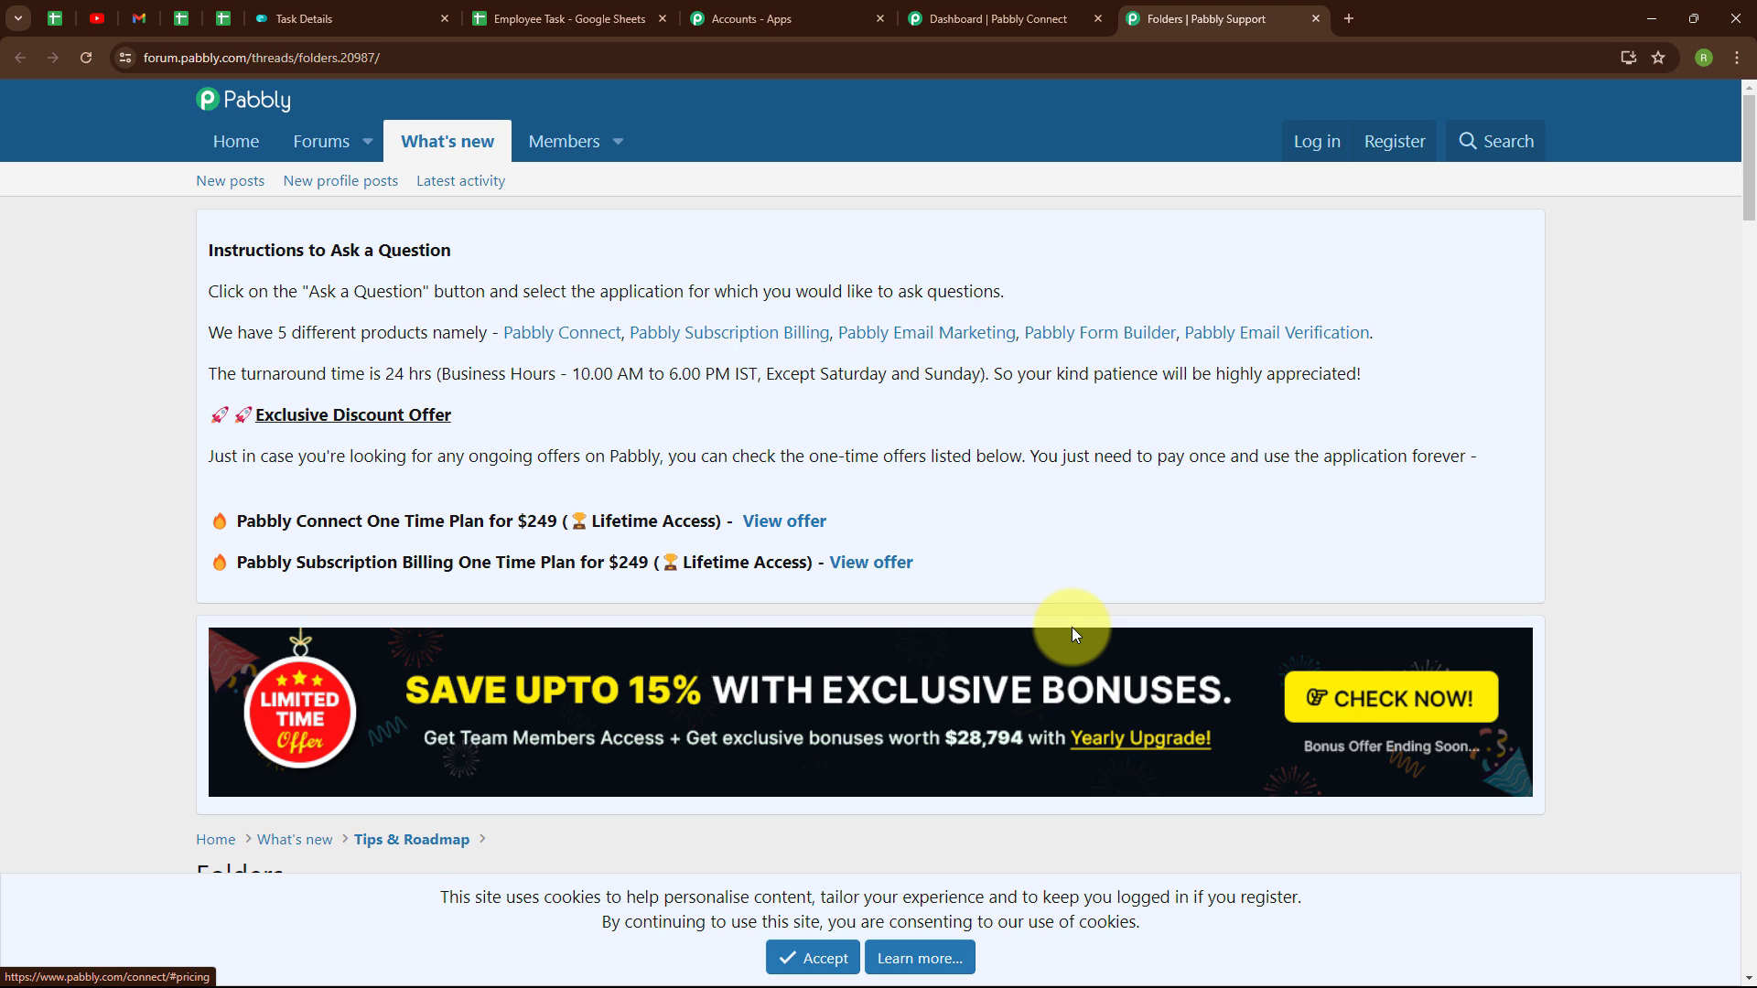
{"action": "scroll", "coordinate": [1202, 511], "scroll_direction": "down", "scroll_amount": 5}
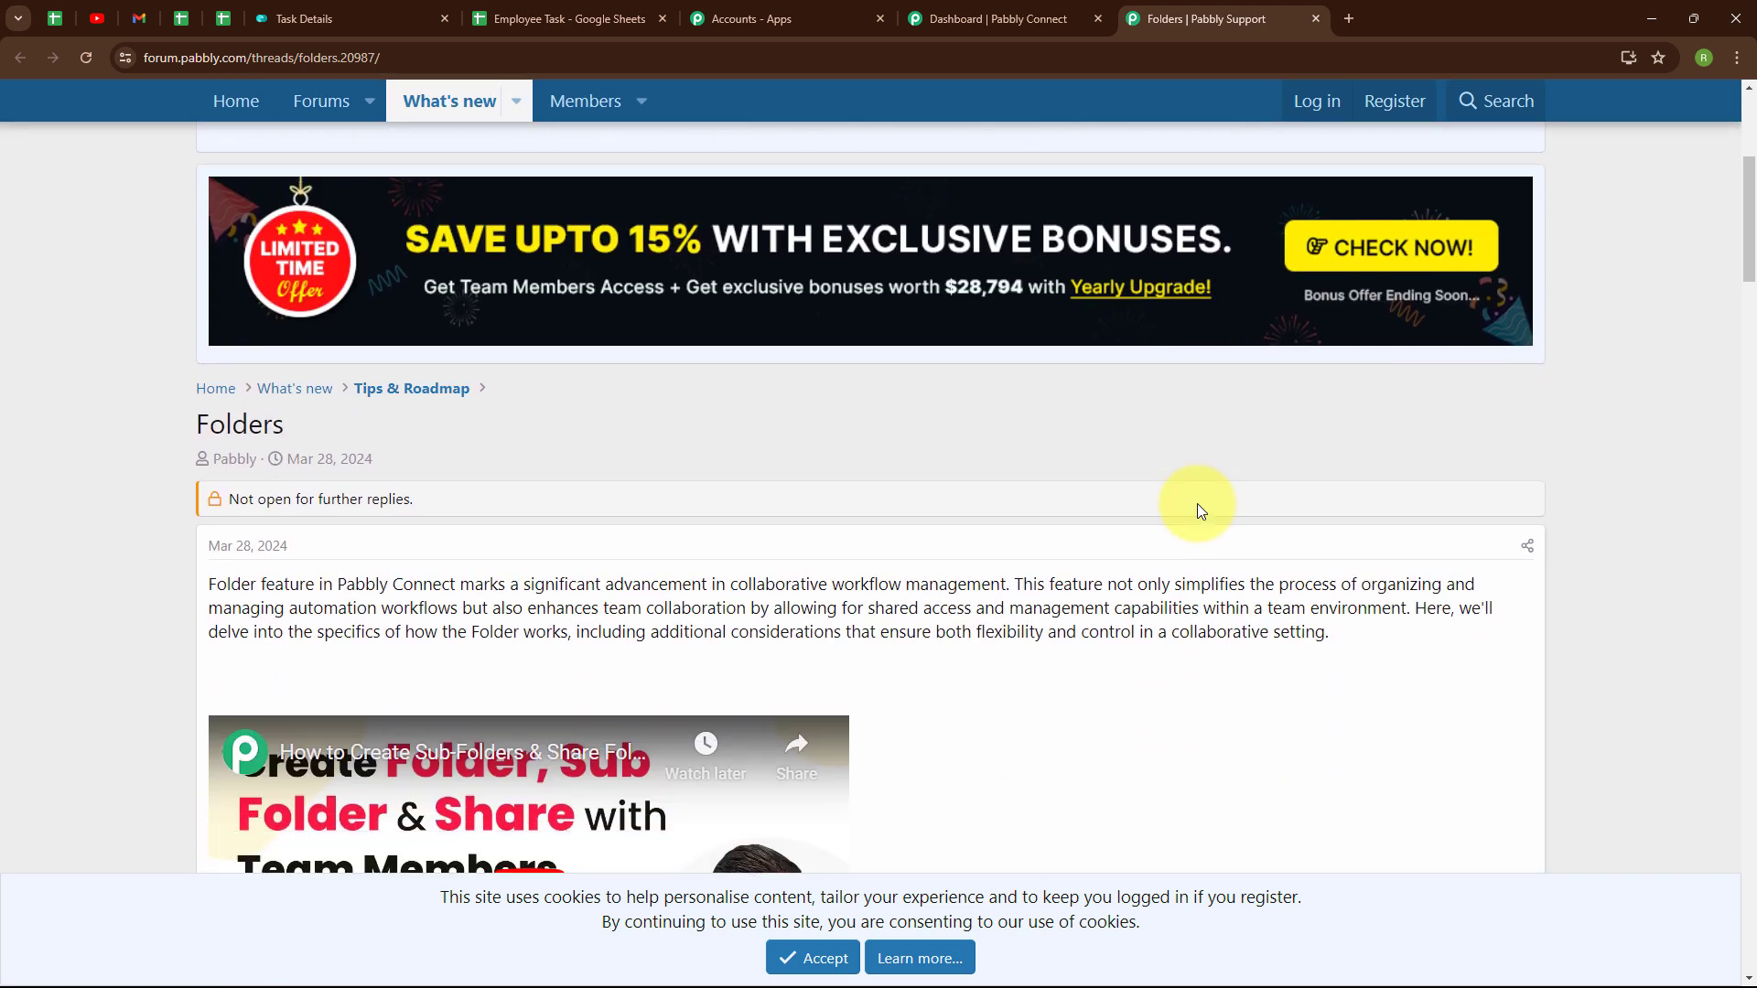
{"action": "scroll", "coordinate": [1201, 510], "scroll_direction": "down", "scroll_amount": 3}
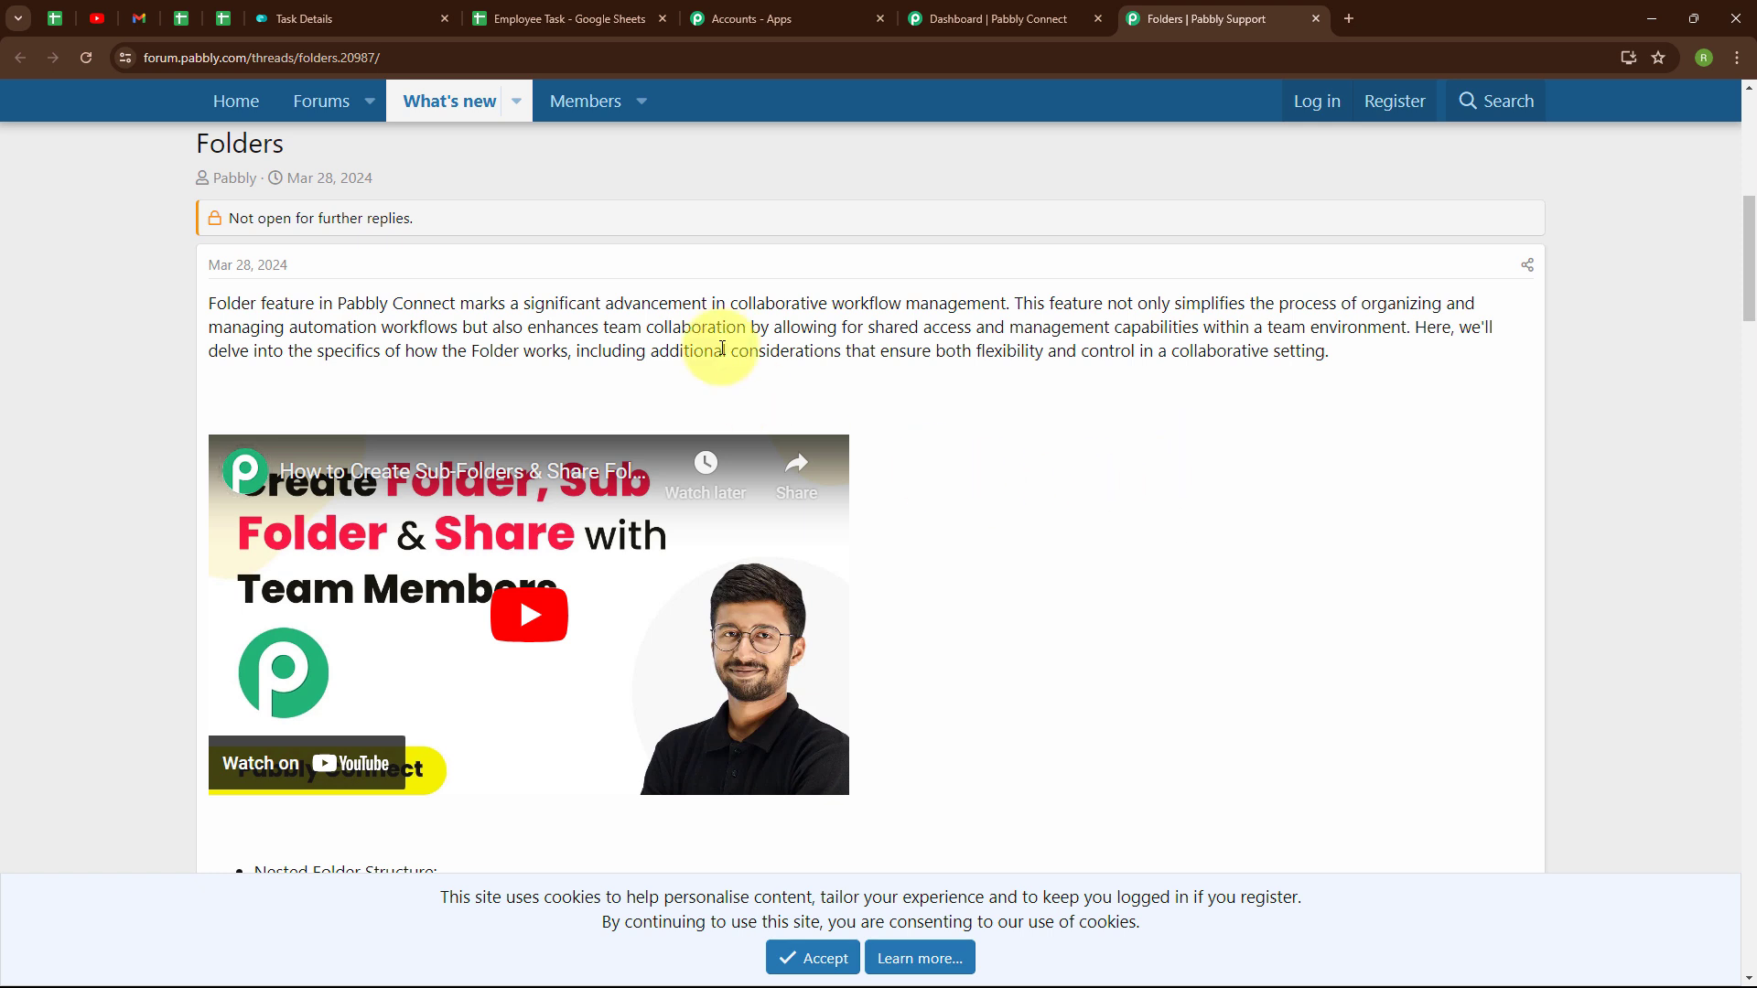
{"action": "left_click", "coordinate": [958, 16]}
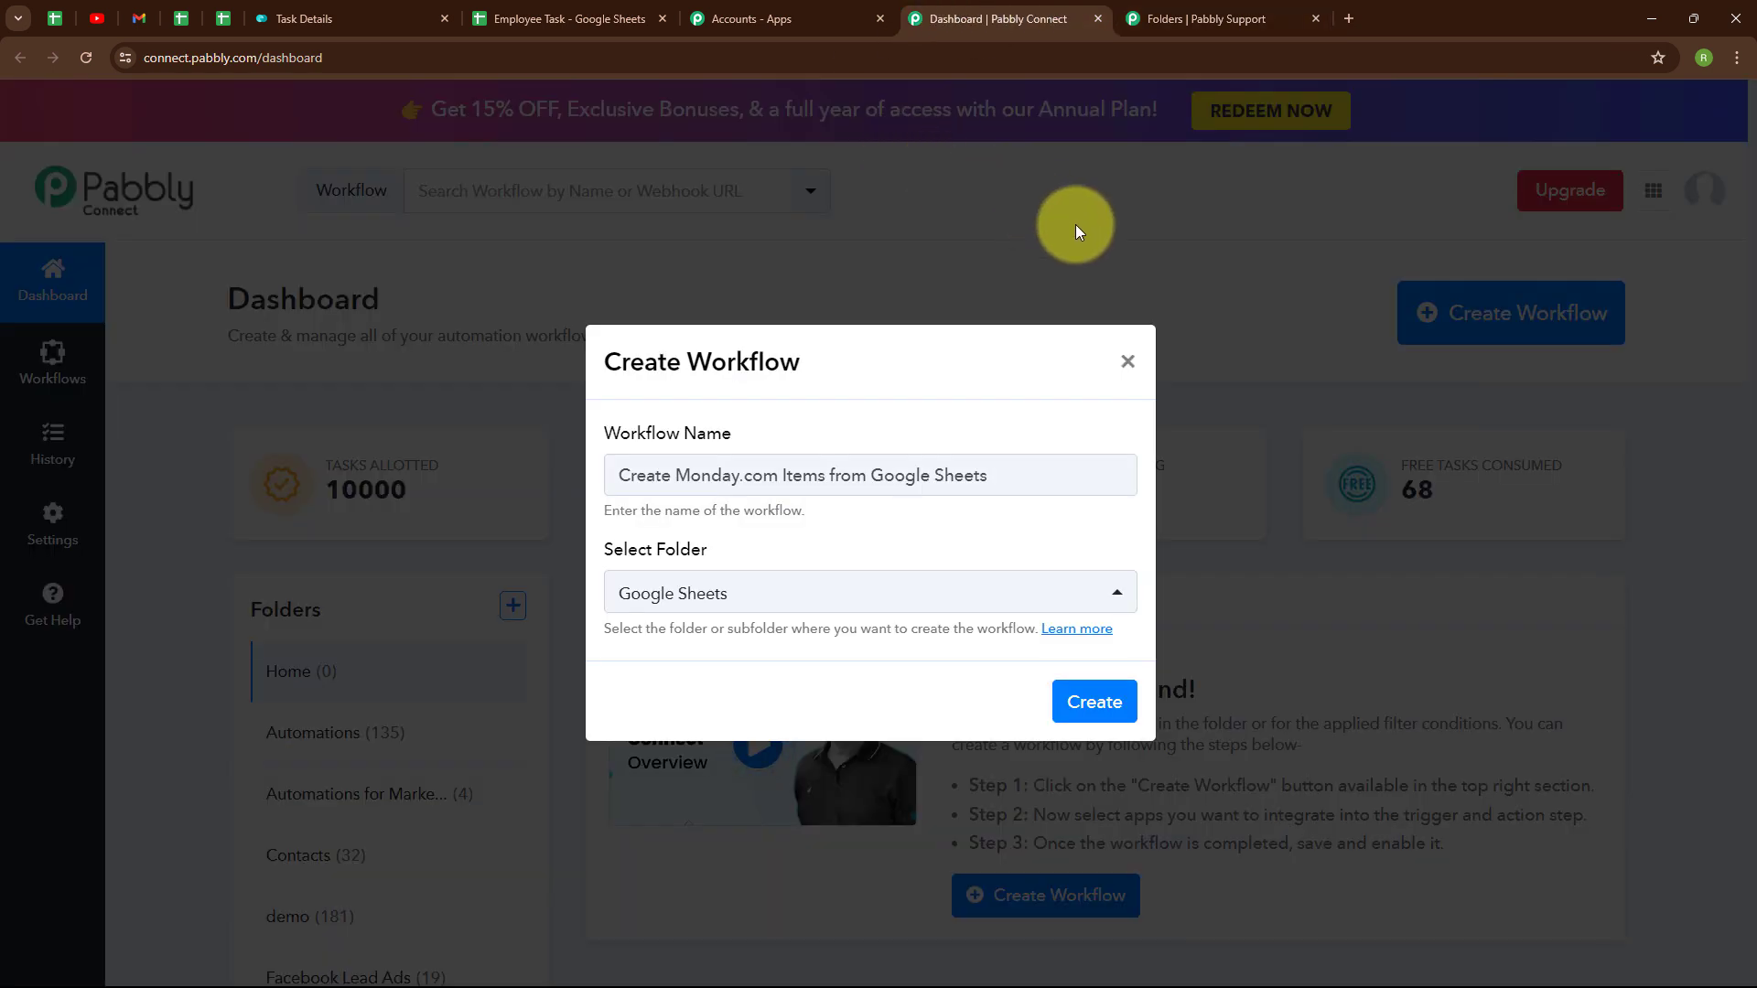
- Create the workflow and expand its trigger step to search for a trigger app
{"action": "left_click", "coordinate": [1097, 705]}
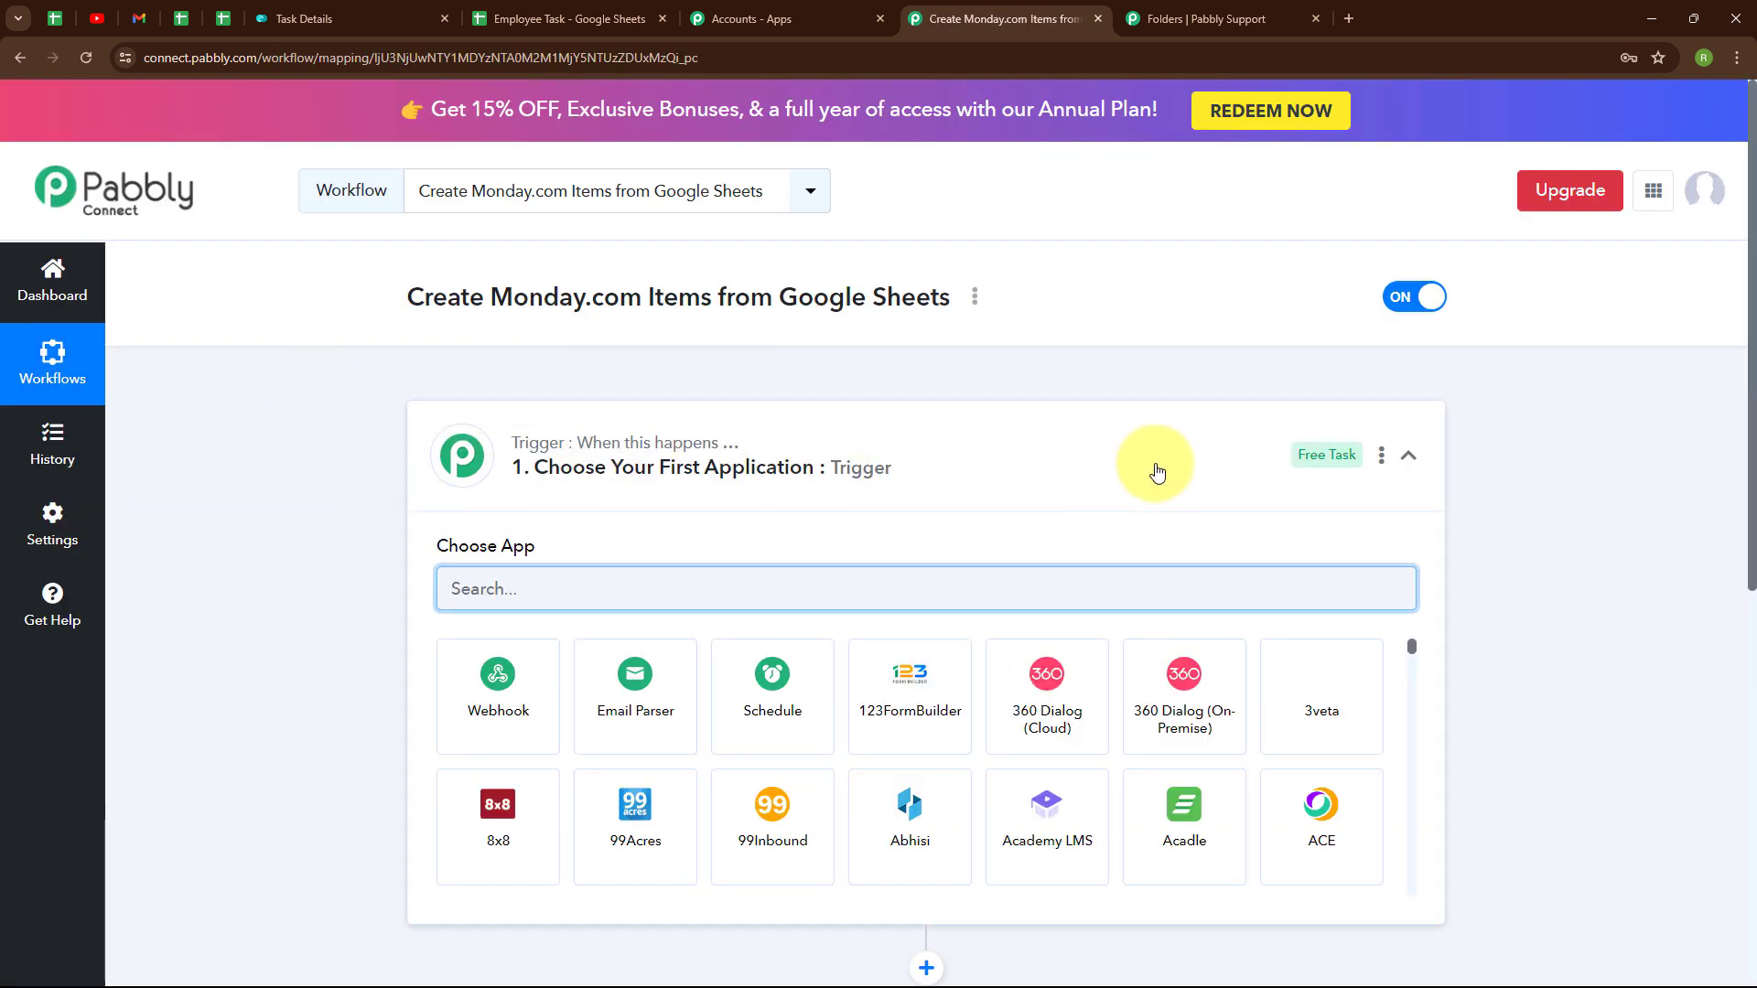
{"action": "left_click", "coordinate": [1408, 454]}
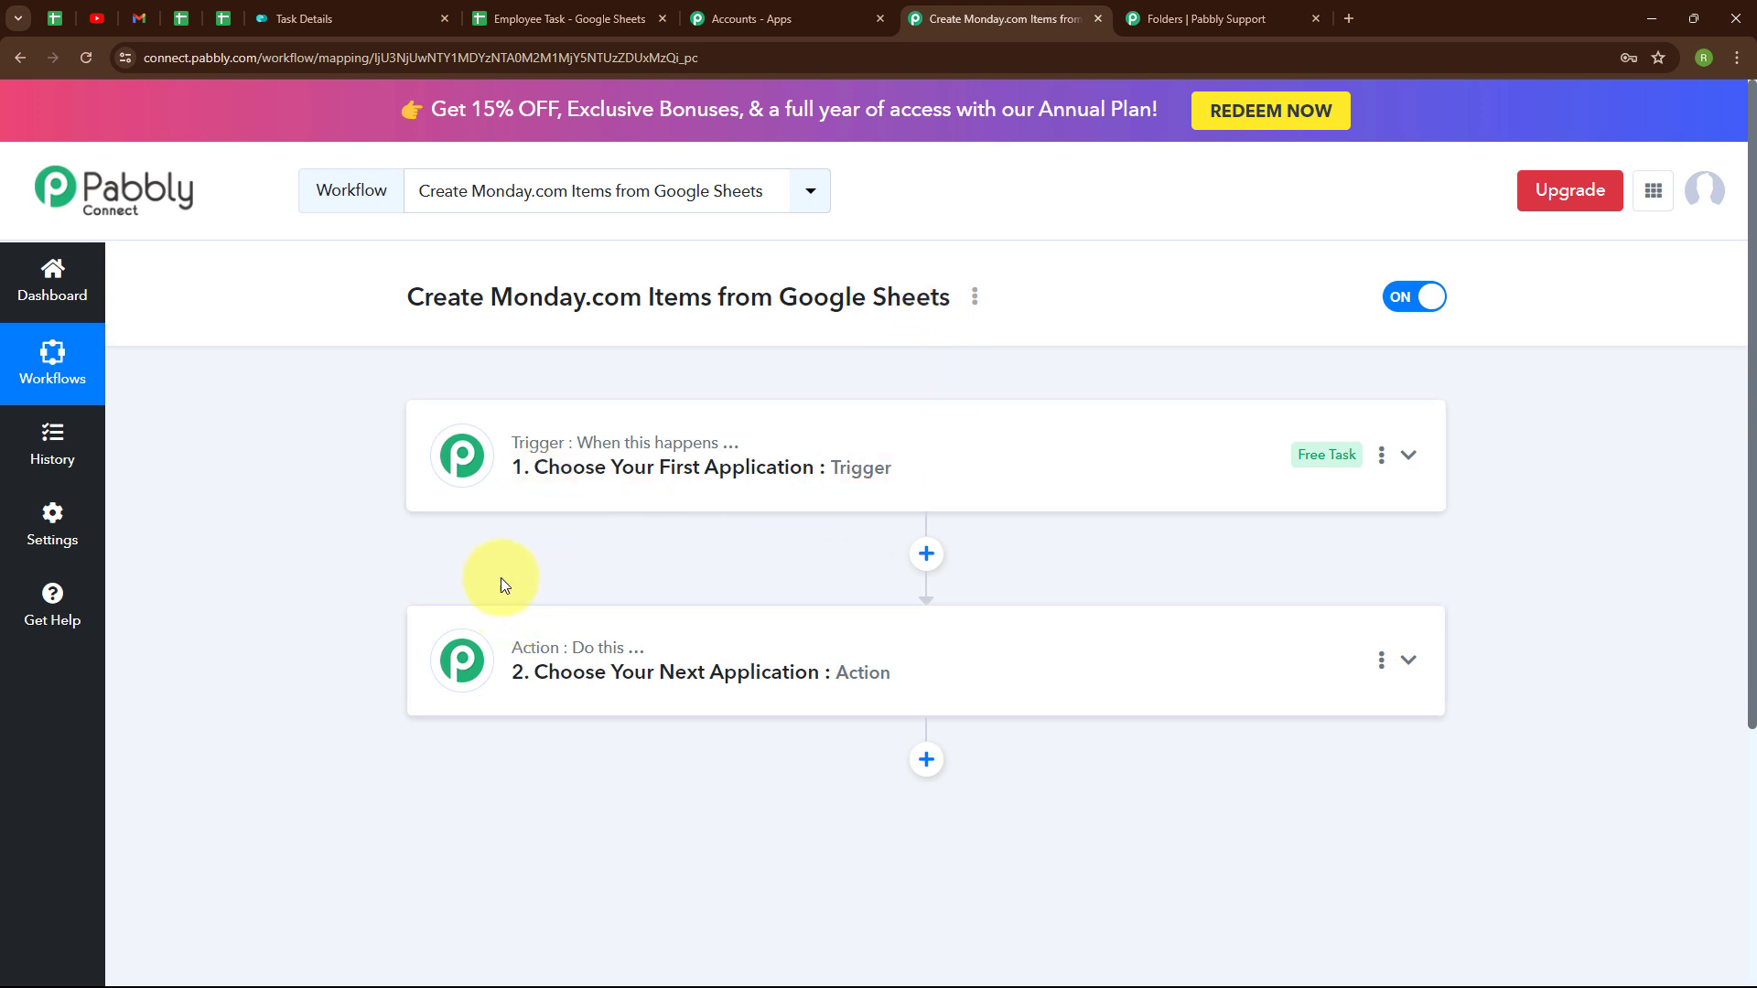
{"action": "mouse_move", "coordinate": [557, 653]}
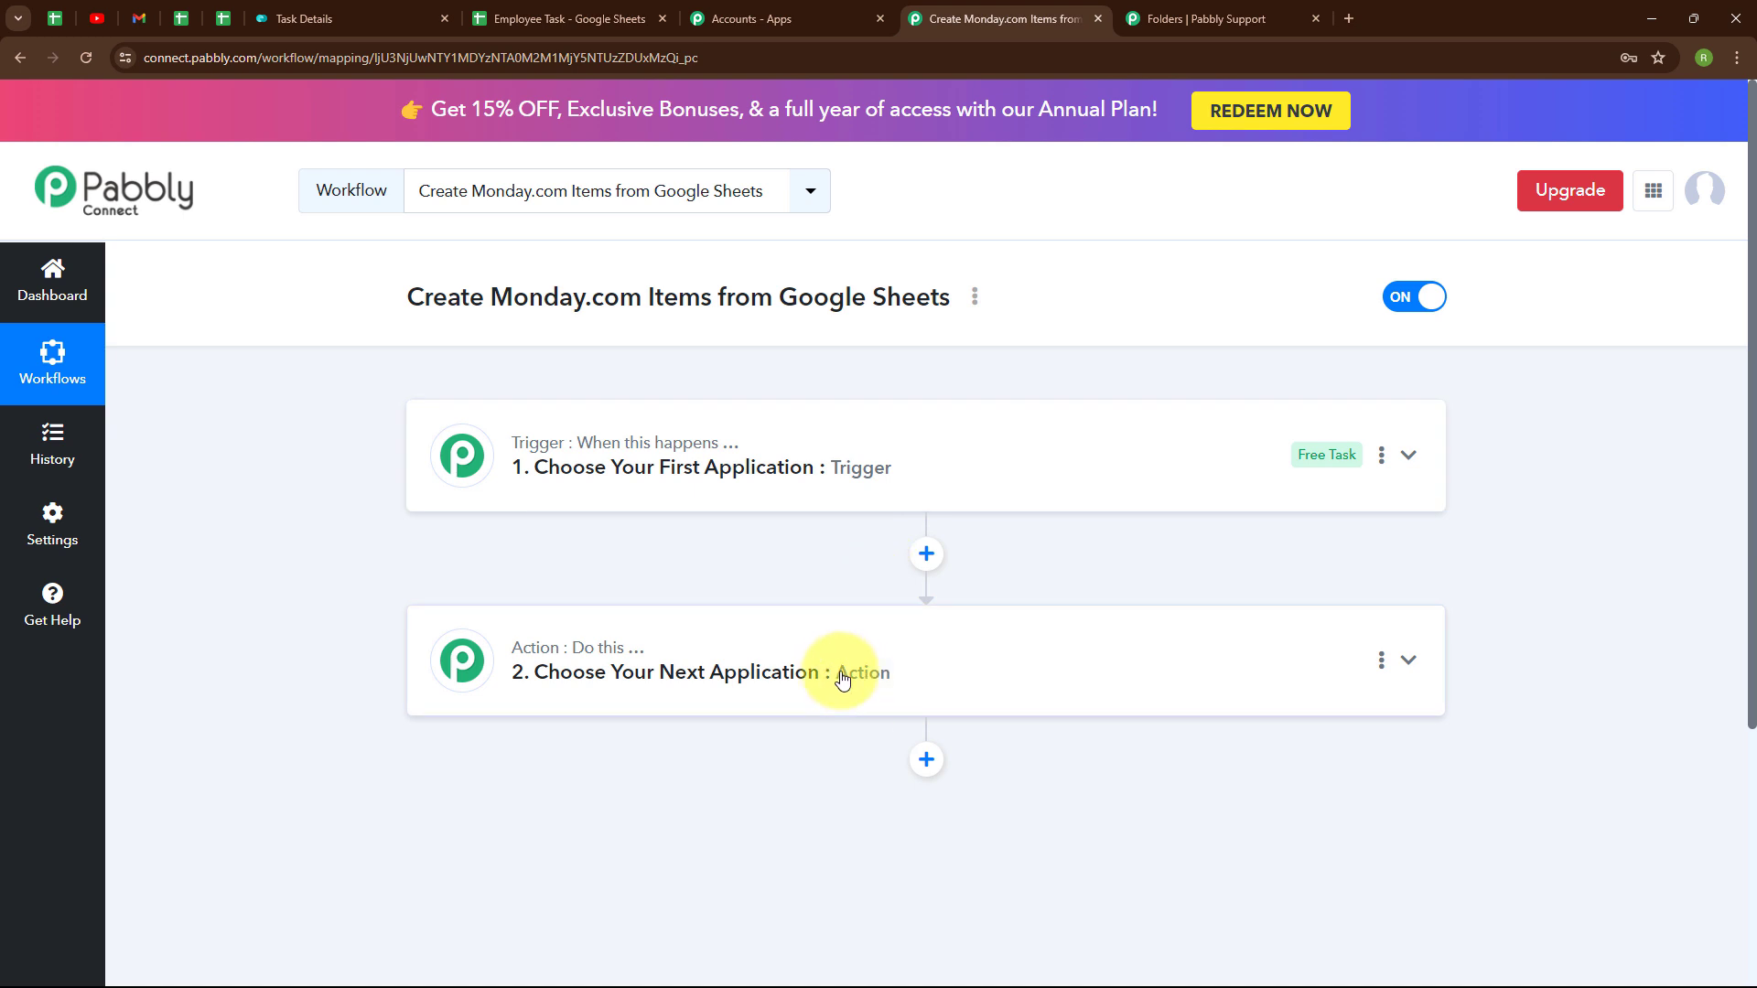
{"action": "left_click", "coordinate": [1414, 466]}
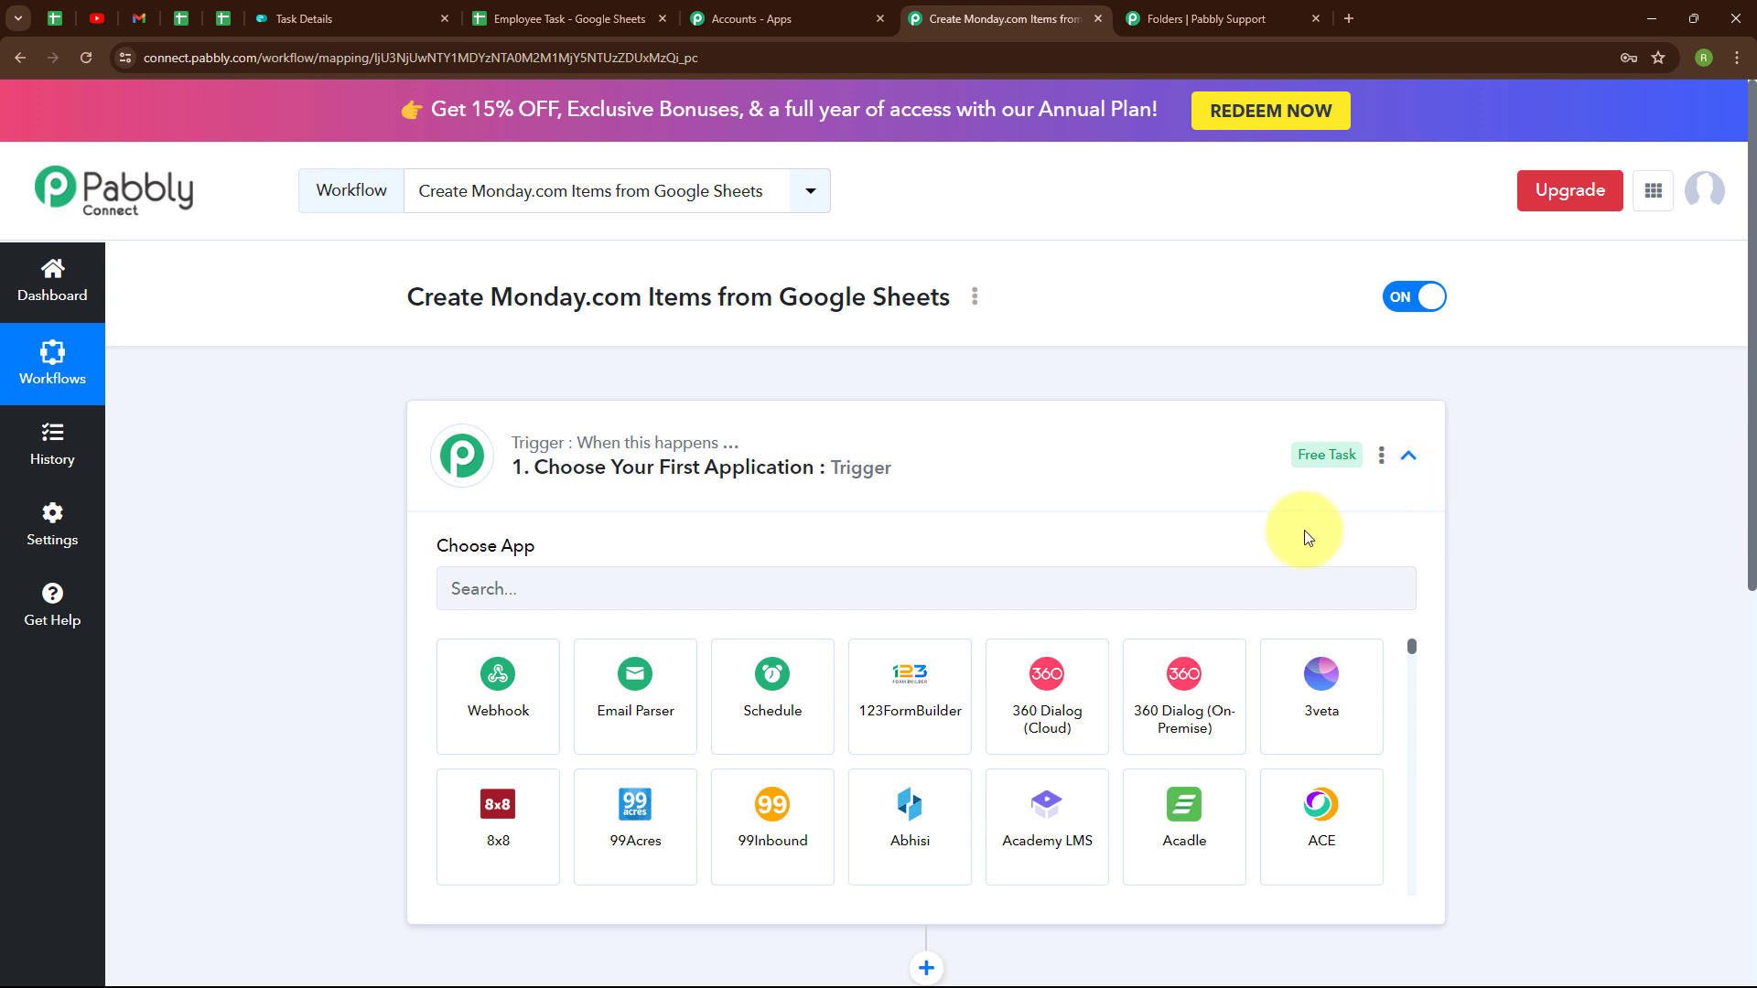
{"action": "left_click", "coordinate": [485, 587]}
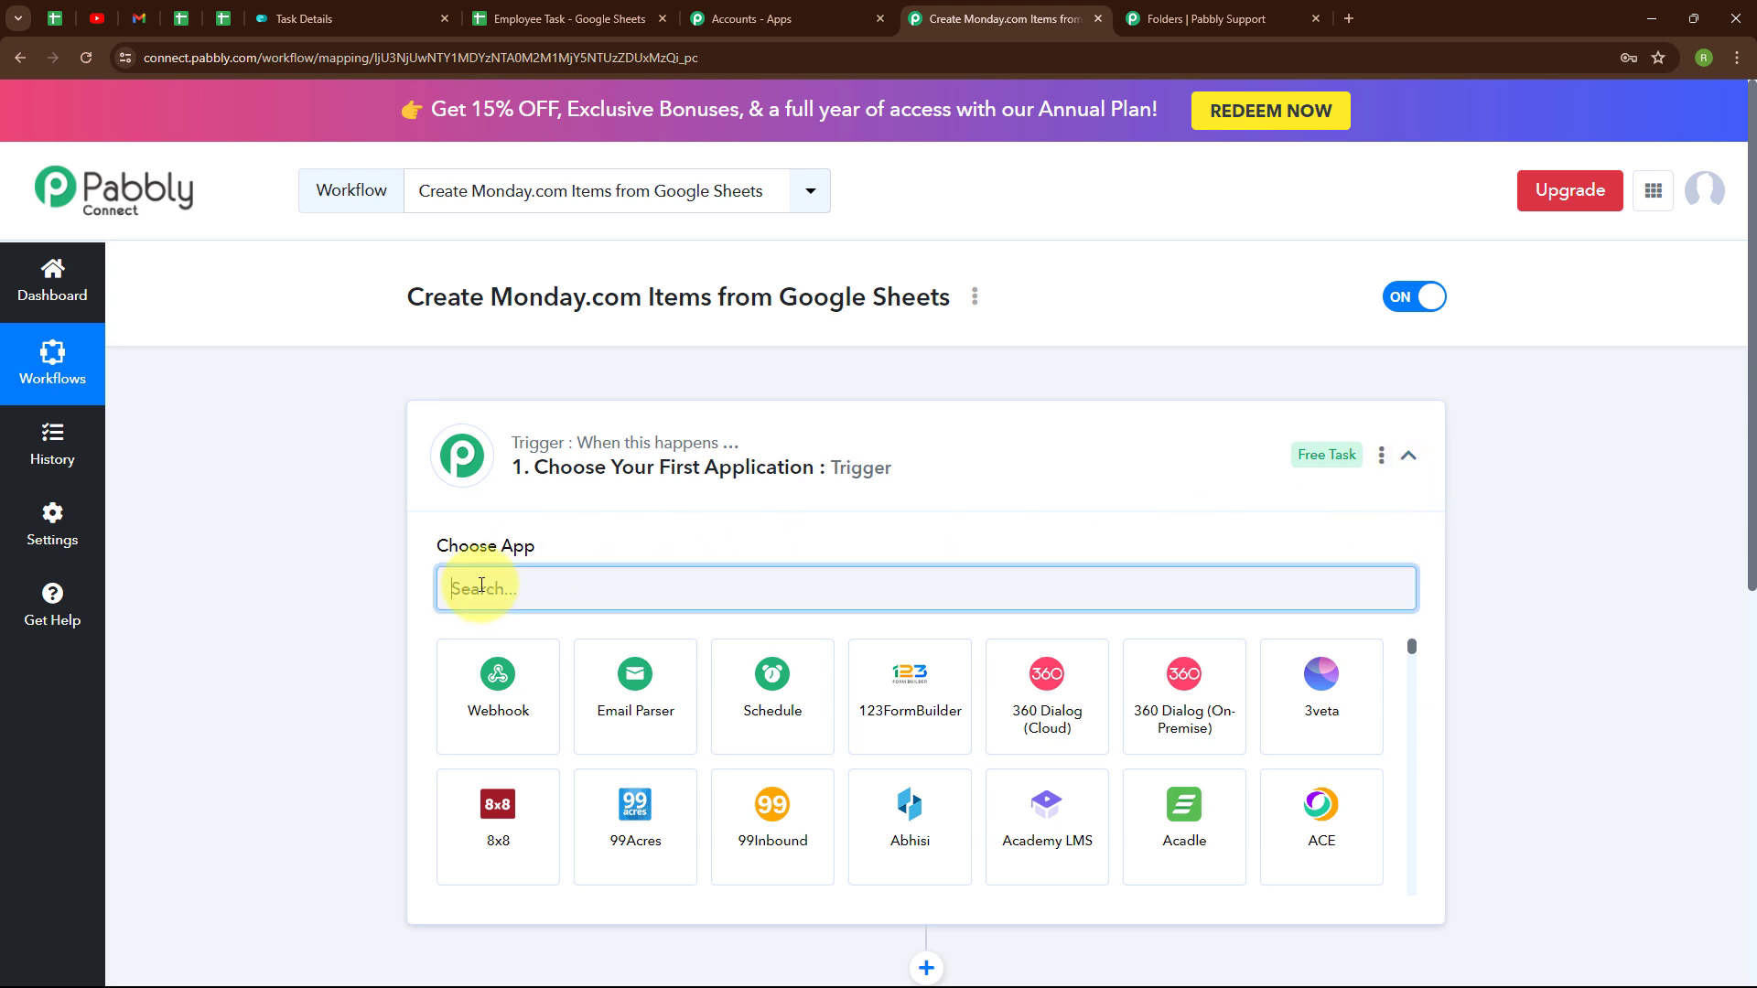
- Set the trigger to Google Sheets with the New or Updated Spreadsheet Row event
{"action": "type", "text": "goog"}
{"action": "left_click", "coordinate": [853, 787]}
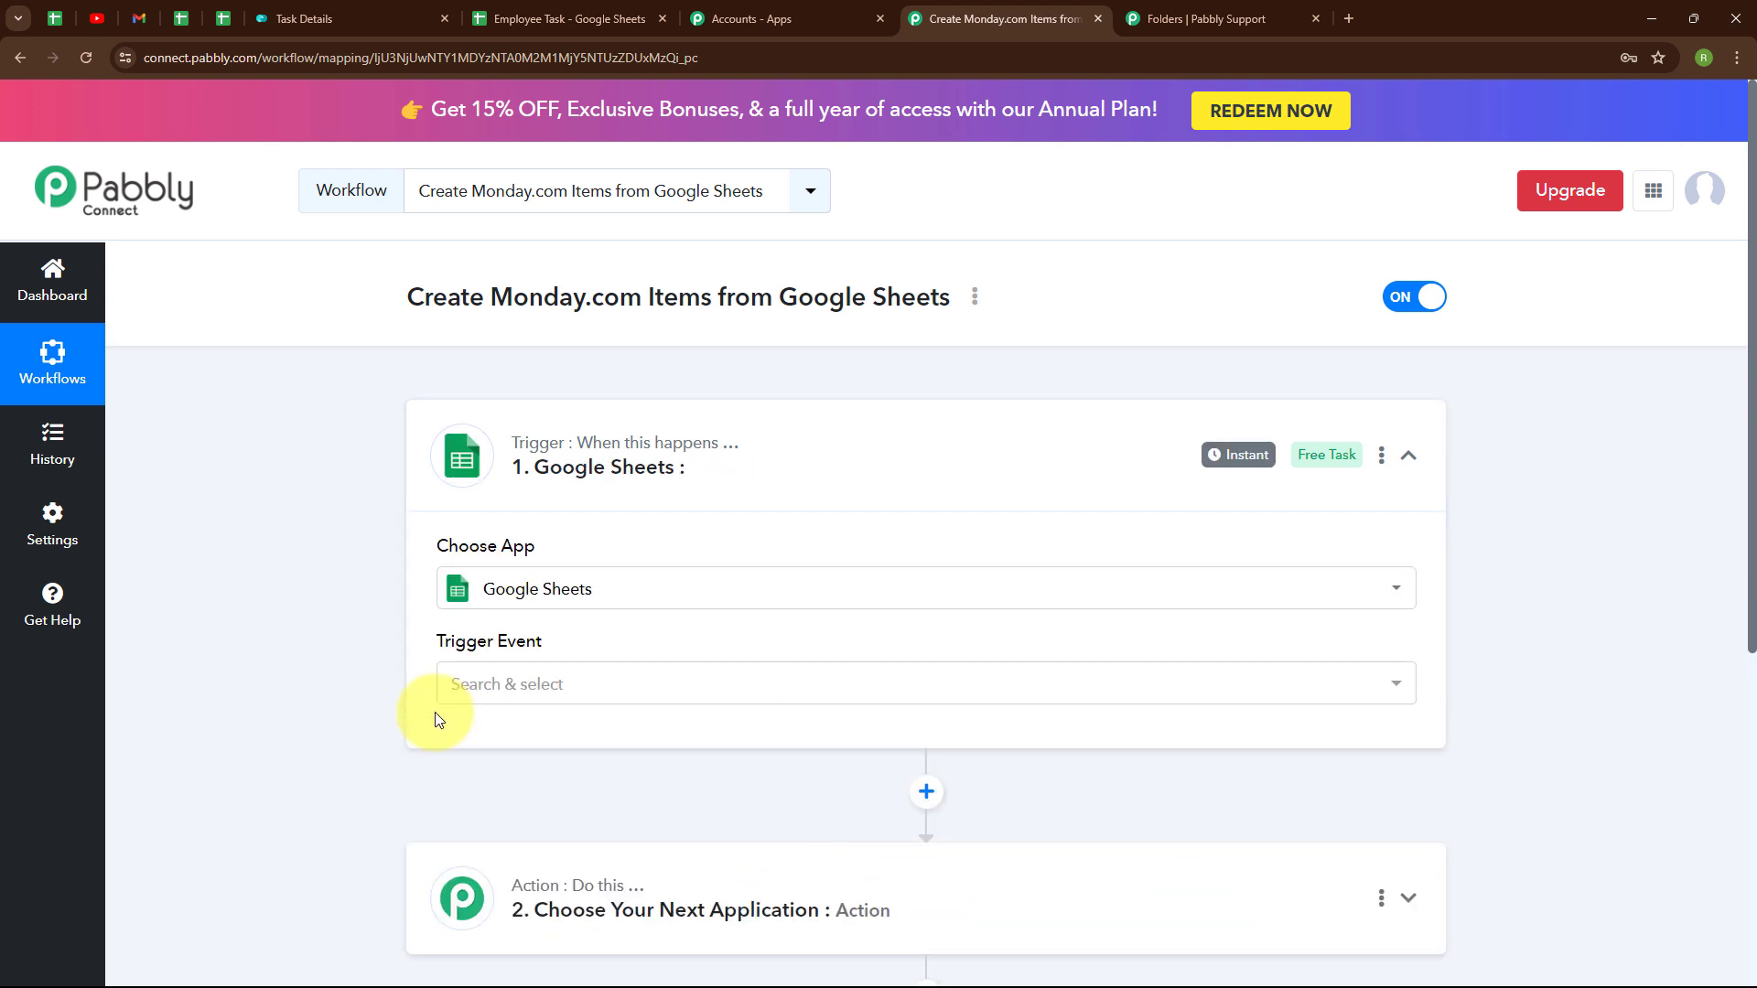
{"action": "left_click", "coordinate": [486, 688]}
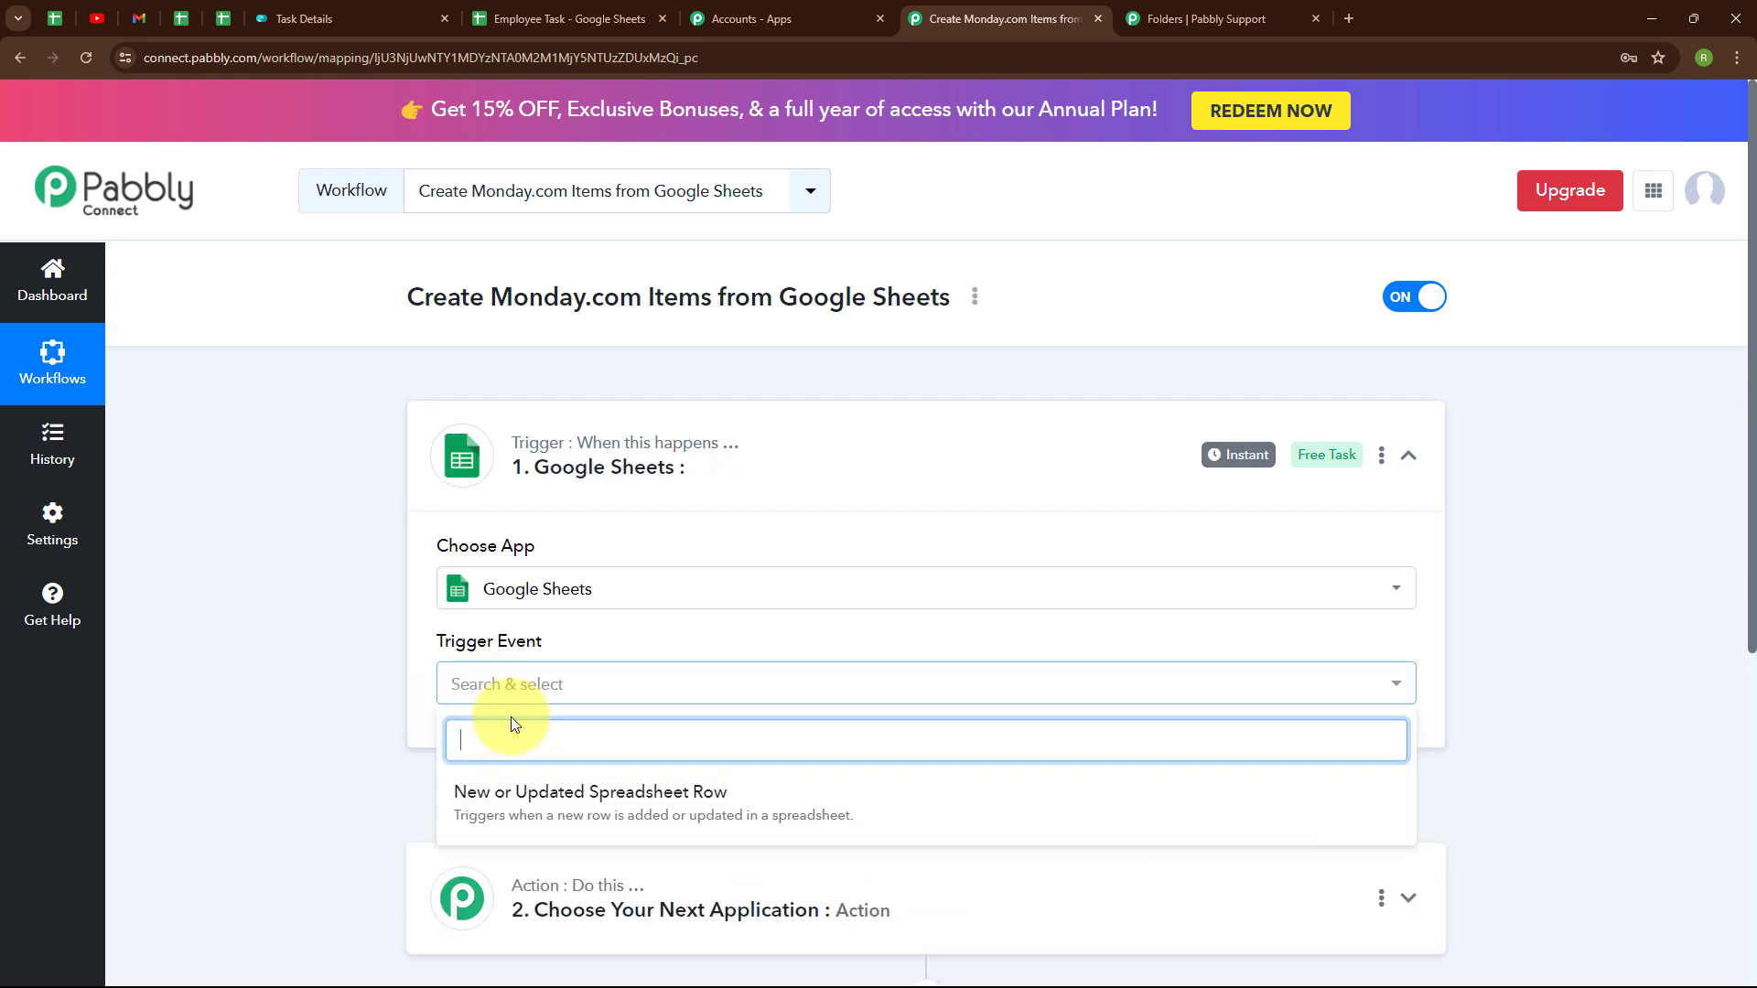
{"action": "left_click", "coordinate": [523, 807]}
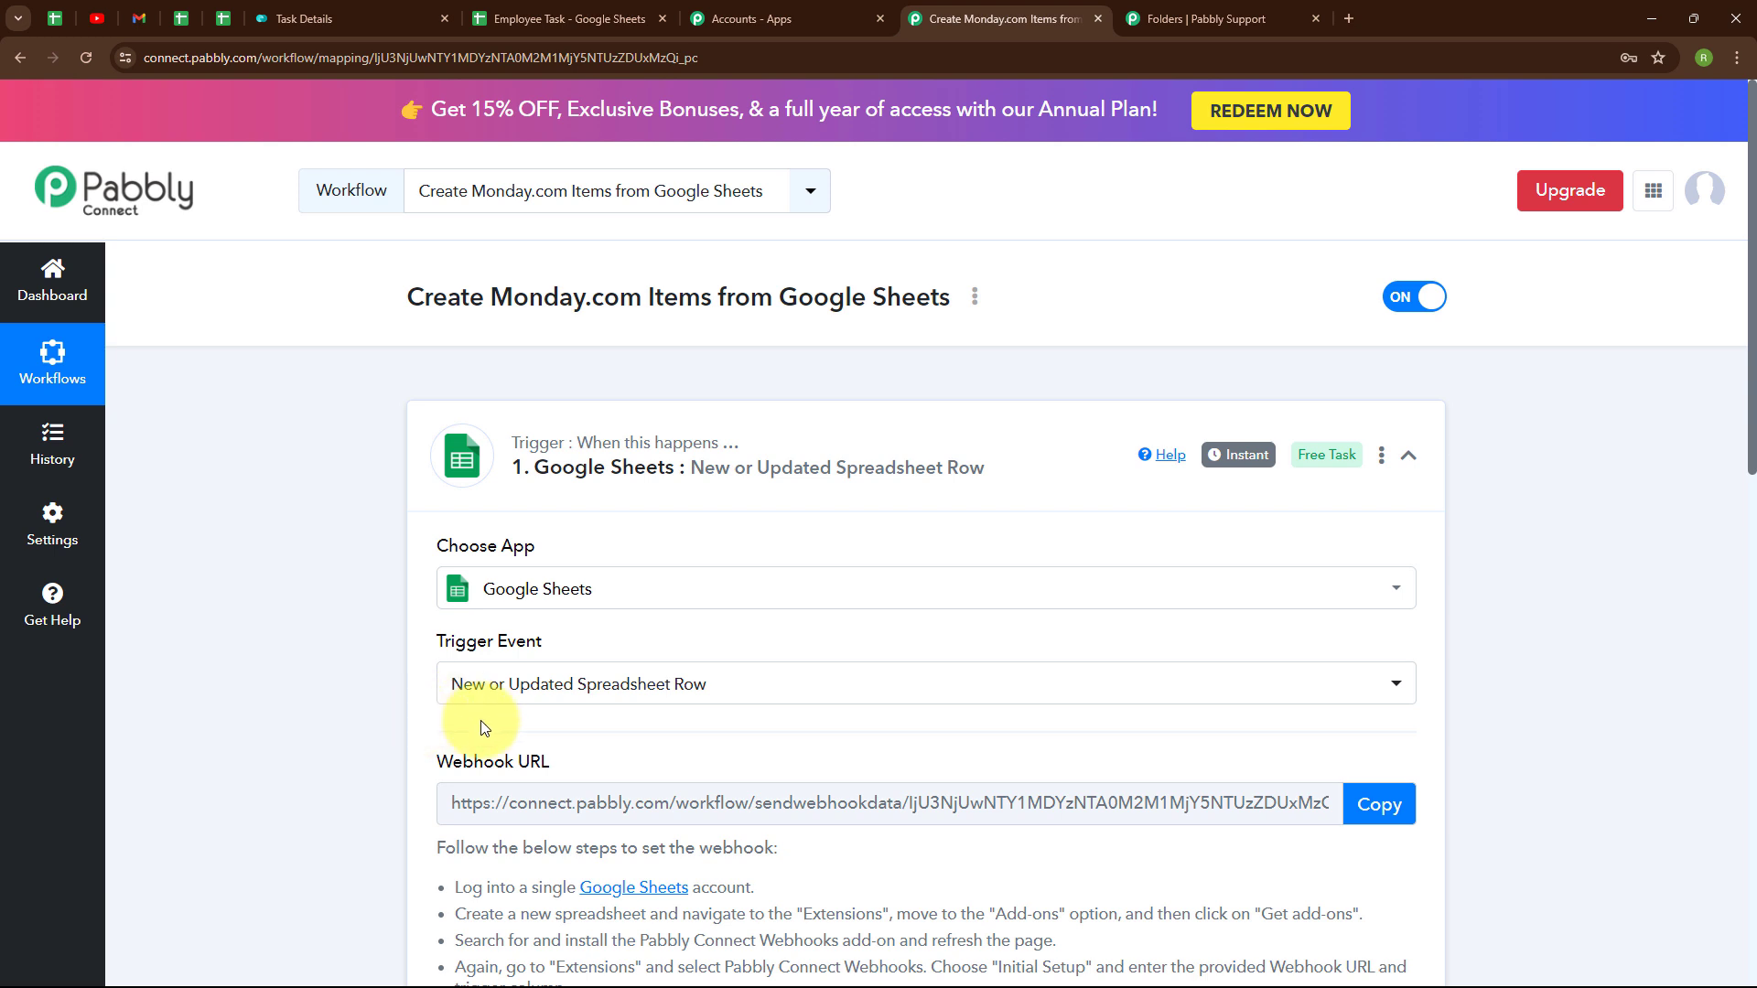
- Review the webhook setup instructions and bring up the Employee Task spreadsheet
{"action": "scroll", "coordinate": [962, 709], "scroll_direction": "down", "scroll_amount": 4}
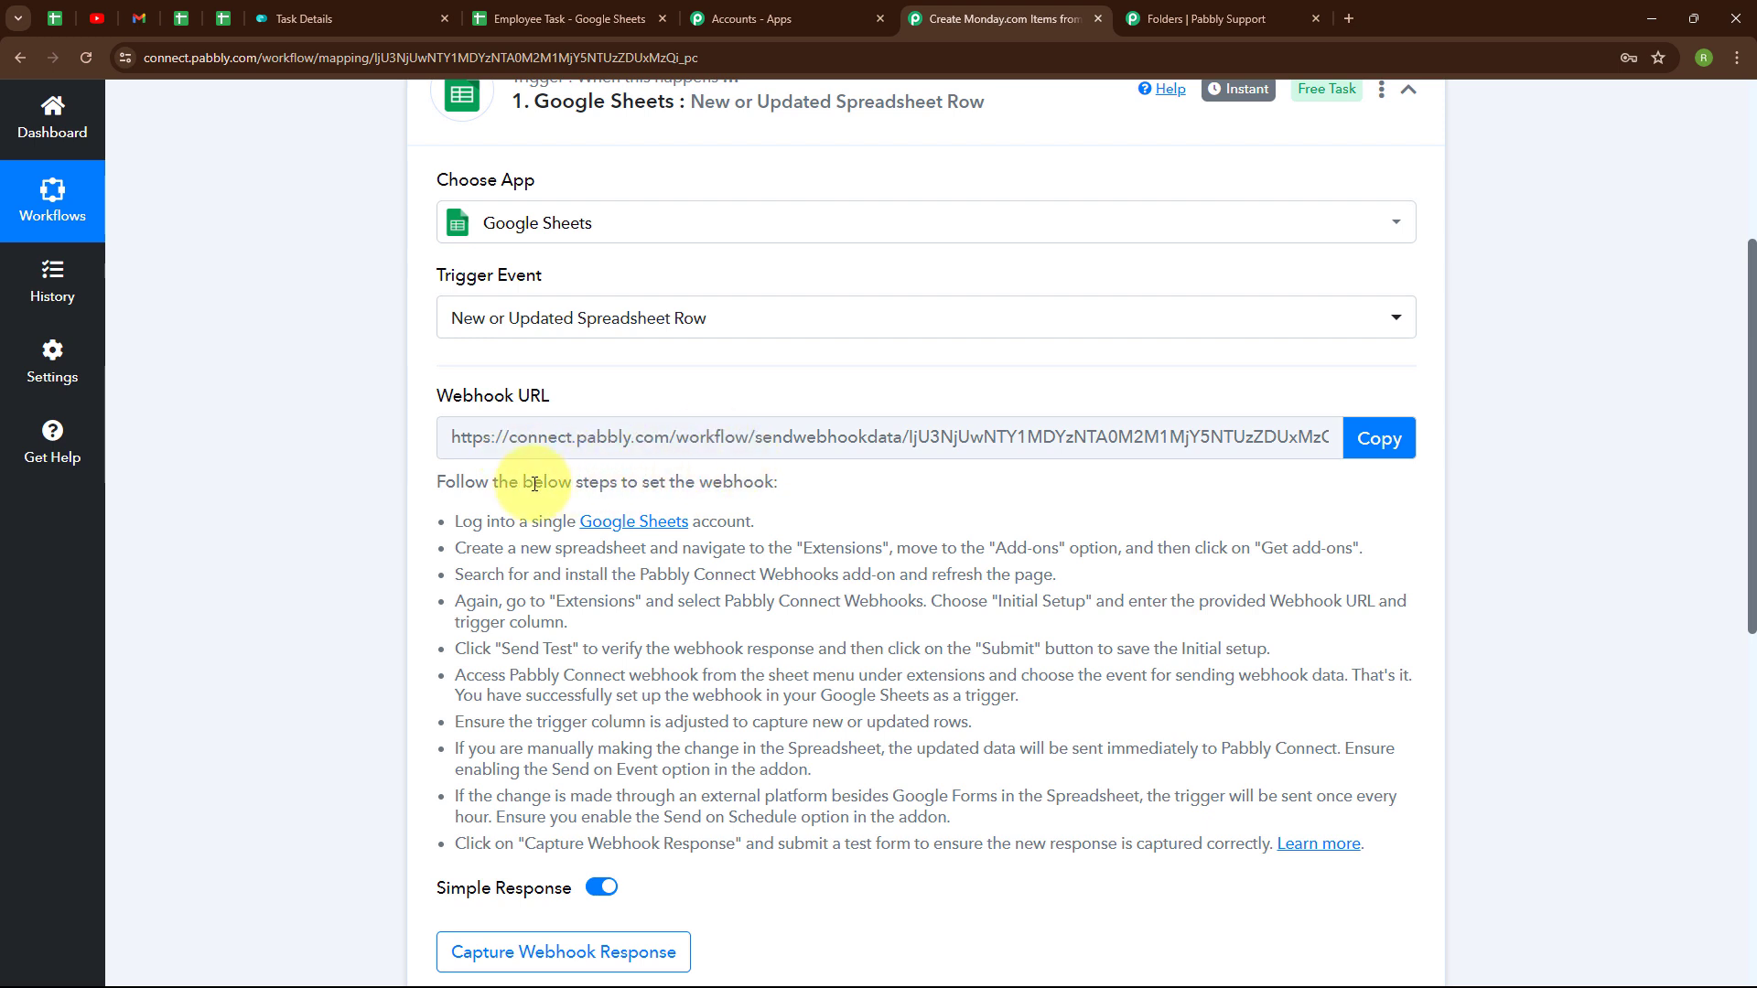
{"action": "left_click_drag", "start_coordinate": [462, 521], "coordinate": [1199, 793]}
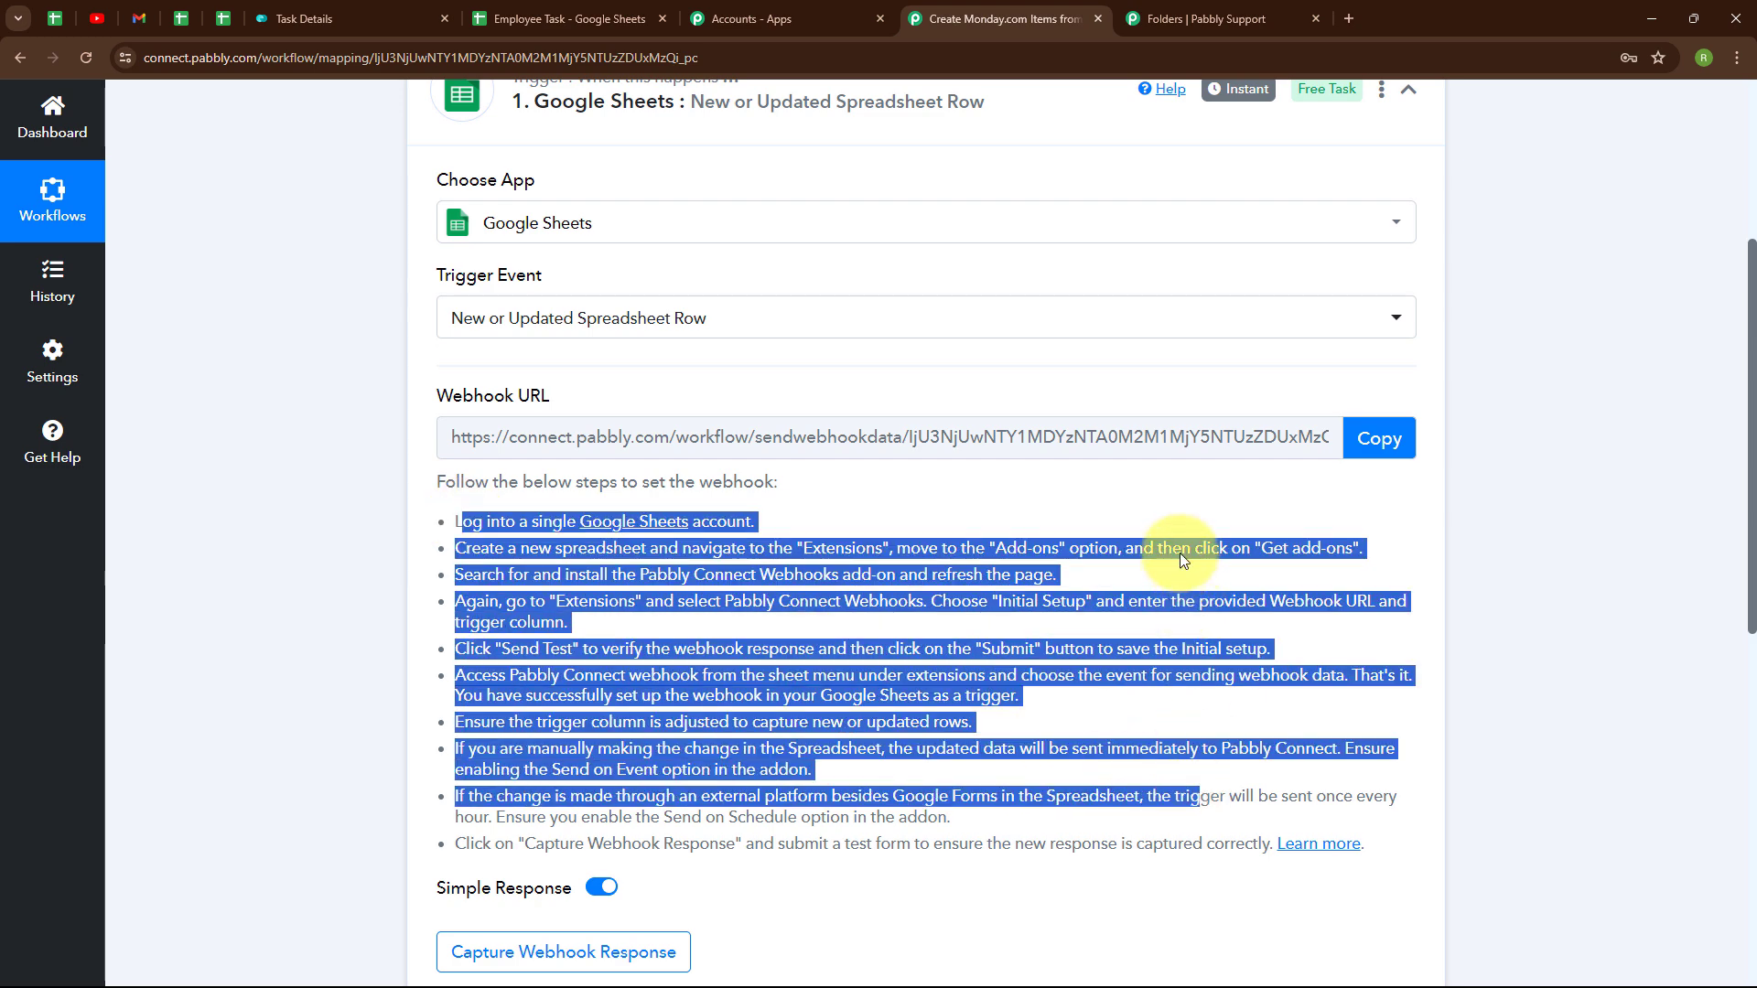
{"action": "left_click", "coordinate": [644, 9]}
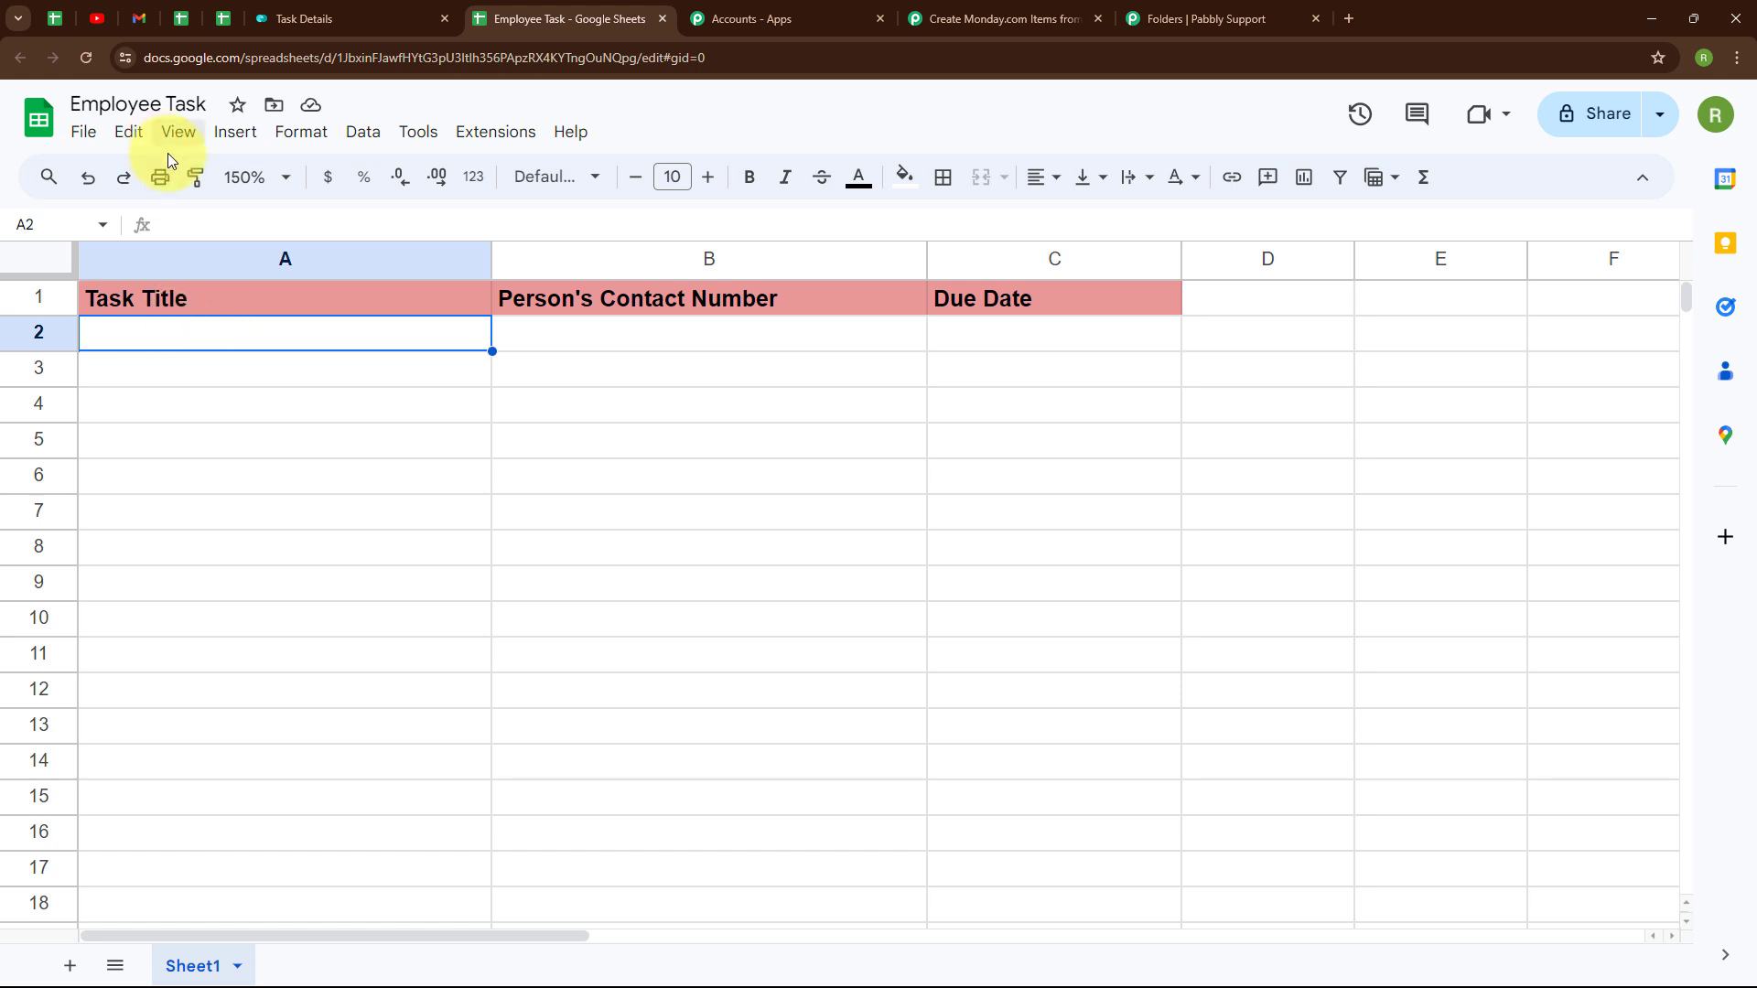
- Fill row 2 with 'Close the Current Leads', a contact number, and due date 2024-06-27
{"action": "double_click", "coordinate": [174, 333]}
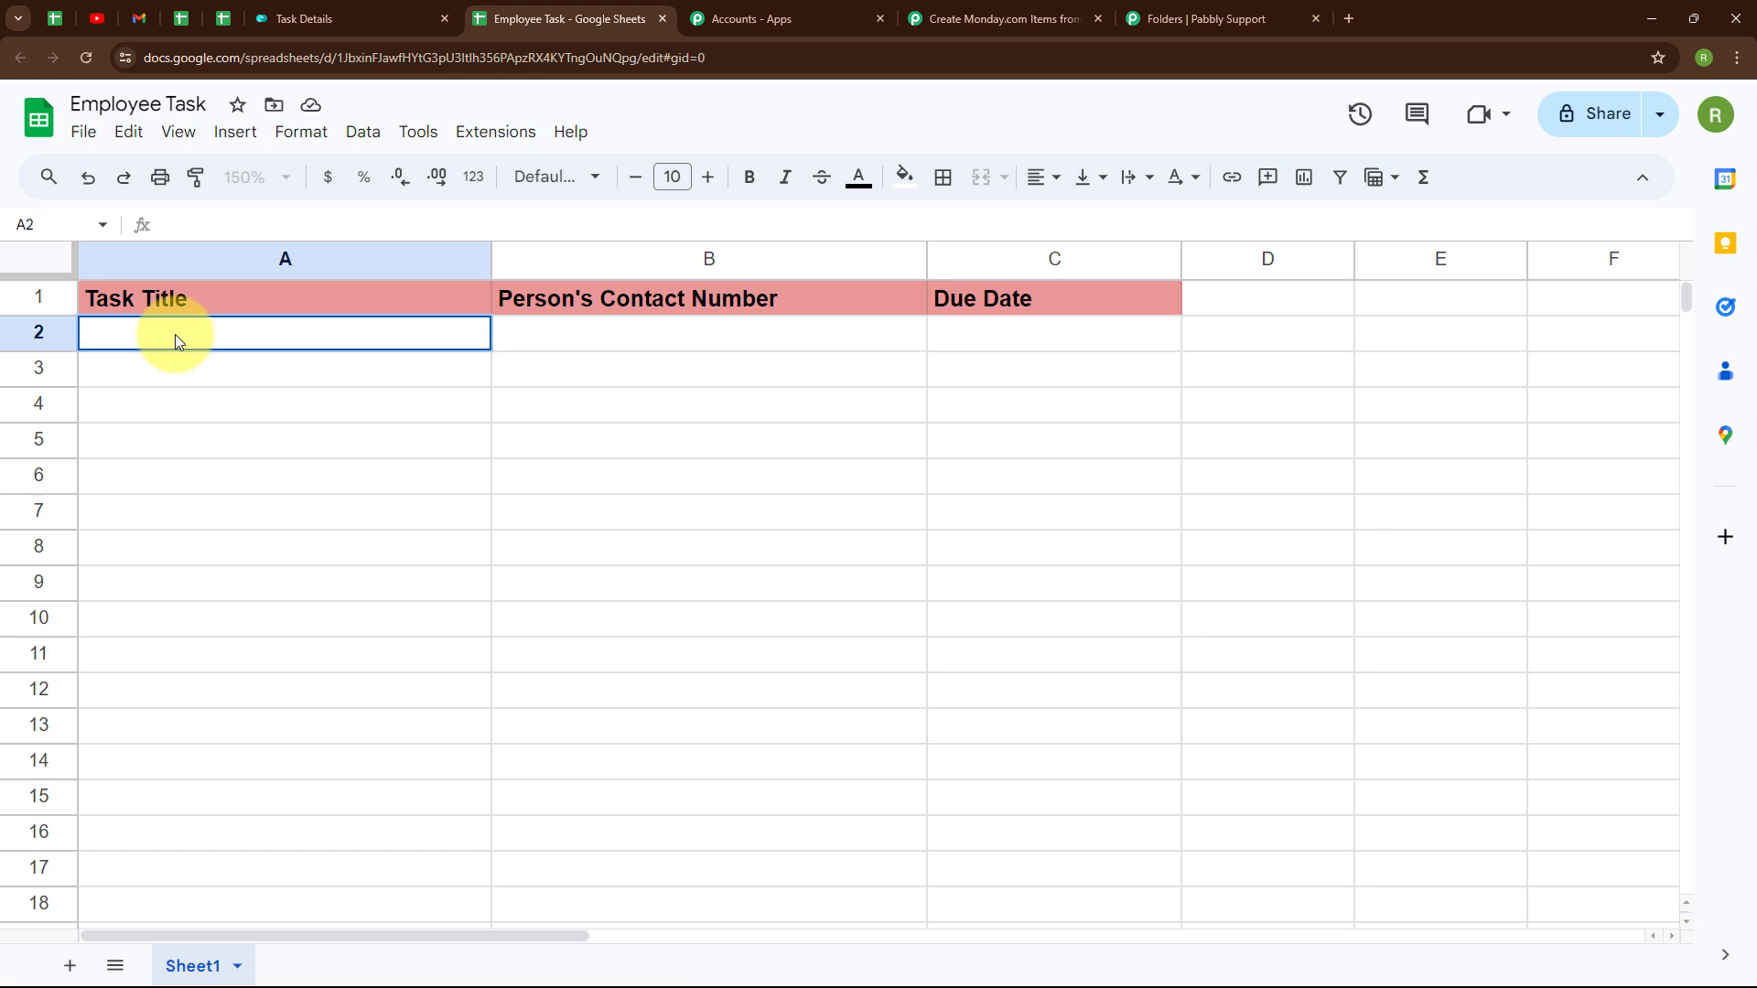
{"action": "type", "text": "Close the Current Leads"}
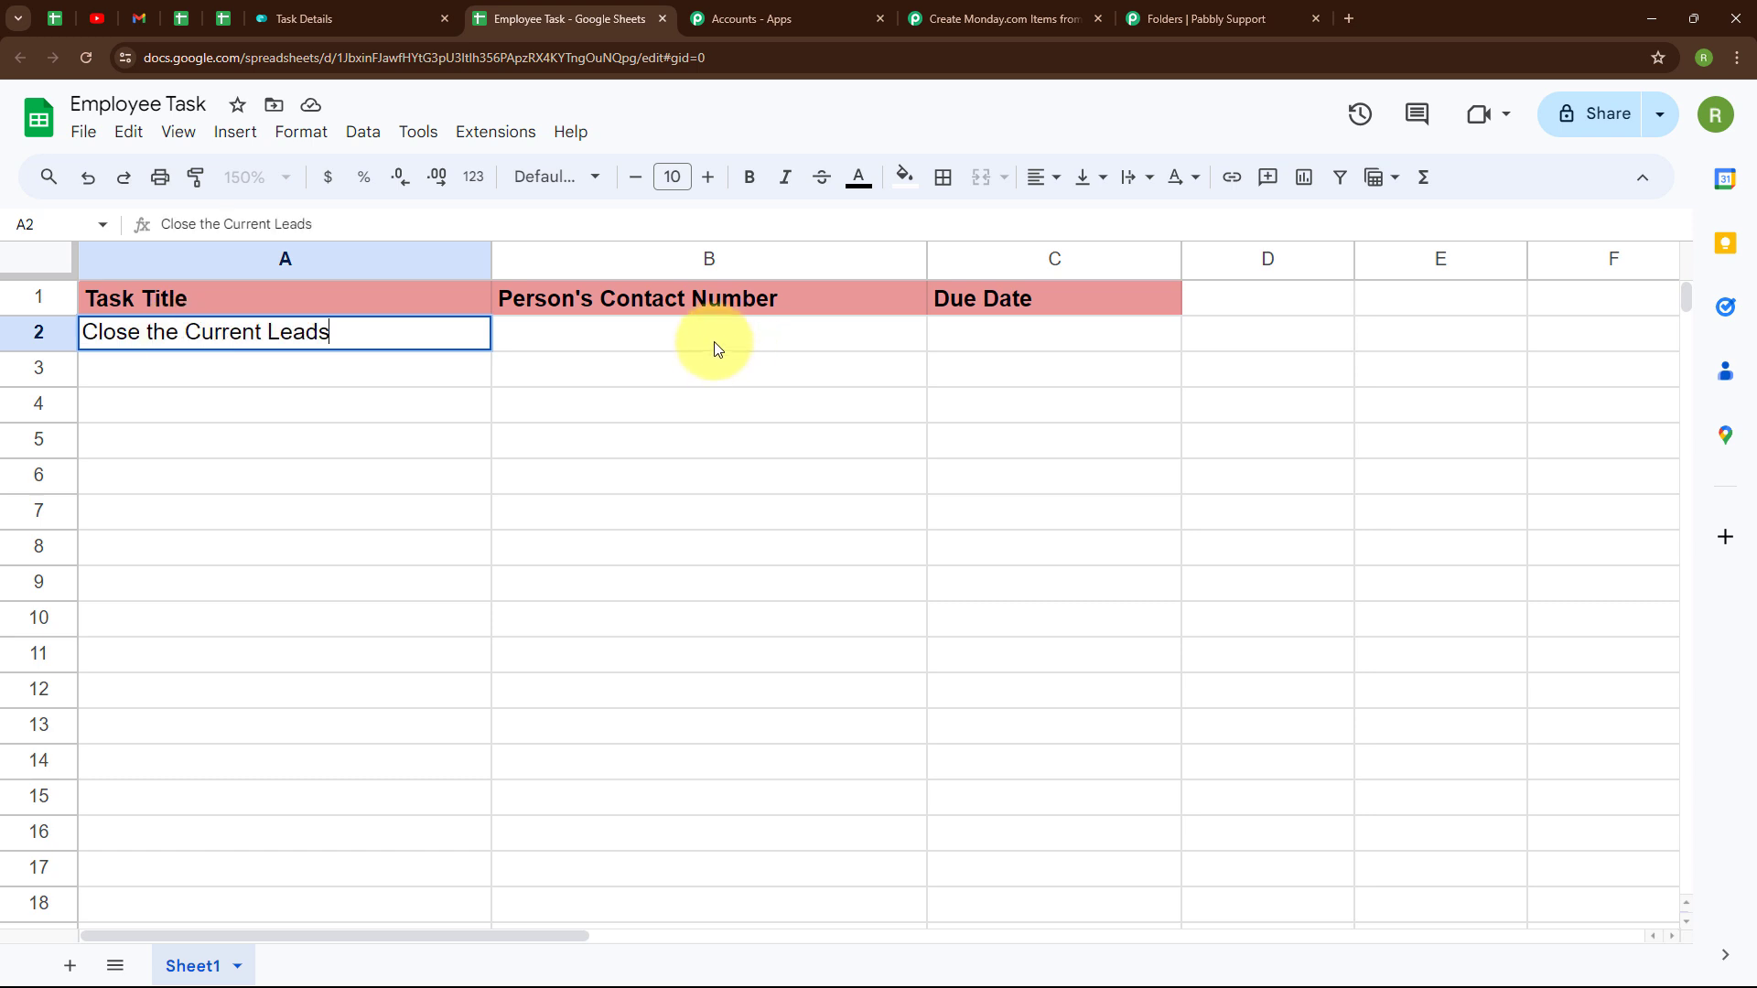
{"action": "left_click", "coordinate": [714, 335]}
{"action": "double_click", "coordinate": [713, 335]}
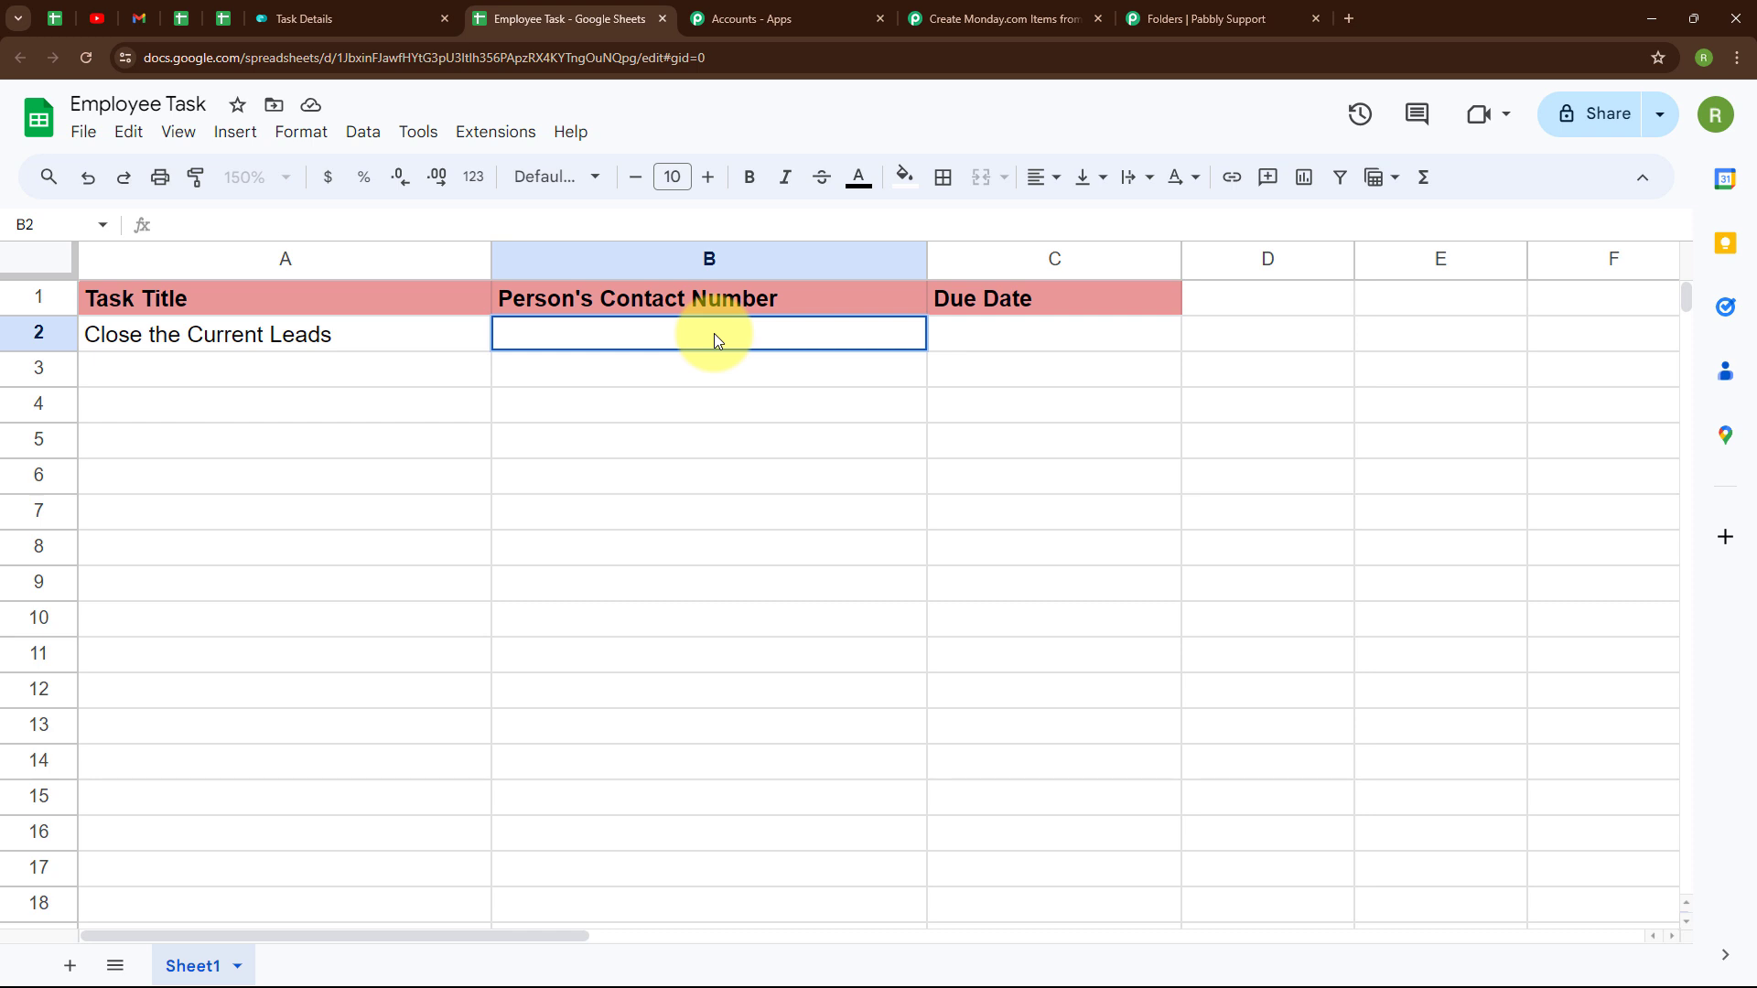
{"action": "type", "text": "7777777777"}
{"action": "double_click", "coordinate": [1004, 337]}
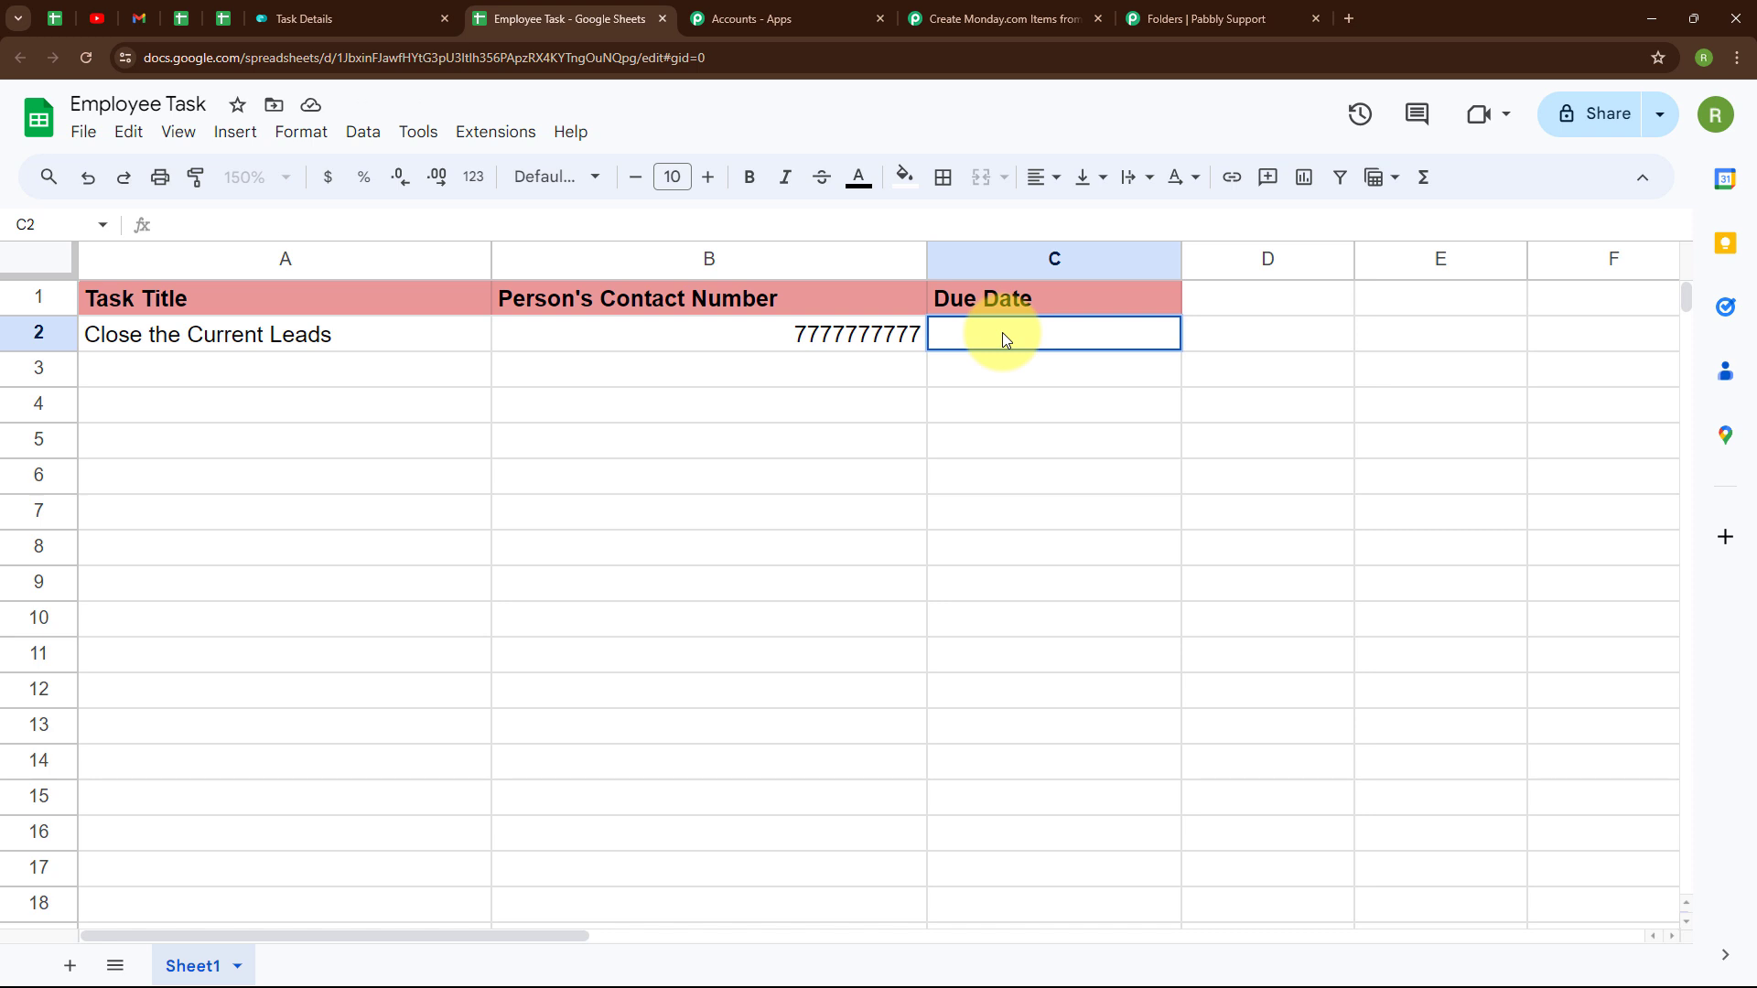
{"action": "type", "text": "2024-06-27"}
{"action": "key", "text": "Return"}
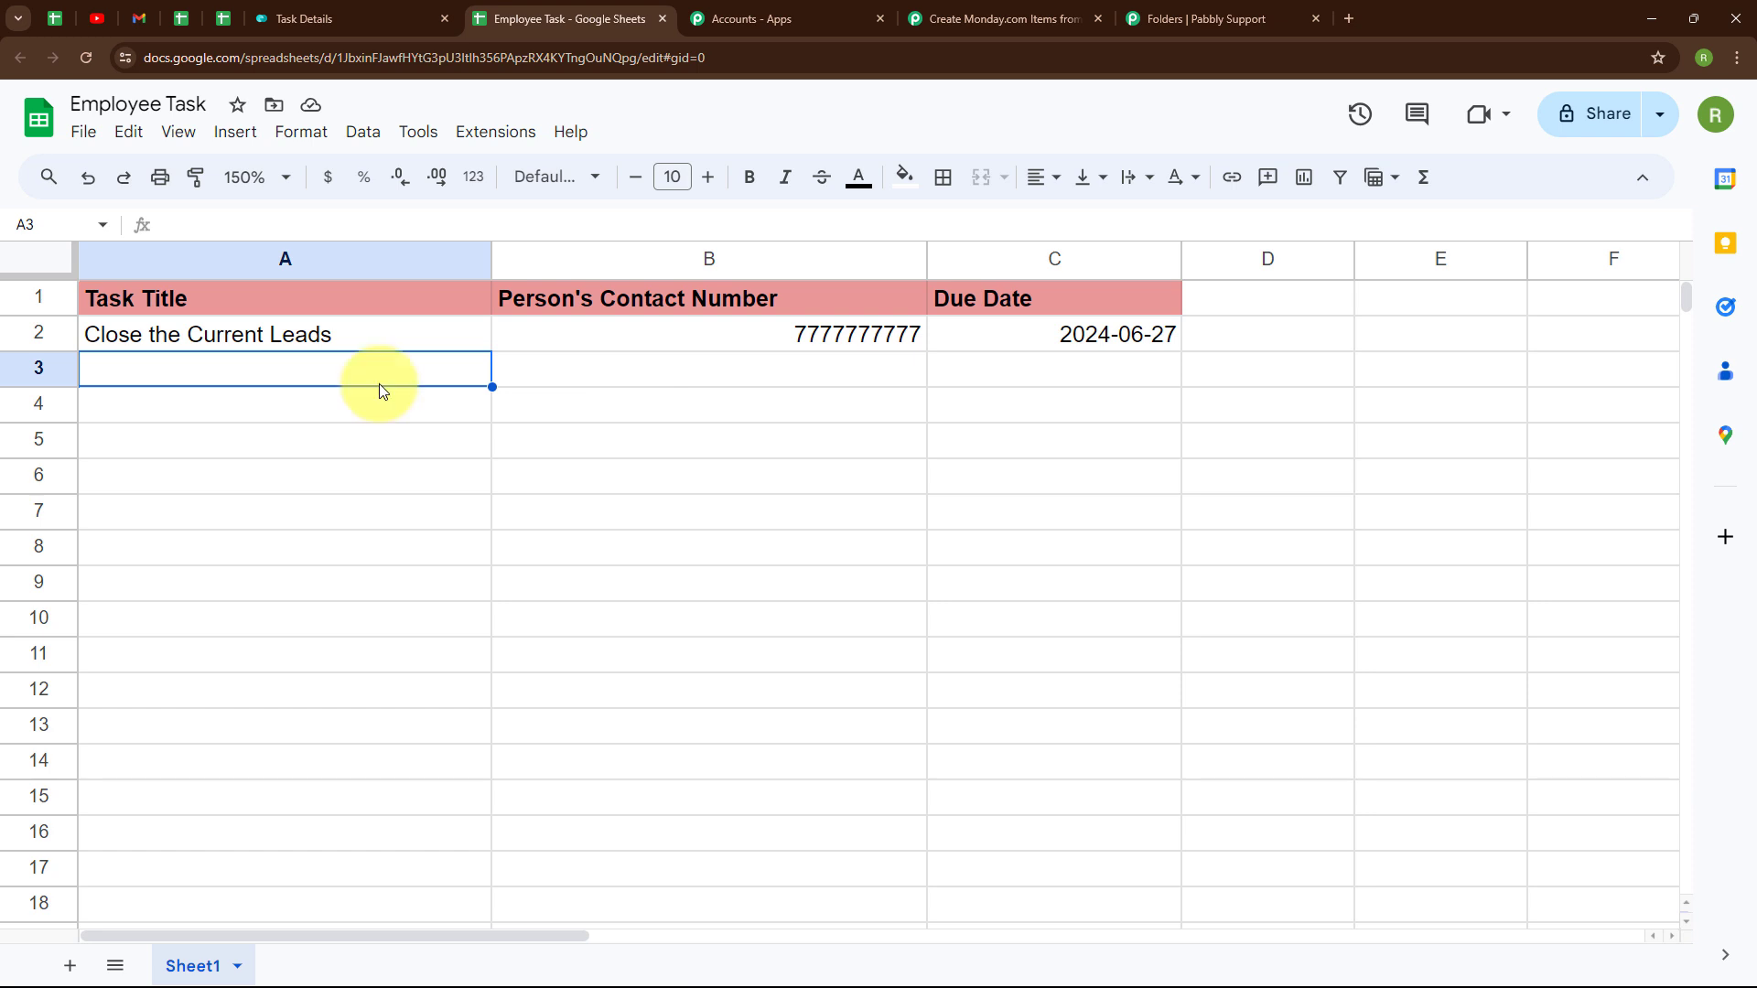
{"action": "left_click", "coordinate": [495, 131]}
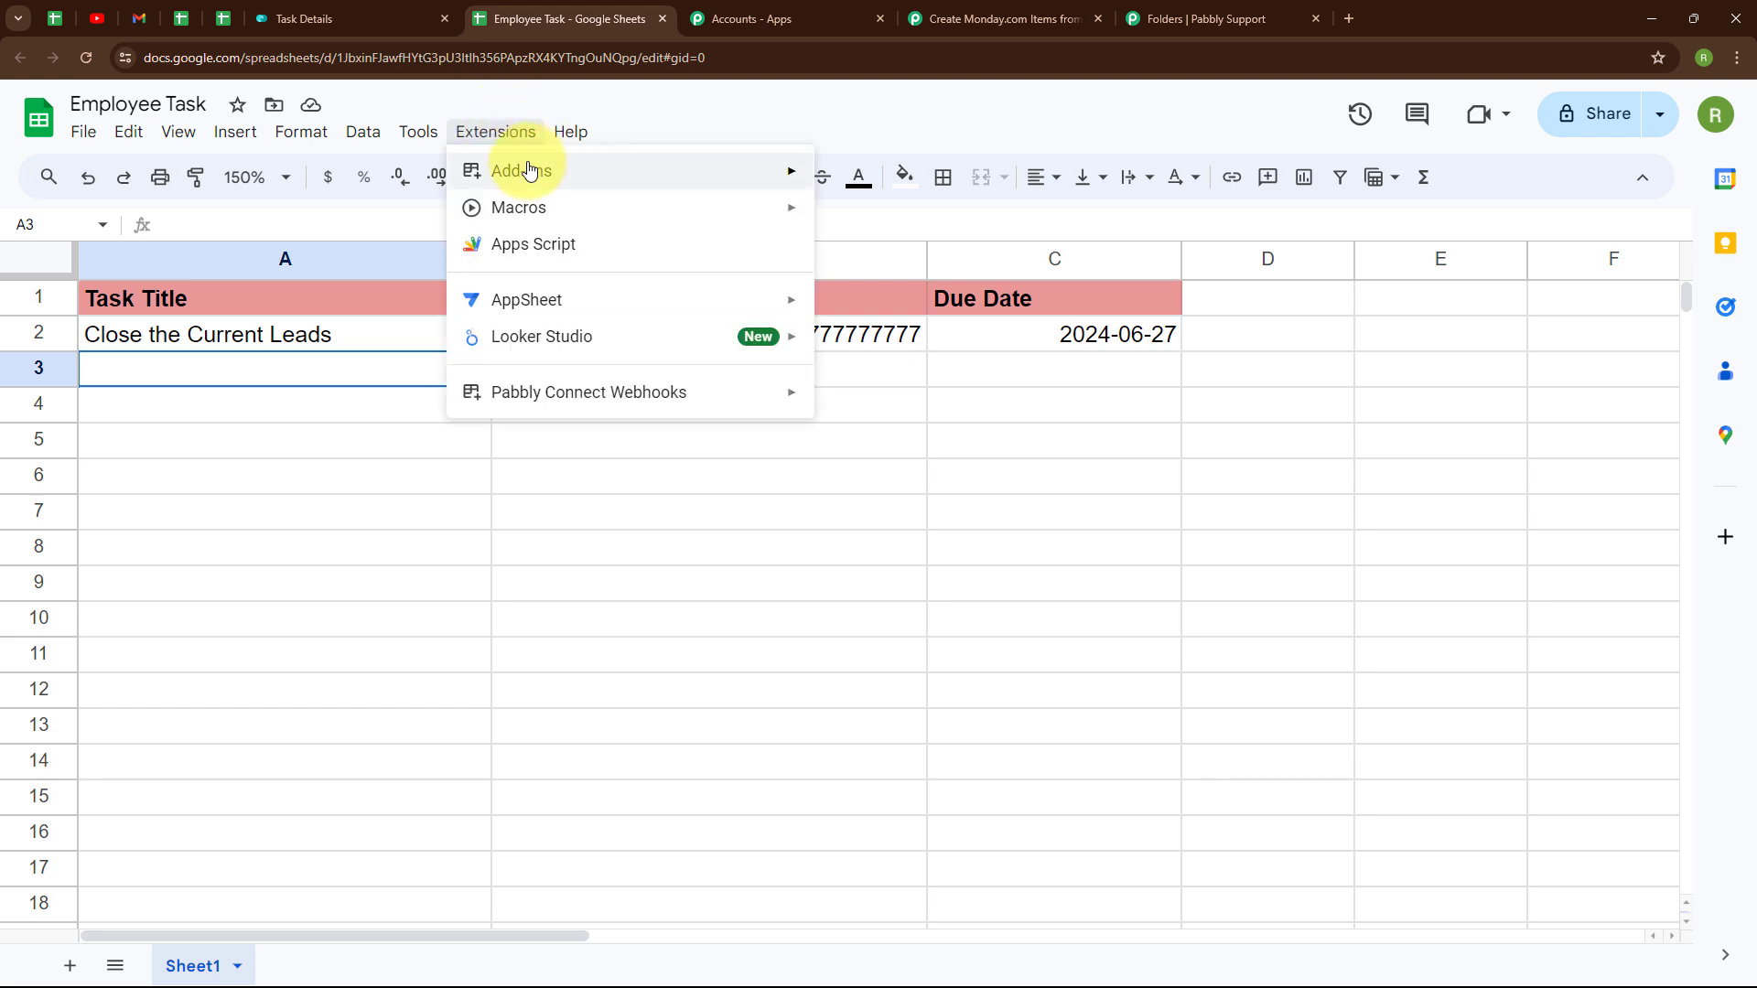
{"action": "mouse_move", "coordinate": [508, 183]}
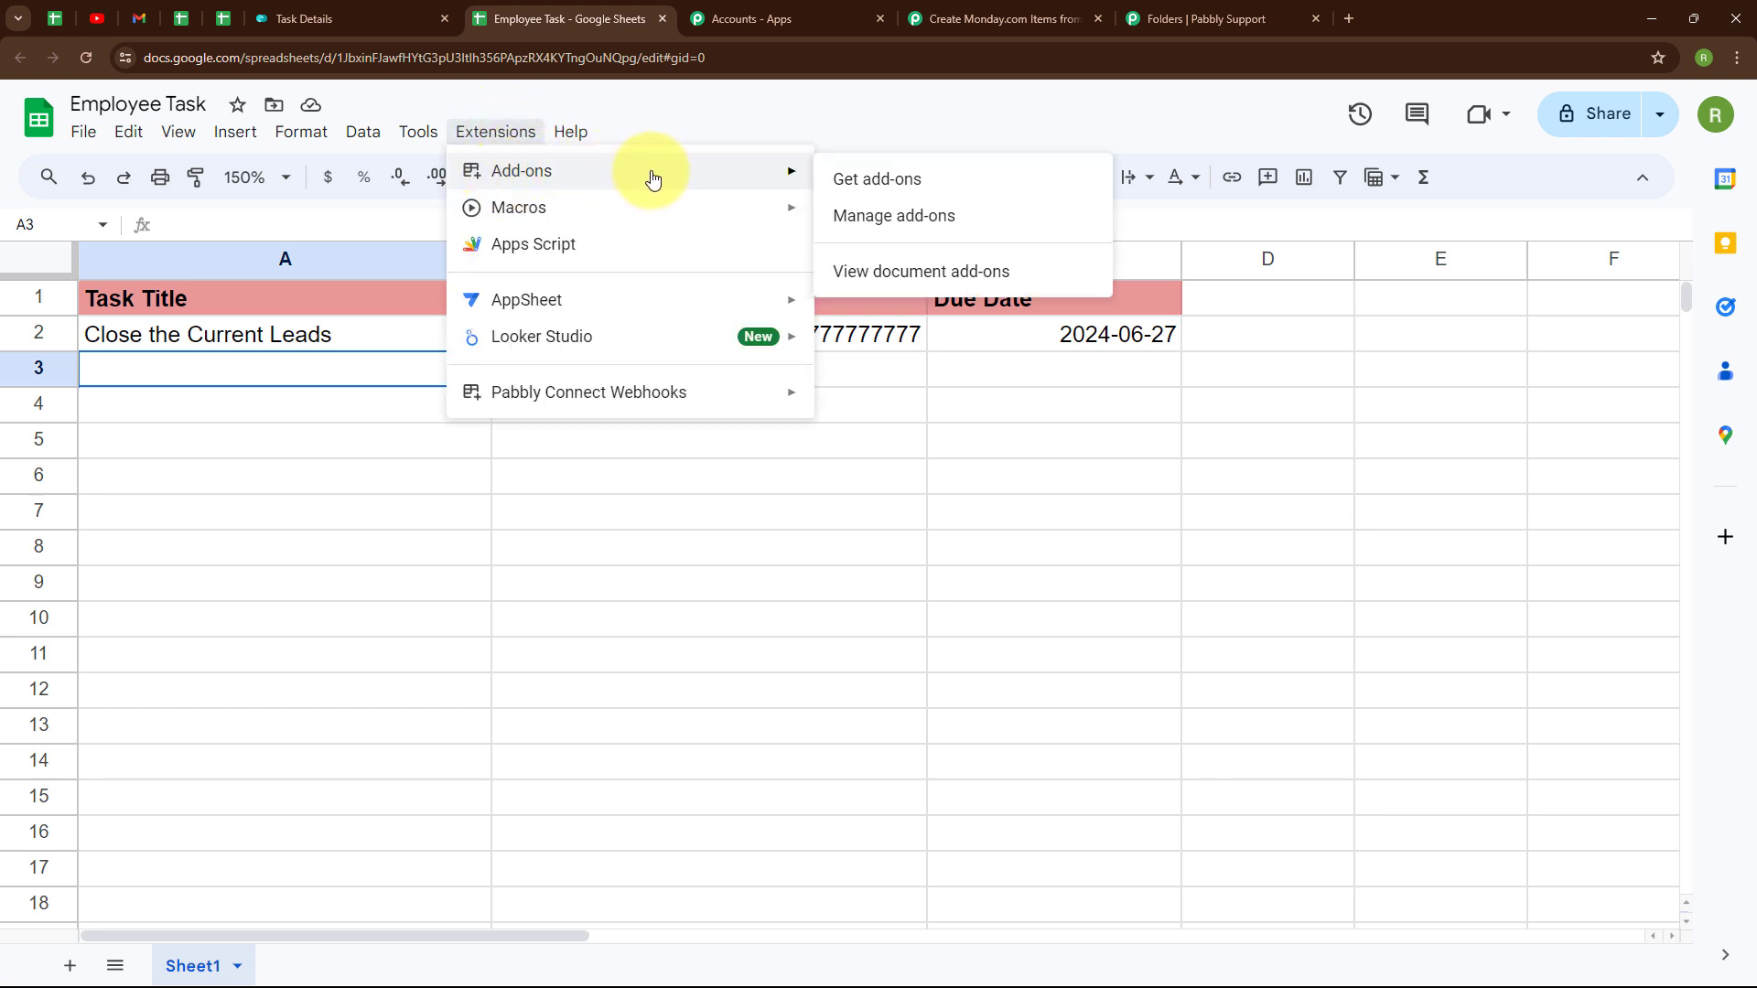
{"action": "left_click", "coordinate": [968, 191]}
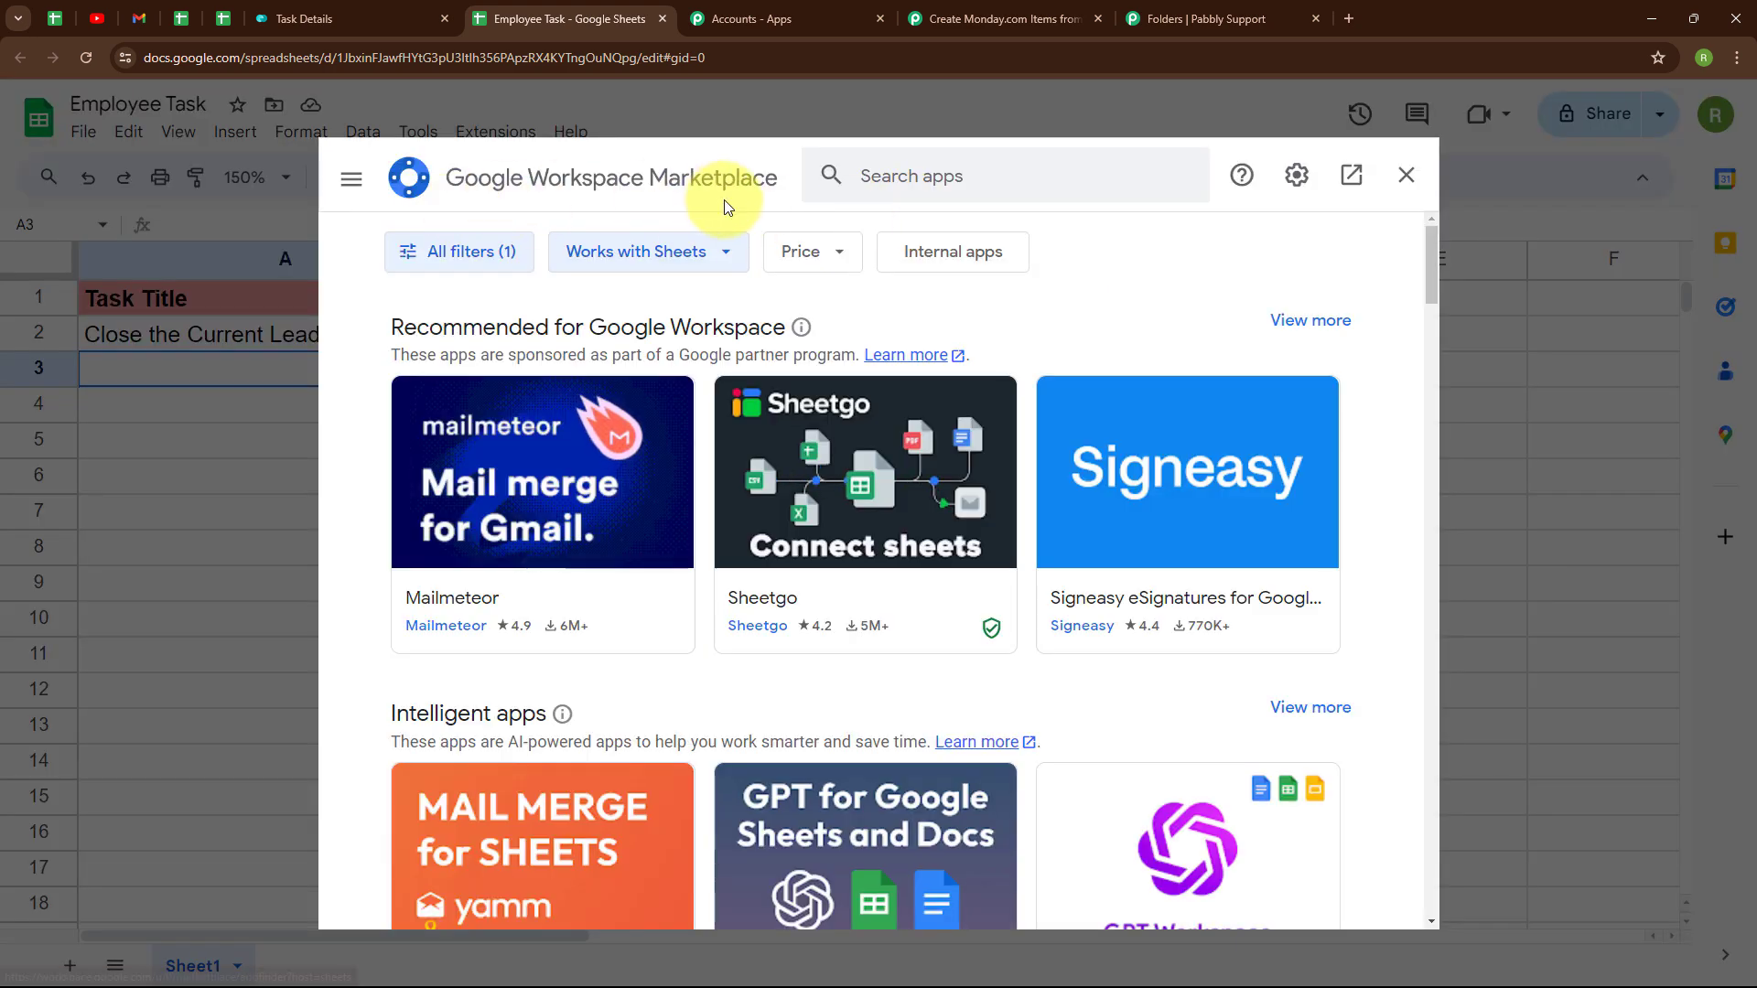
{"action": "left_click", "coordinate": [927, 175]}
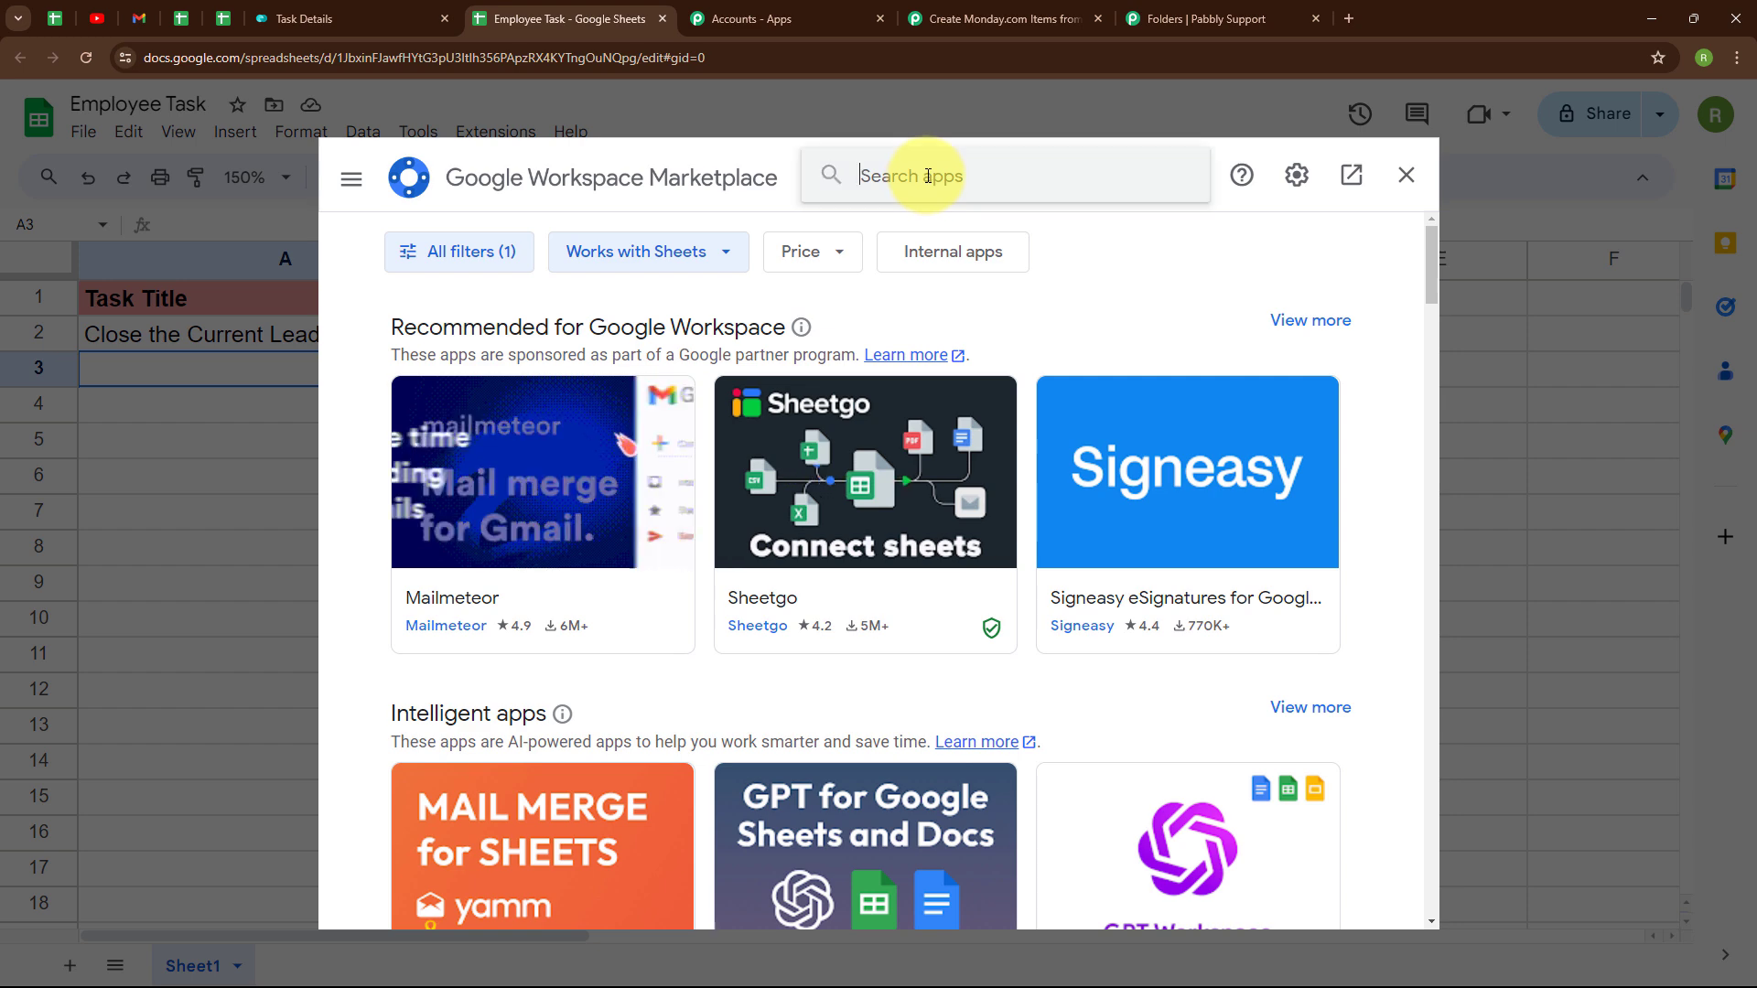
{"action": "type", "text": "Pabbly Connect Webhooks"}
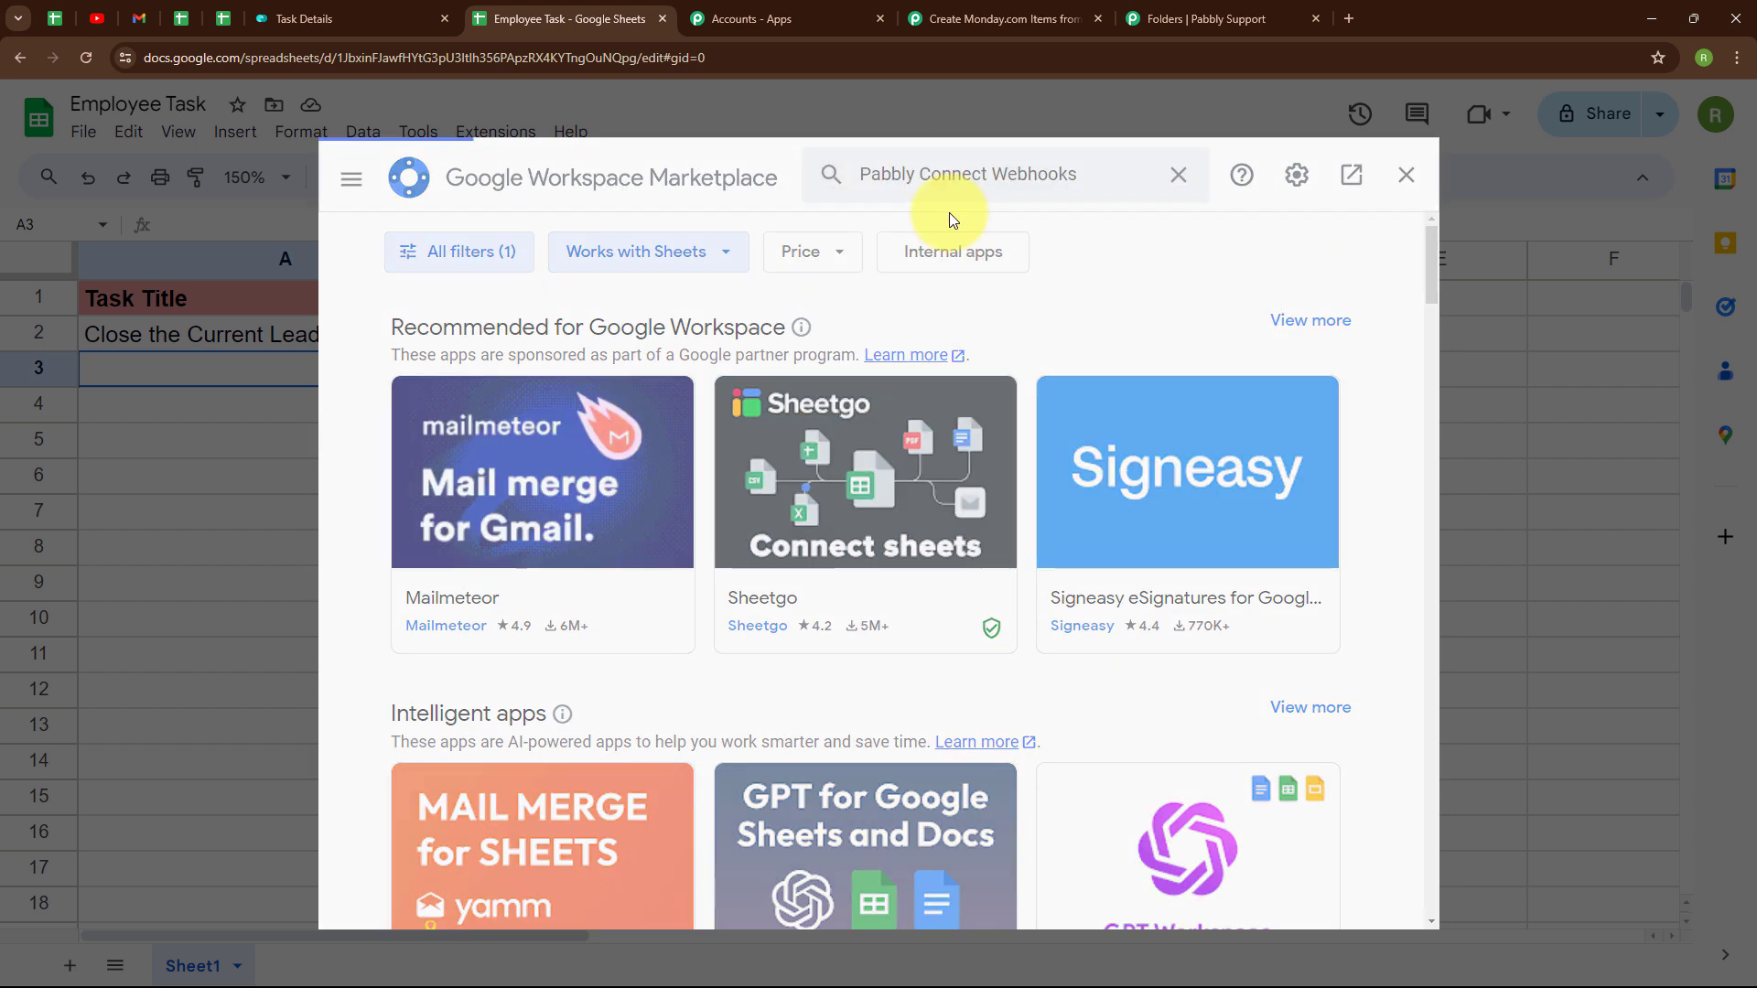
{"action": "key", "text": "Return"}
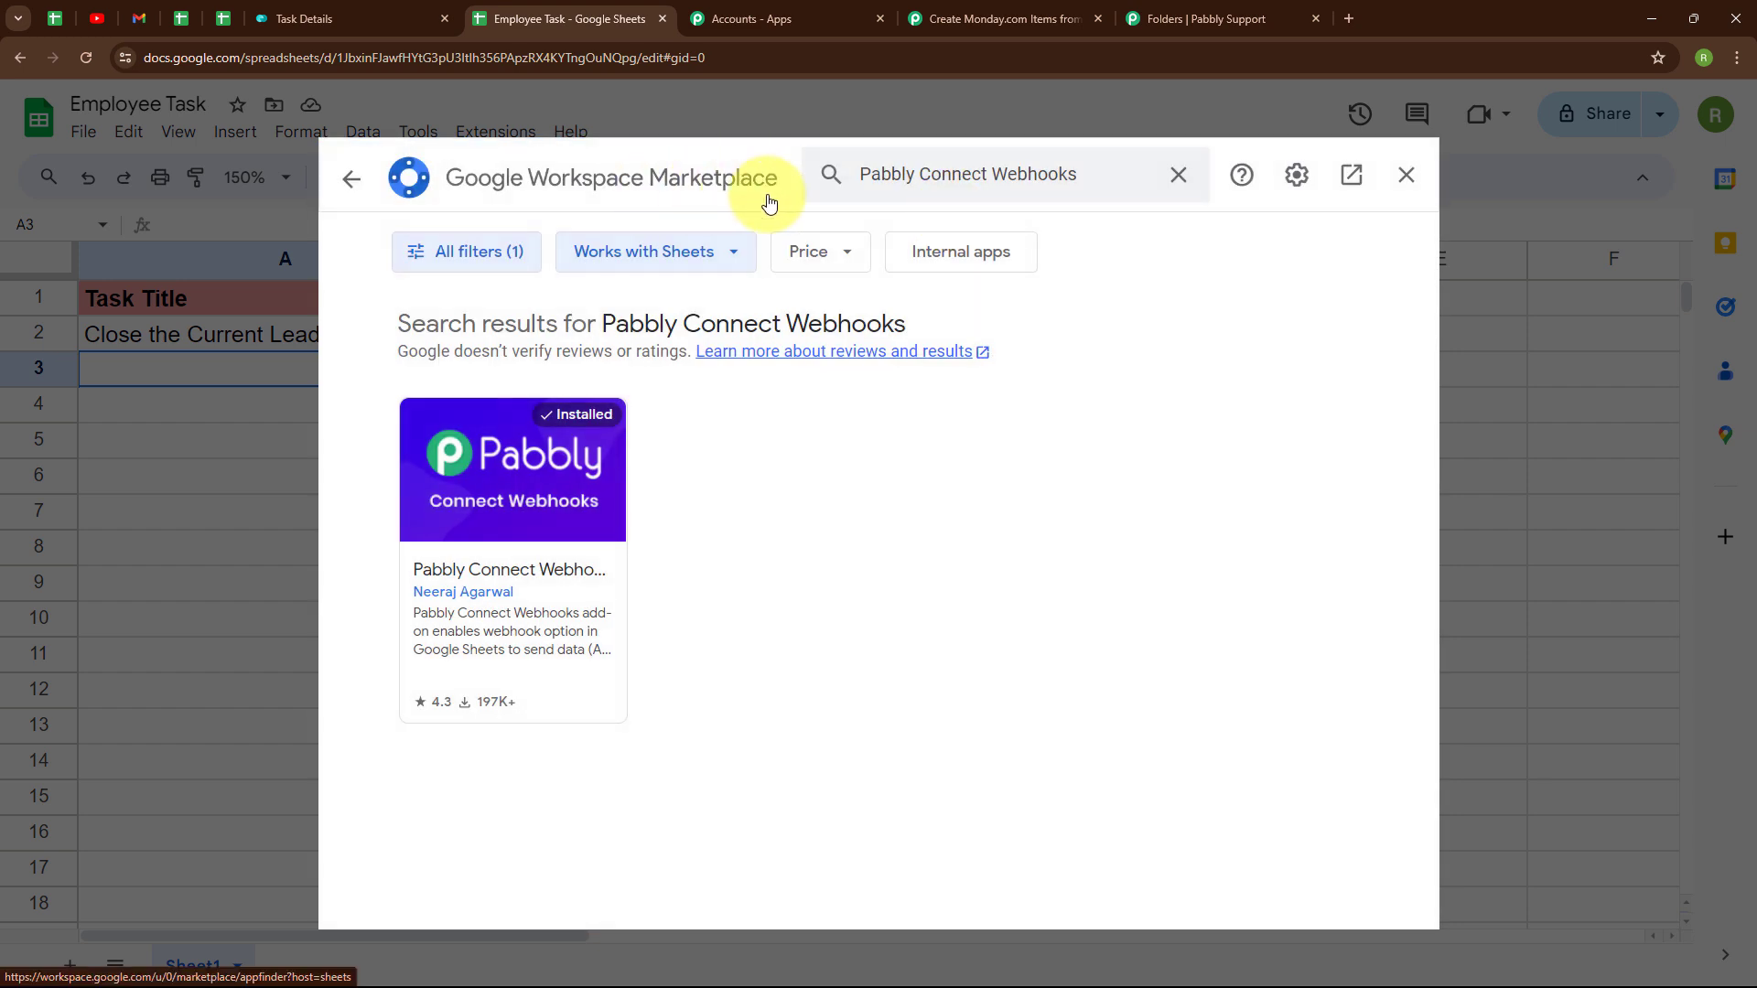
{"action": "left_click", "coordinate": [544, 494]}
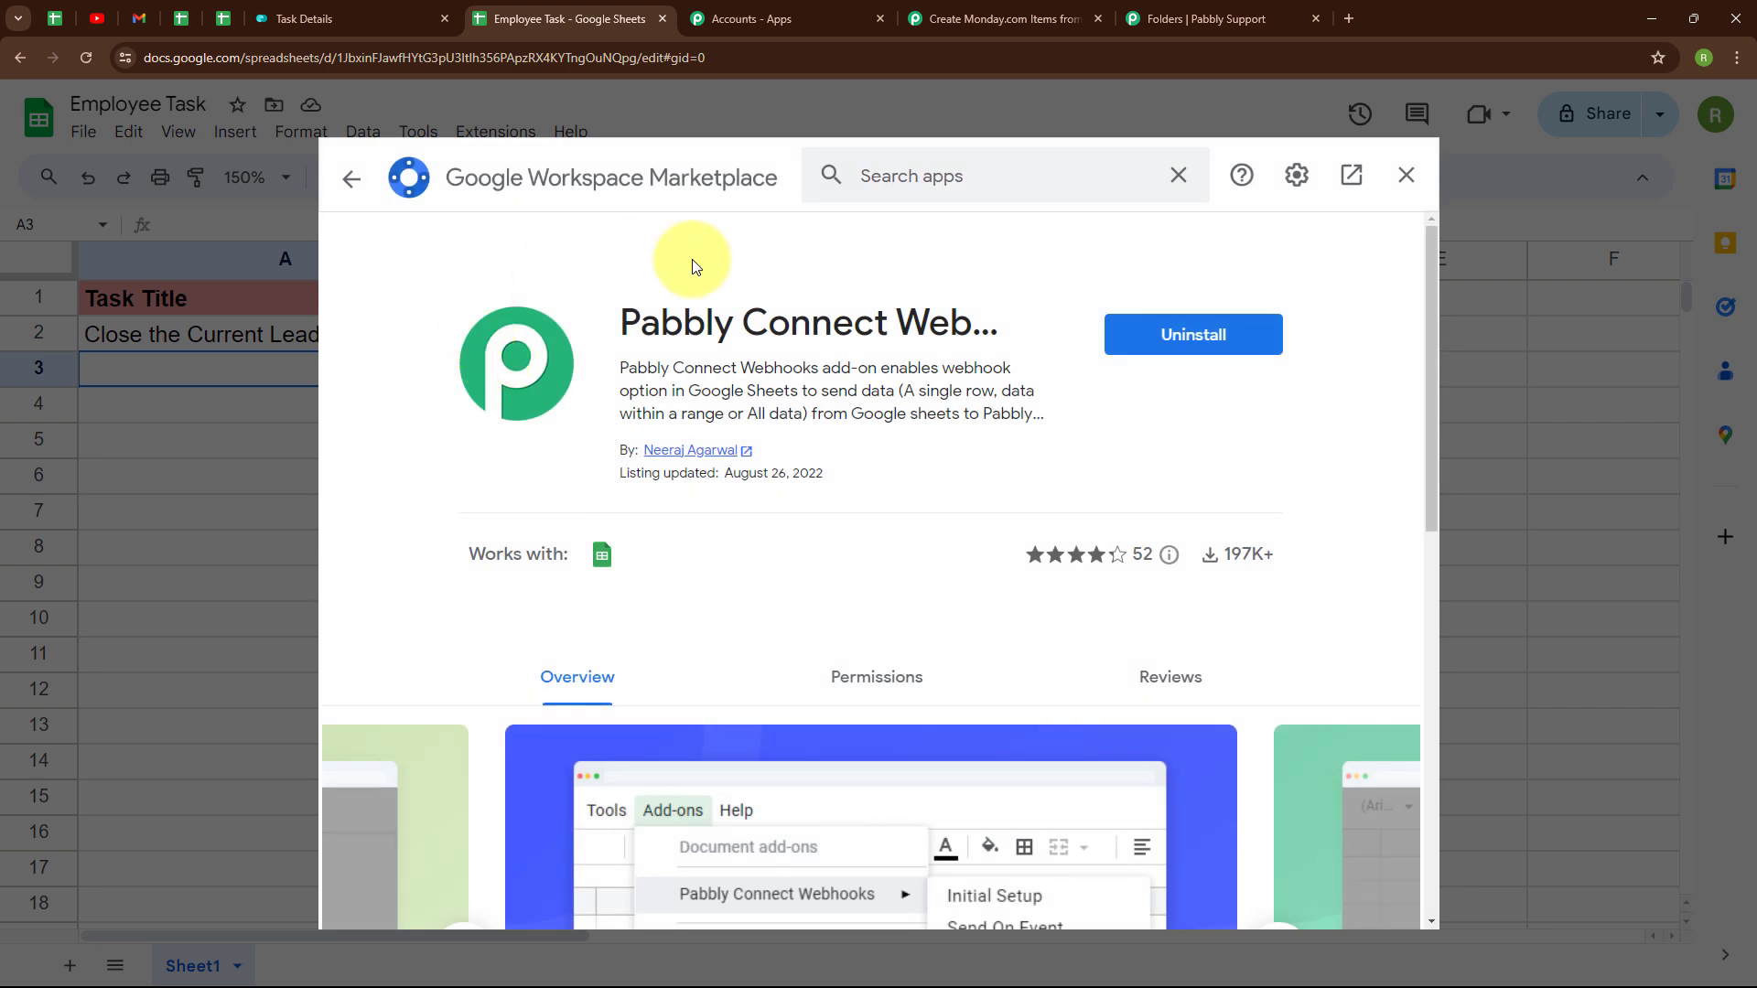
{"action": "left_click", "coordinate": [352, 180]}
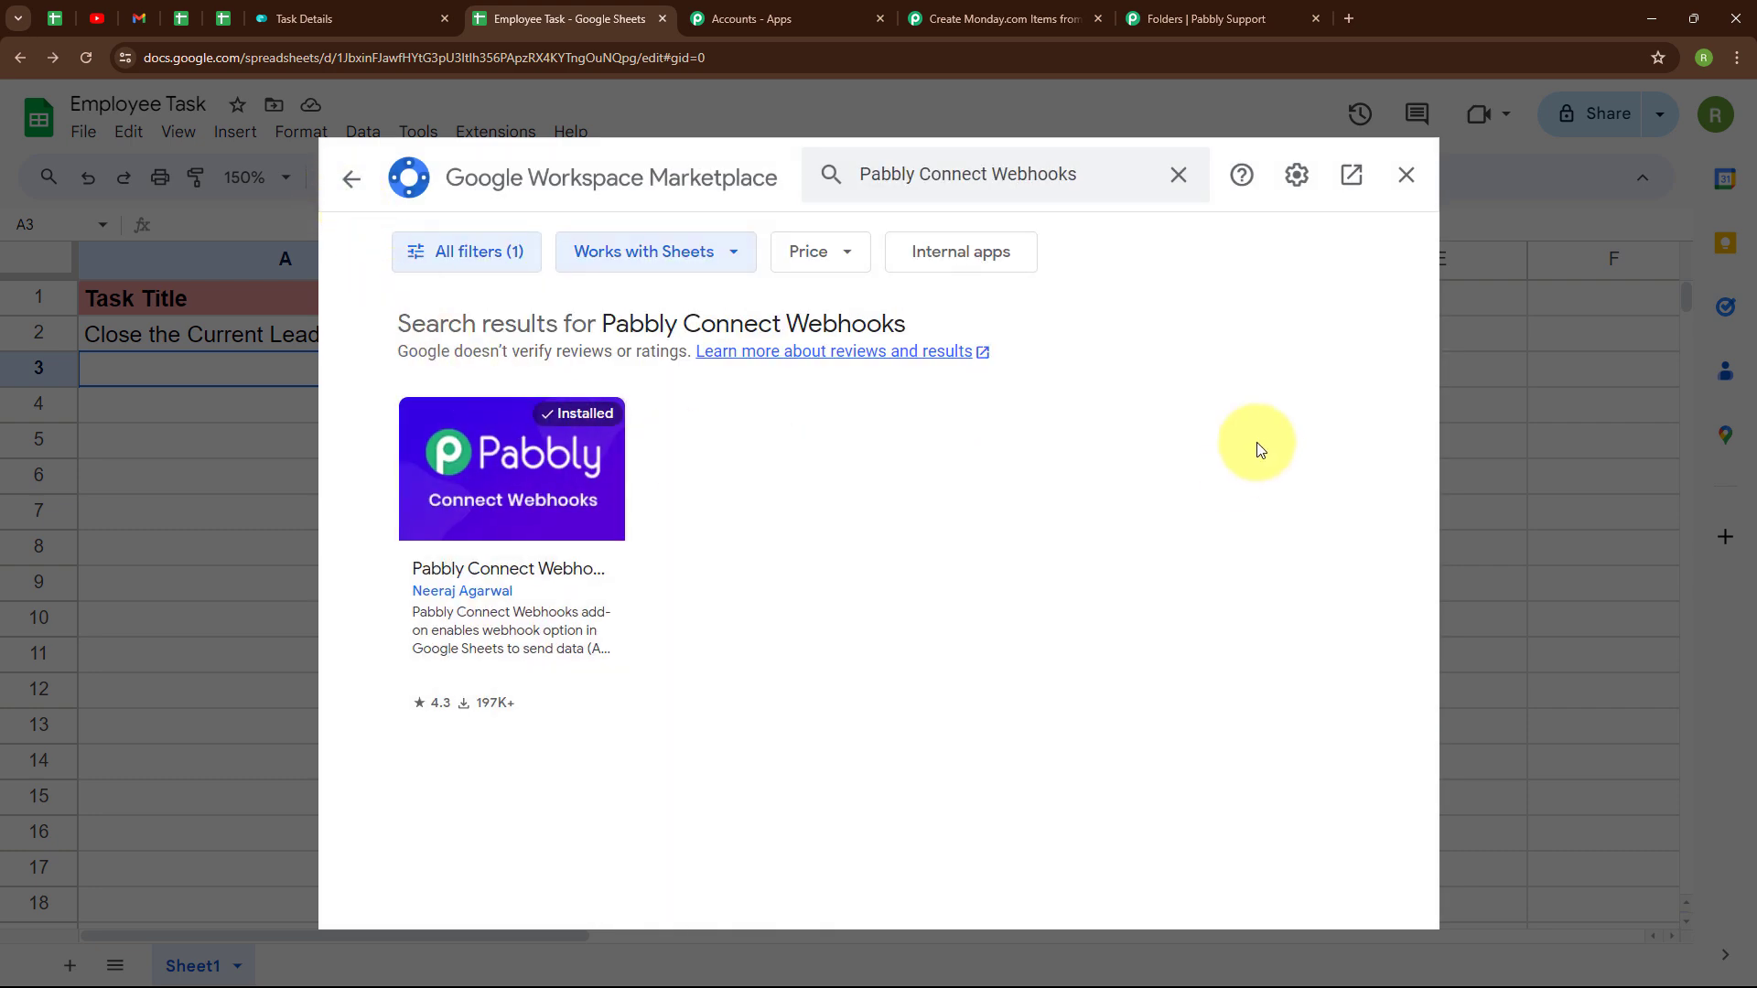
{"action": "left_click", "coordinate": [1404, 176]}
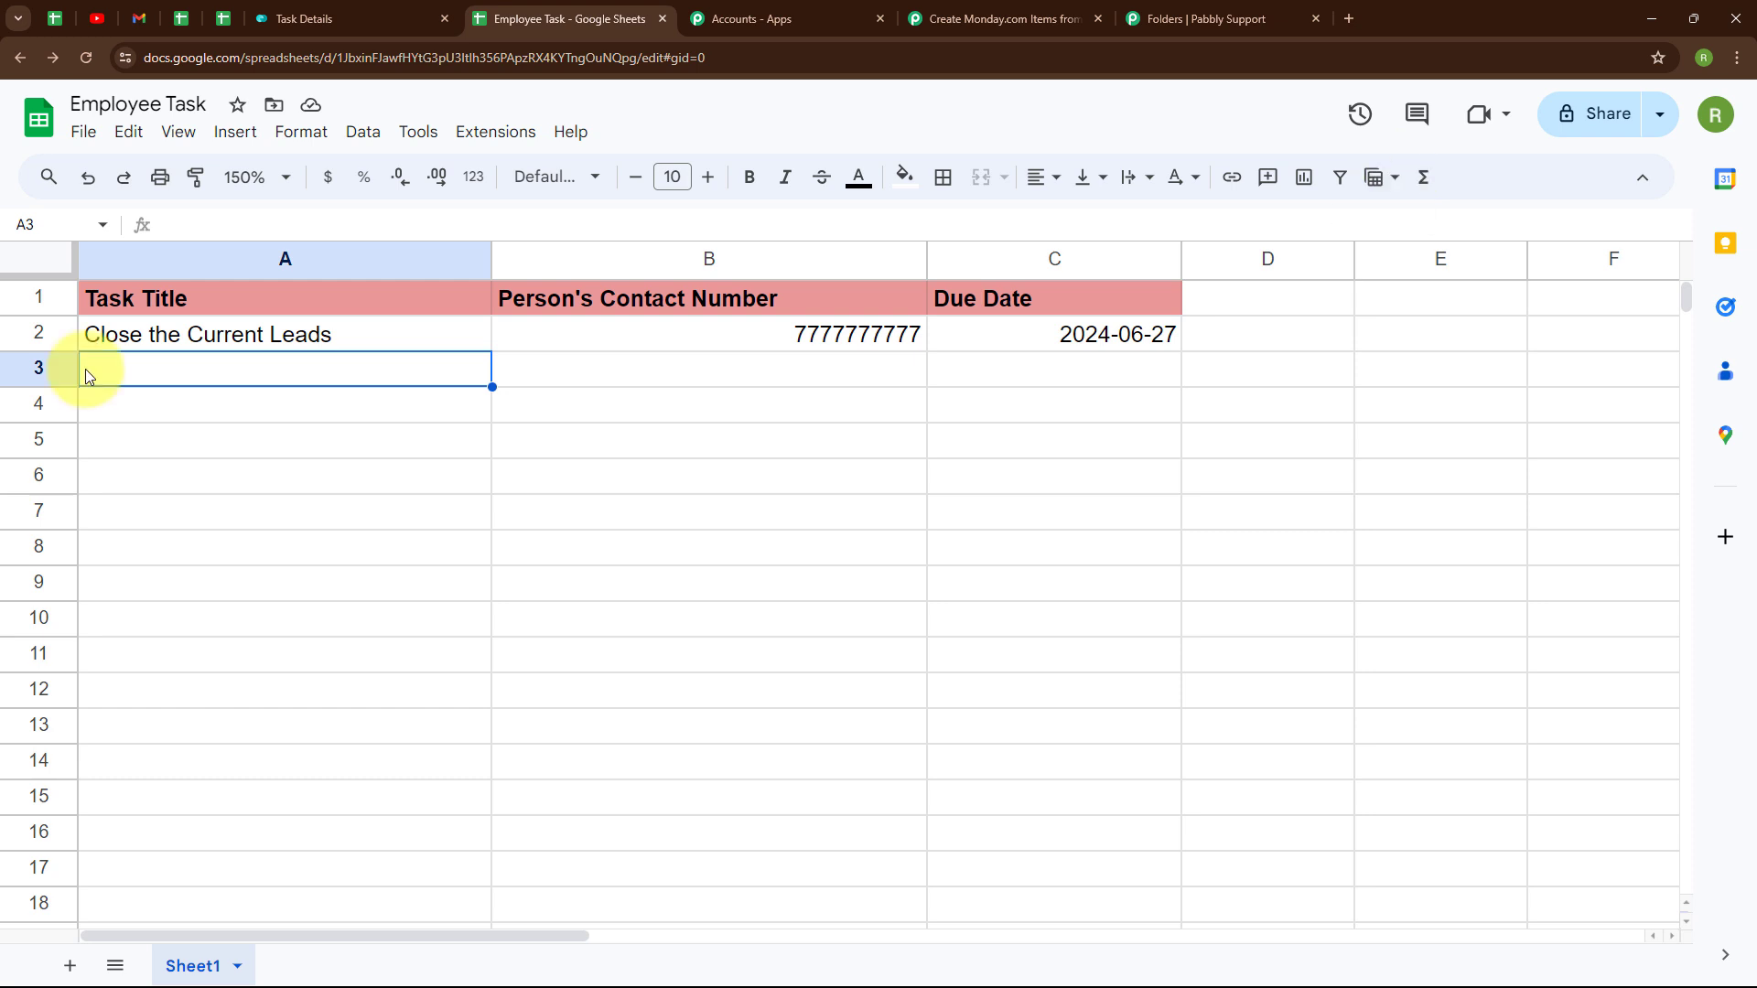
- Open the Pabbly Connect Webhooks Initial Setup from the Extensions menu
{"action": "left_click", "coordinate": [485, 137]}
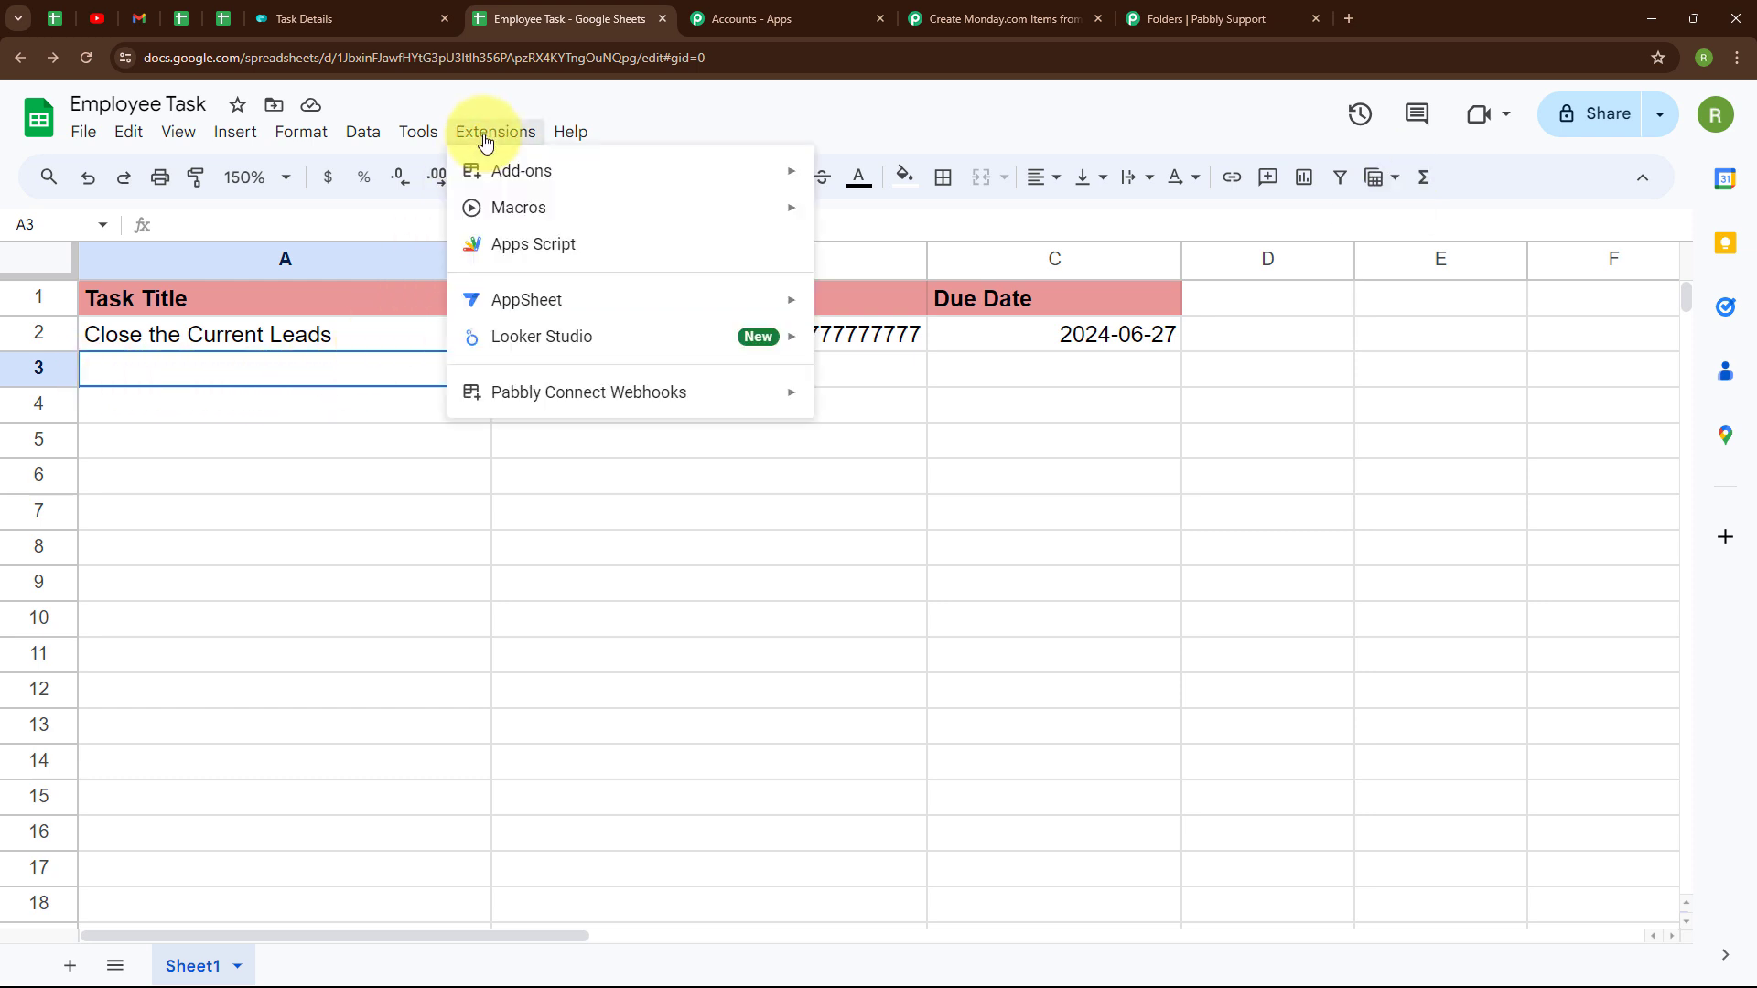
{"action": "mouse_move", "coordinate": [567, 392]}
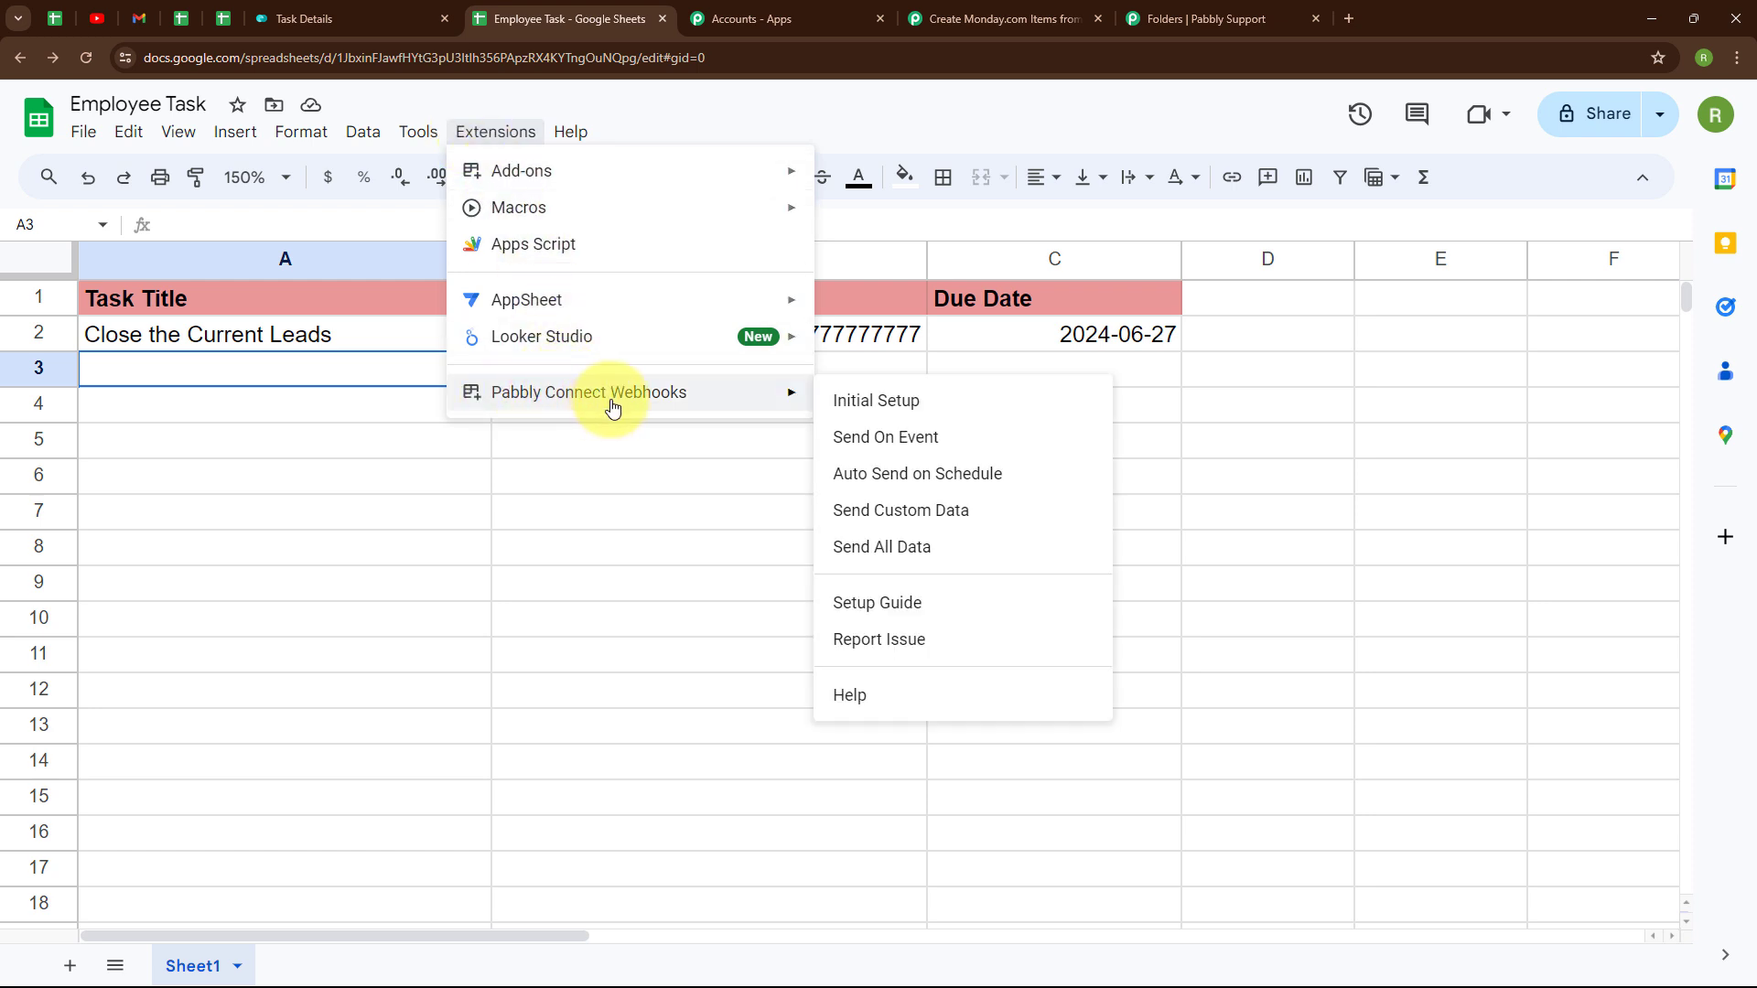
{"action": "left_click", "coordinate": [880, 409]}
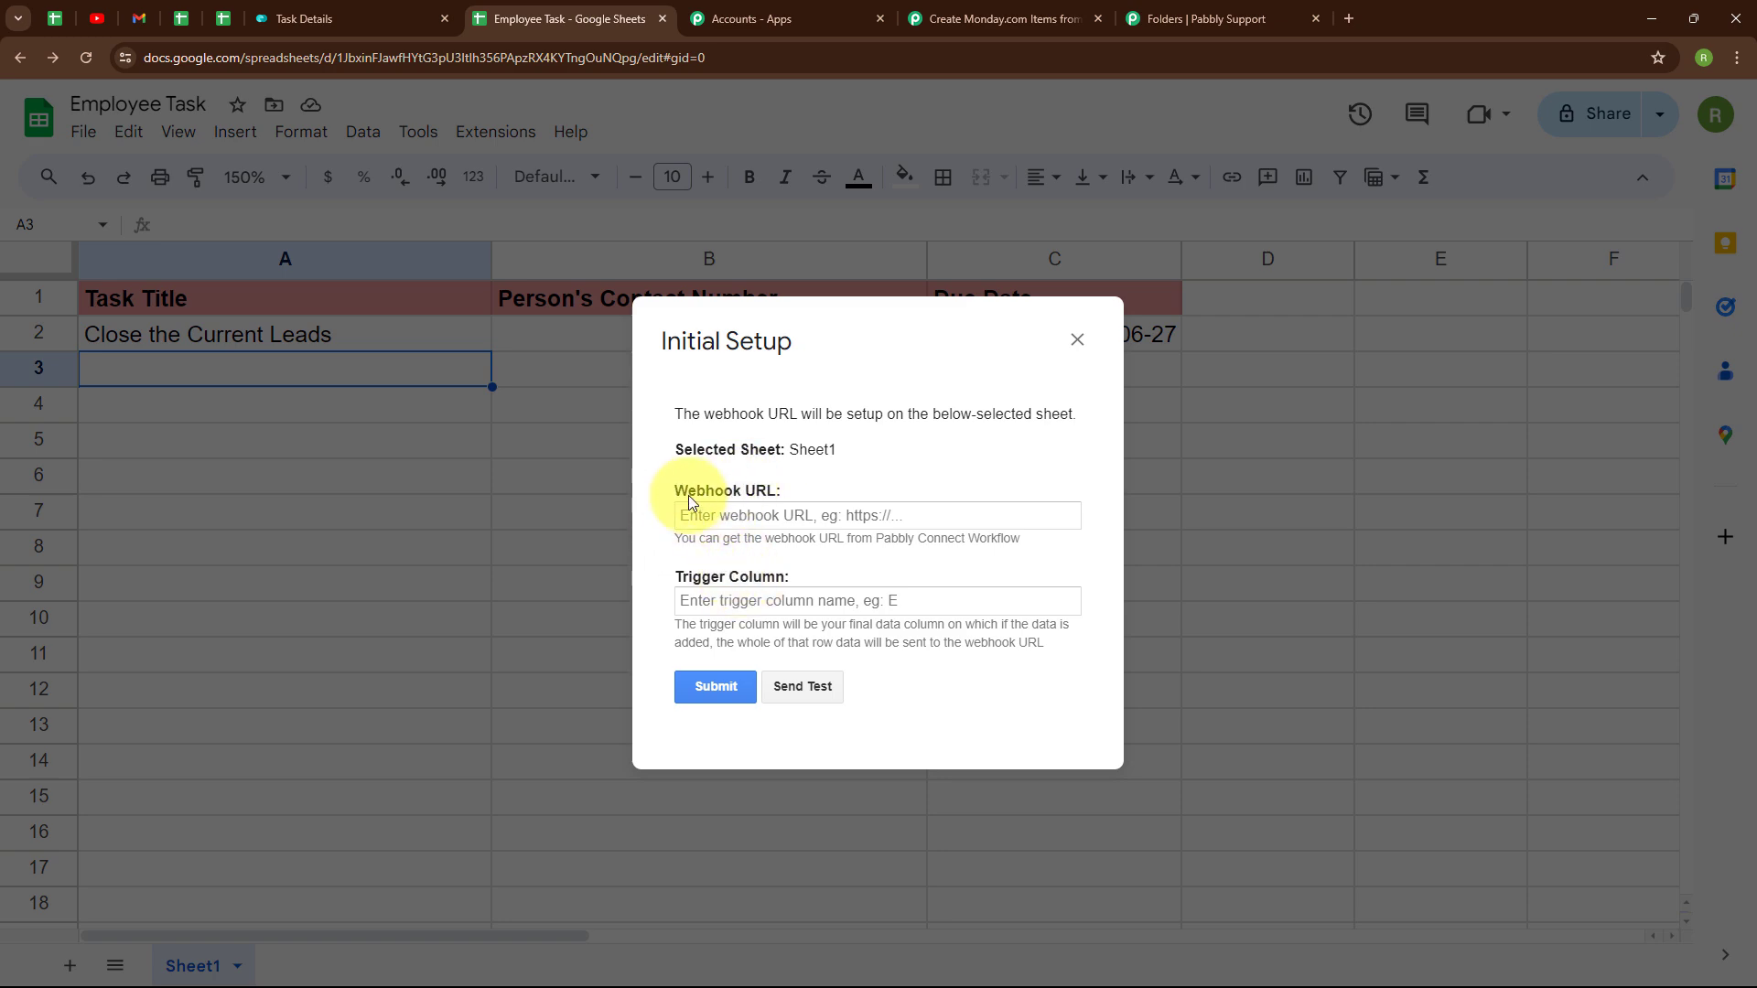
- Copy the workflow's webhook URL from Pabbly Connect and paste it into the Webhook URL field
{"action": "left_click", "coordinate": [1010, 25]}
{"action": "left_click", "coordinate": [1379, 439]}
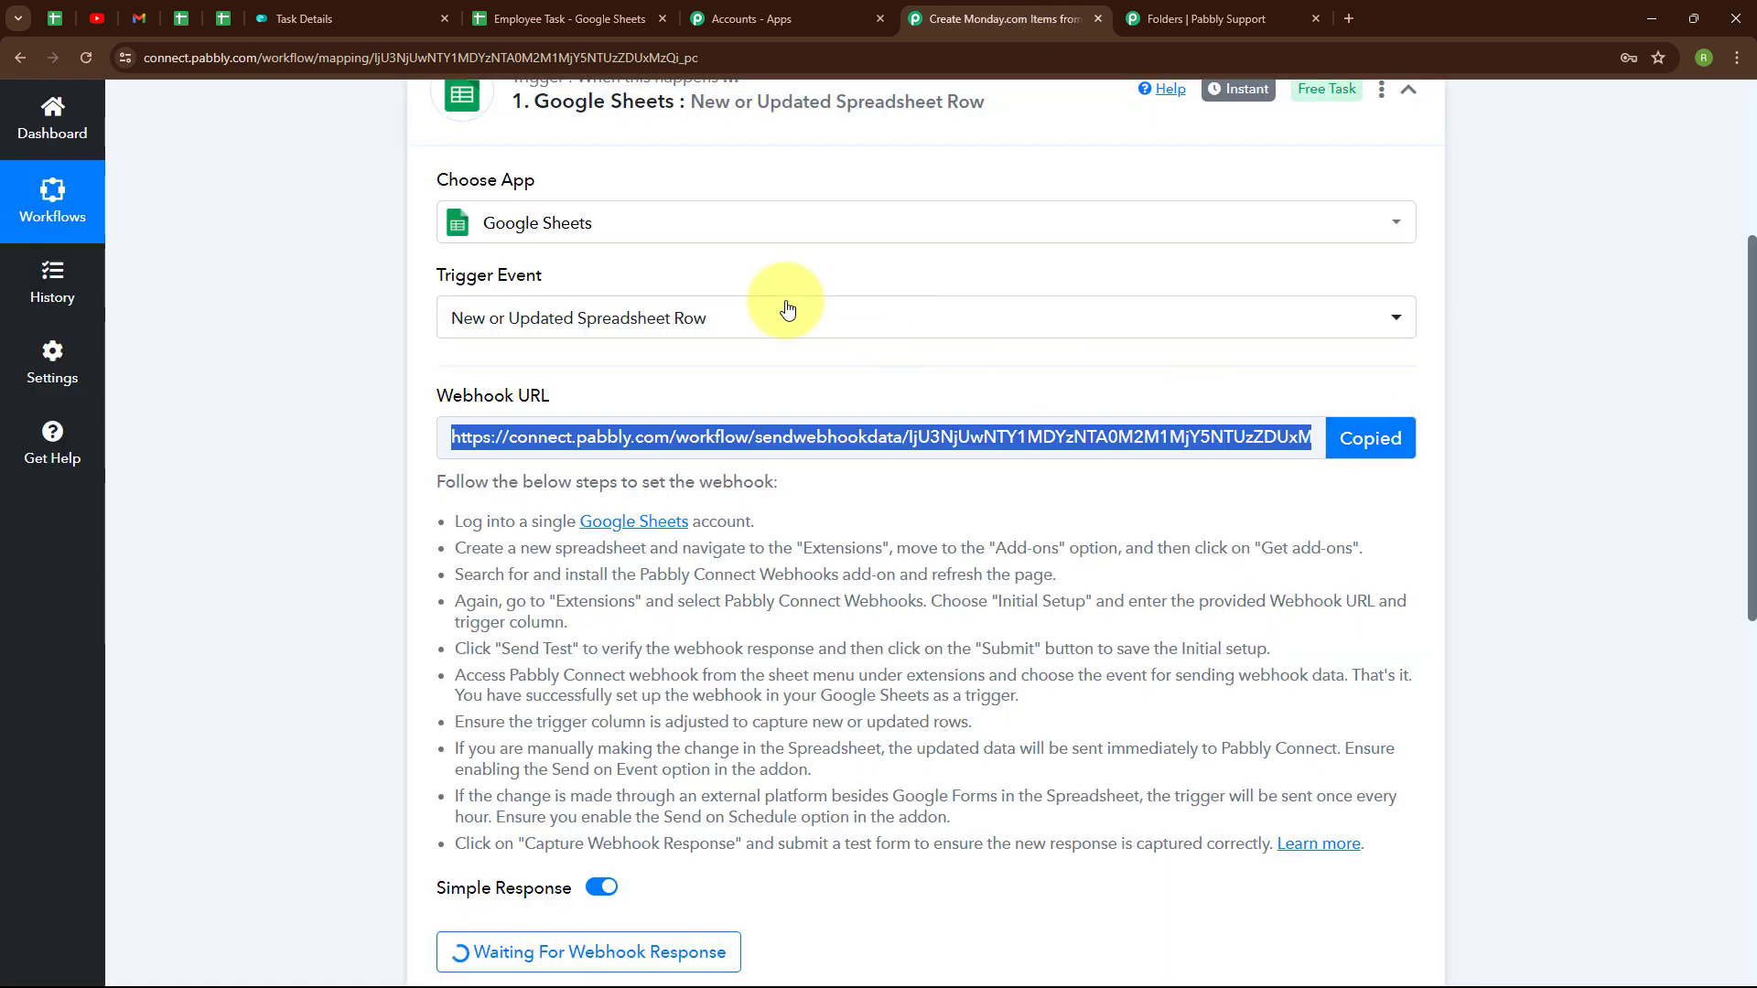
{"action": "left_click", "coordinate": [643, 11]}
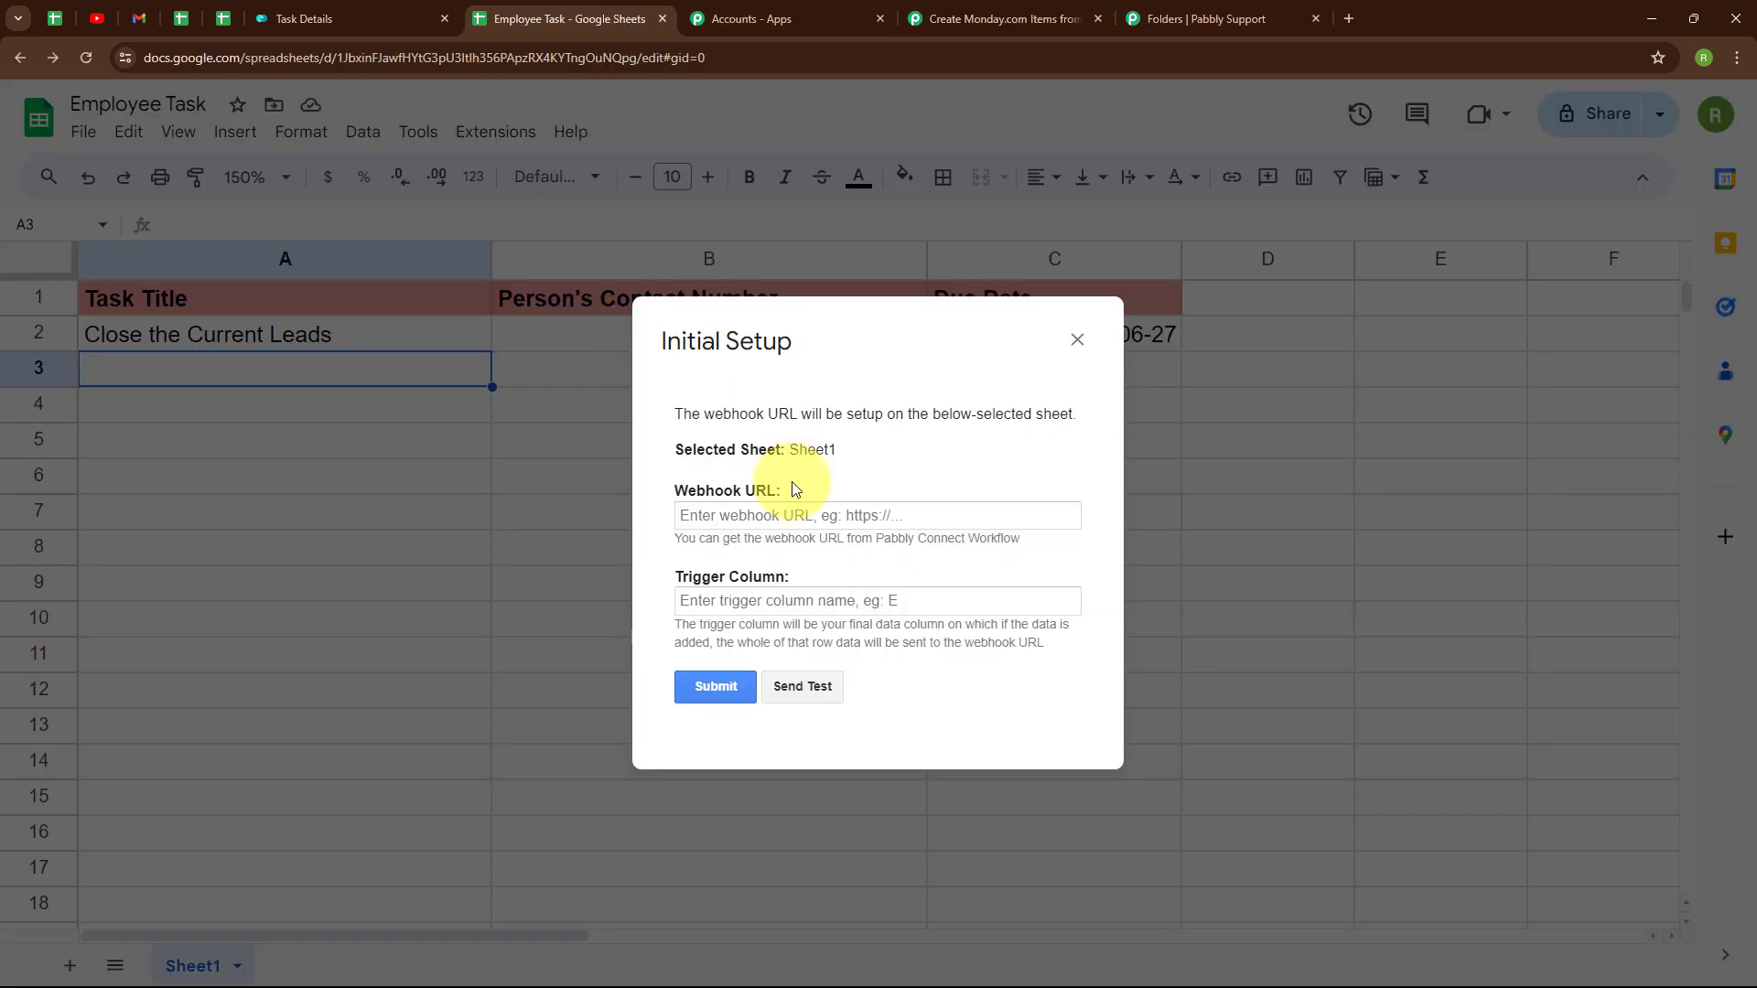
{"action": "left_click", "coordinate": [787, 512]}
{"action": "key", "text": "ctrl+v"}
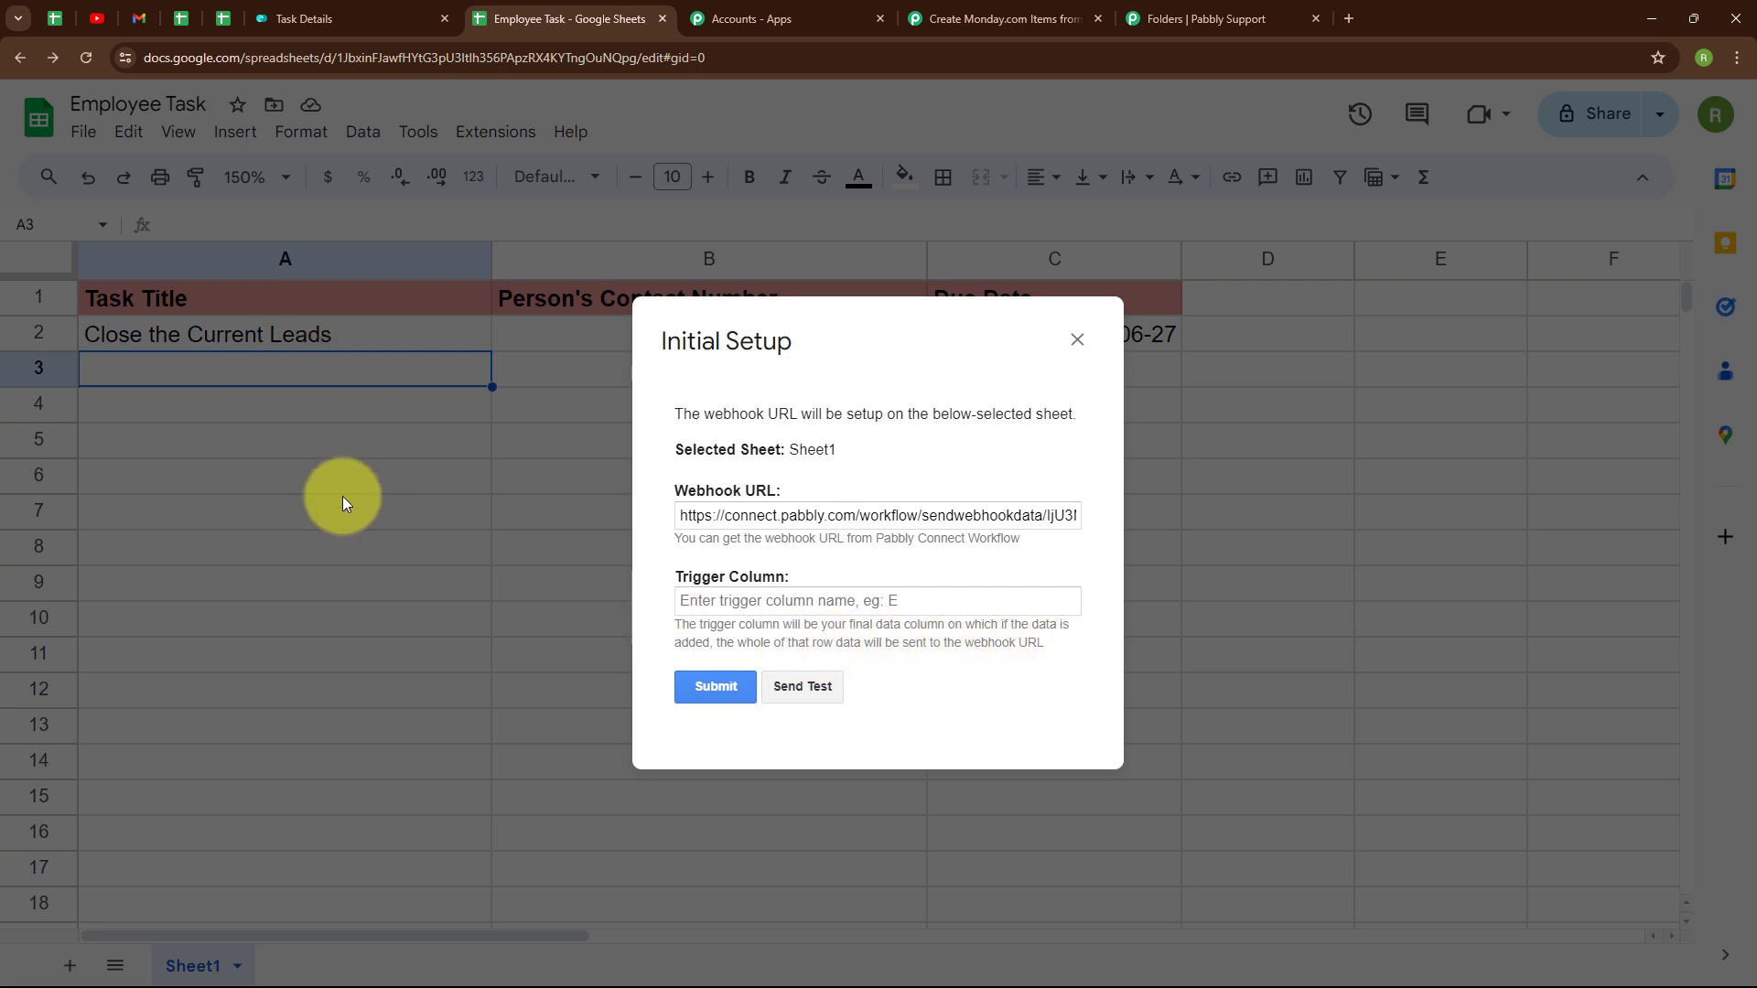
- Set the trigger column to C and submit the webhook setup
{"action": "left_click", "coordinate": [770, 609]}
{"action": "type", "text": "C"}
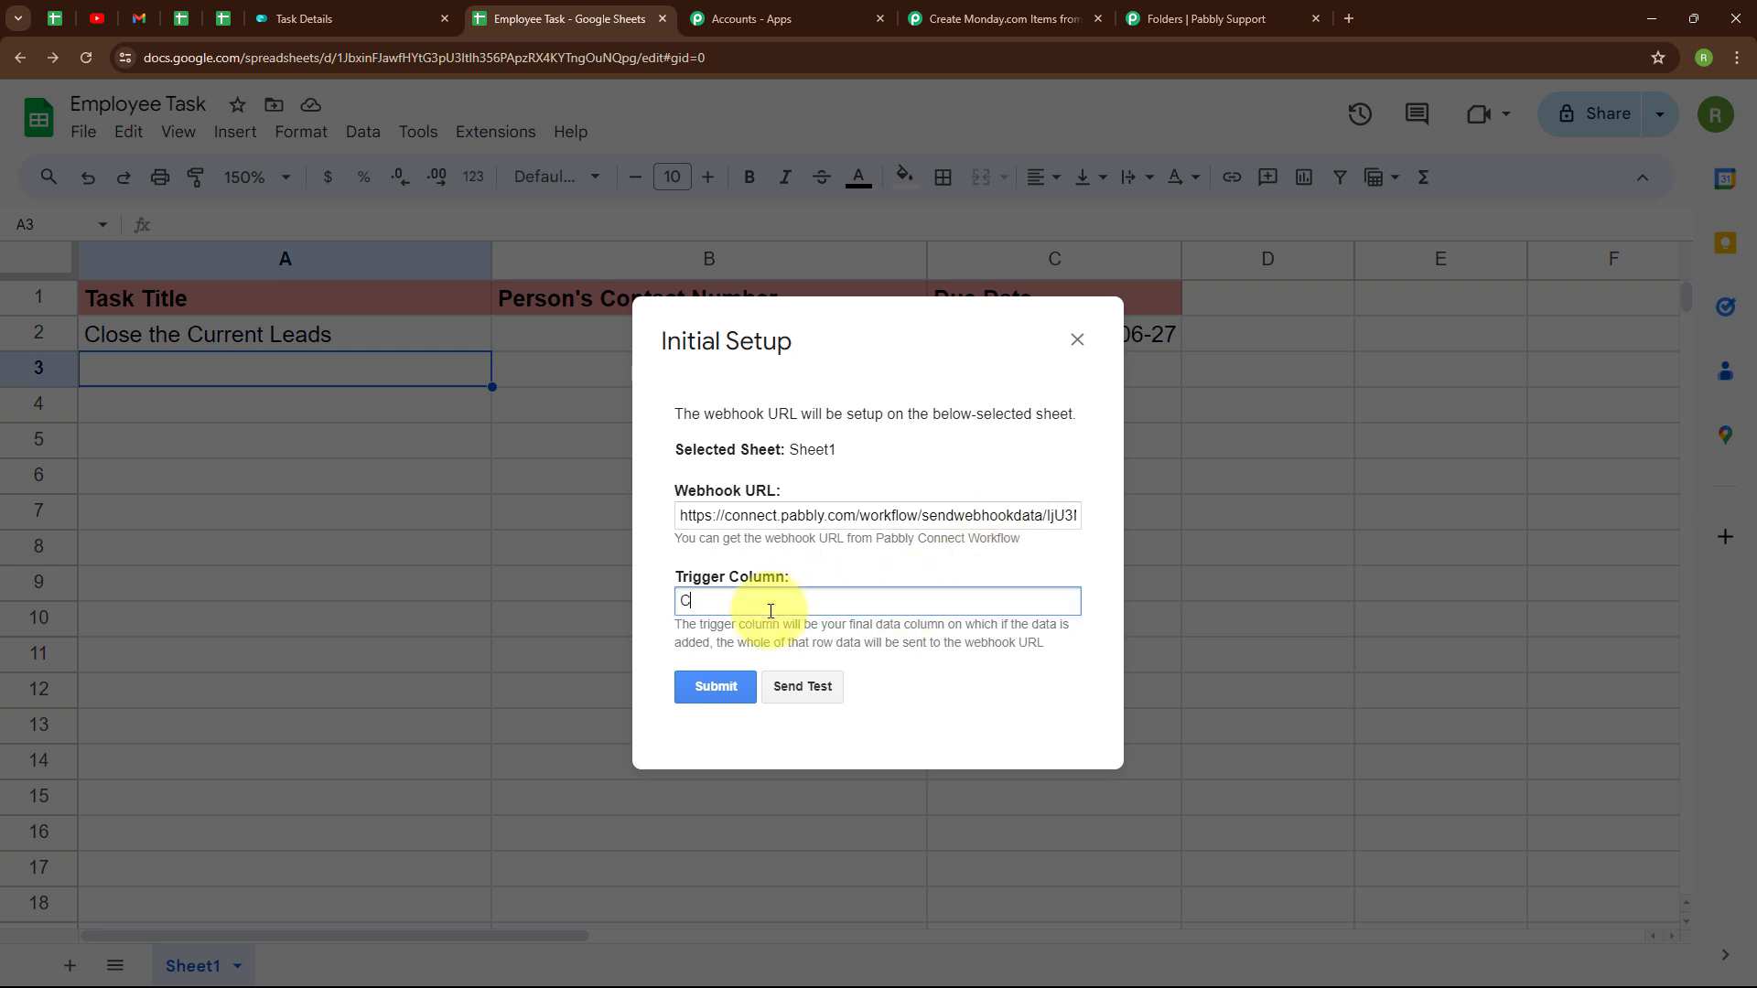
{"action": "left_click", "coordinate": [1011, 684]}
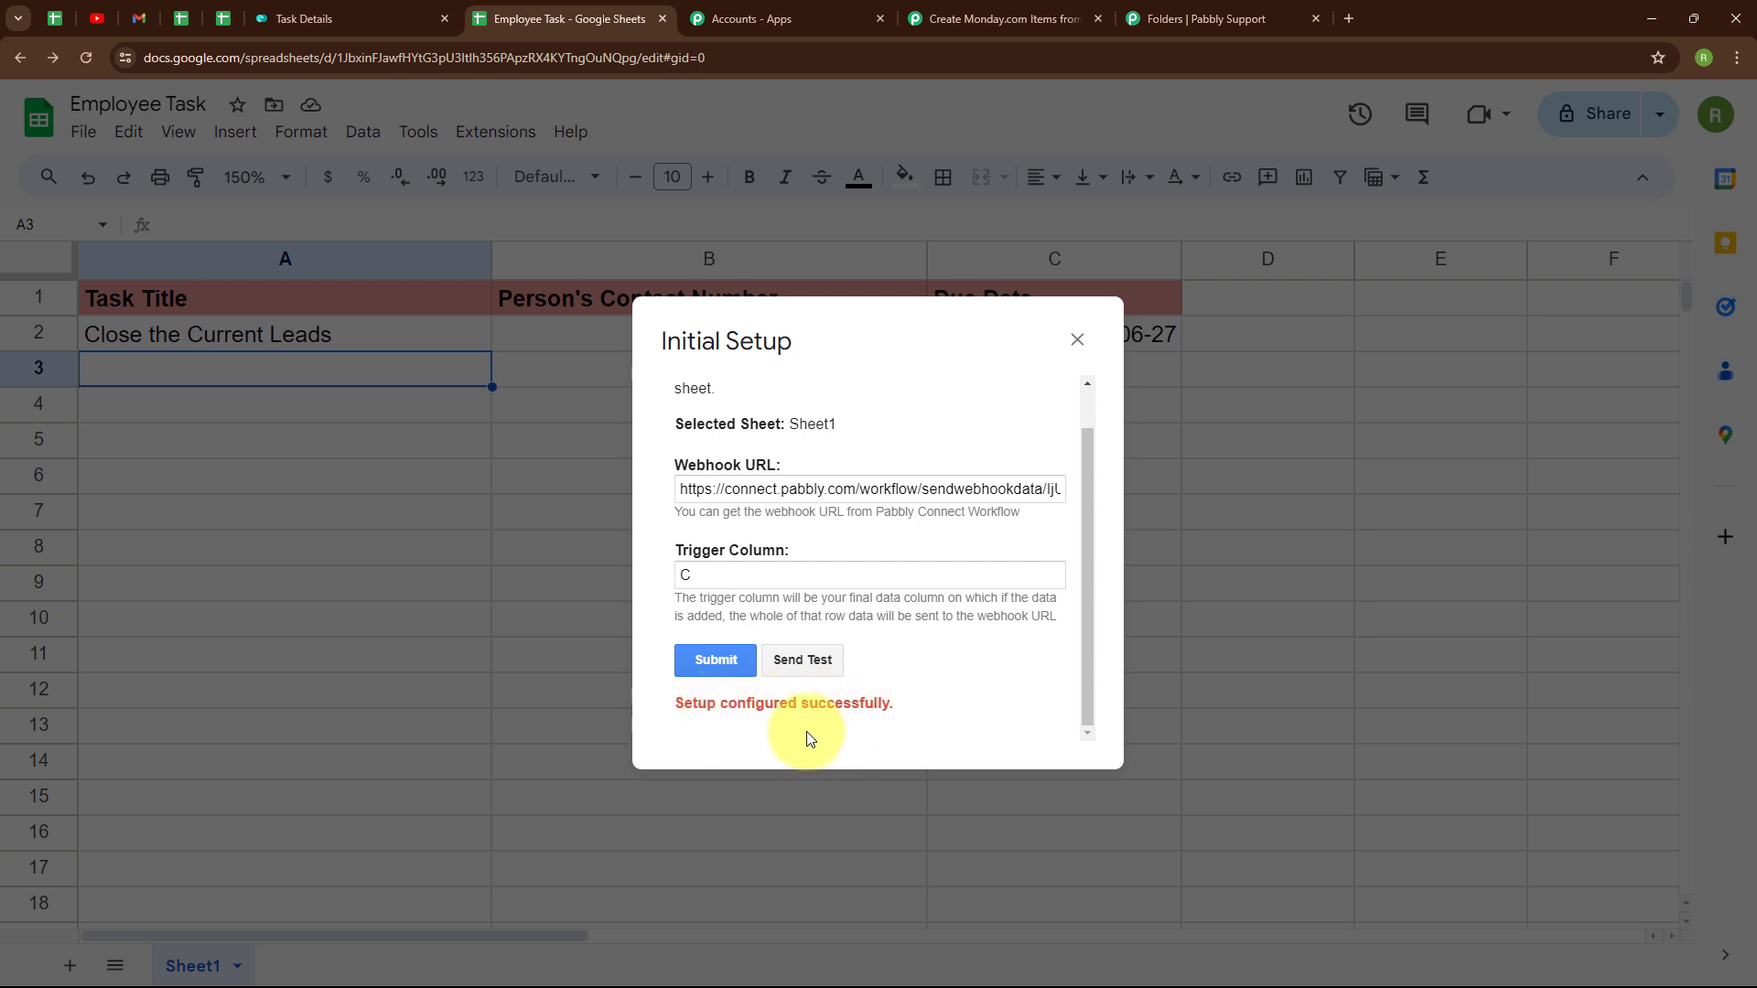
- Send row 2 as test data, then close the setup dialog
{"action": "left_click", "coordinate": [821, 668]}
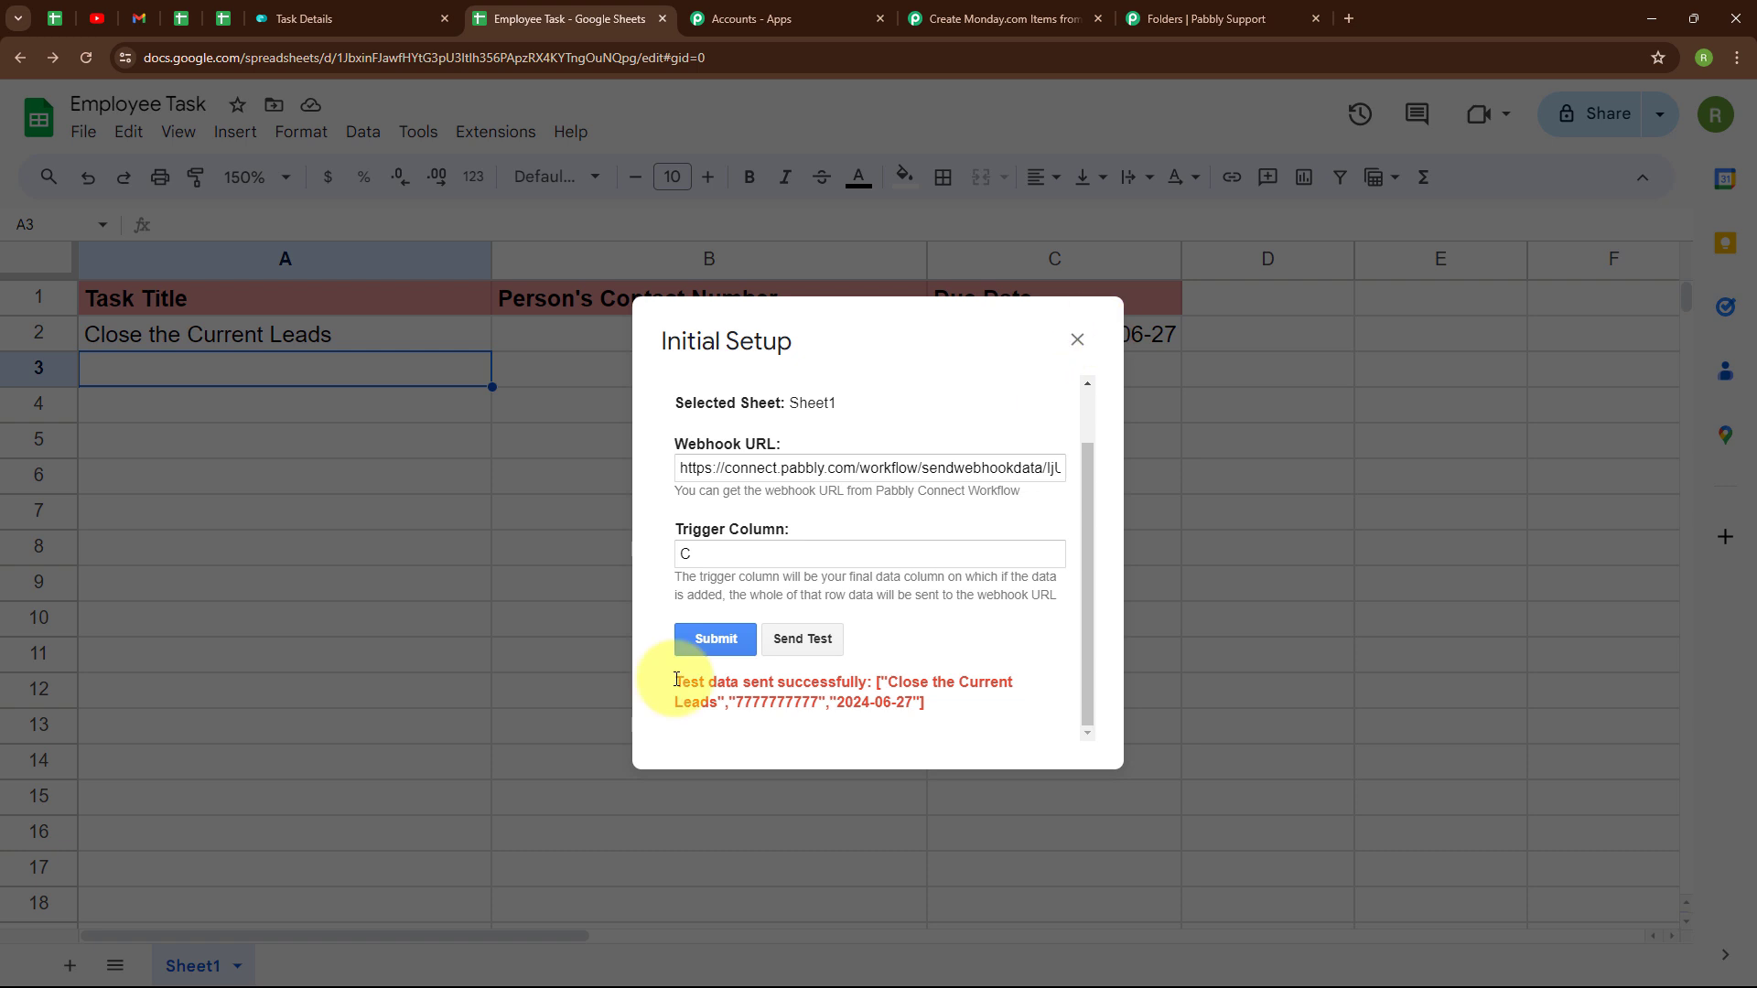
{"action": "left_click_drag", "start_coordinate": [677, 680], "coordinate": [879, 682]}
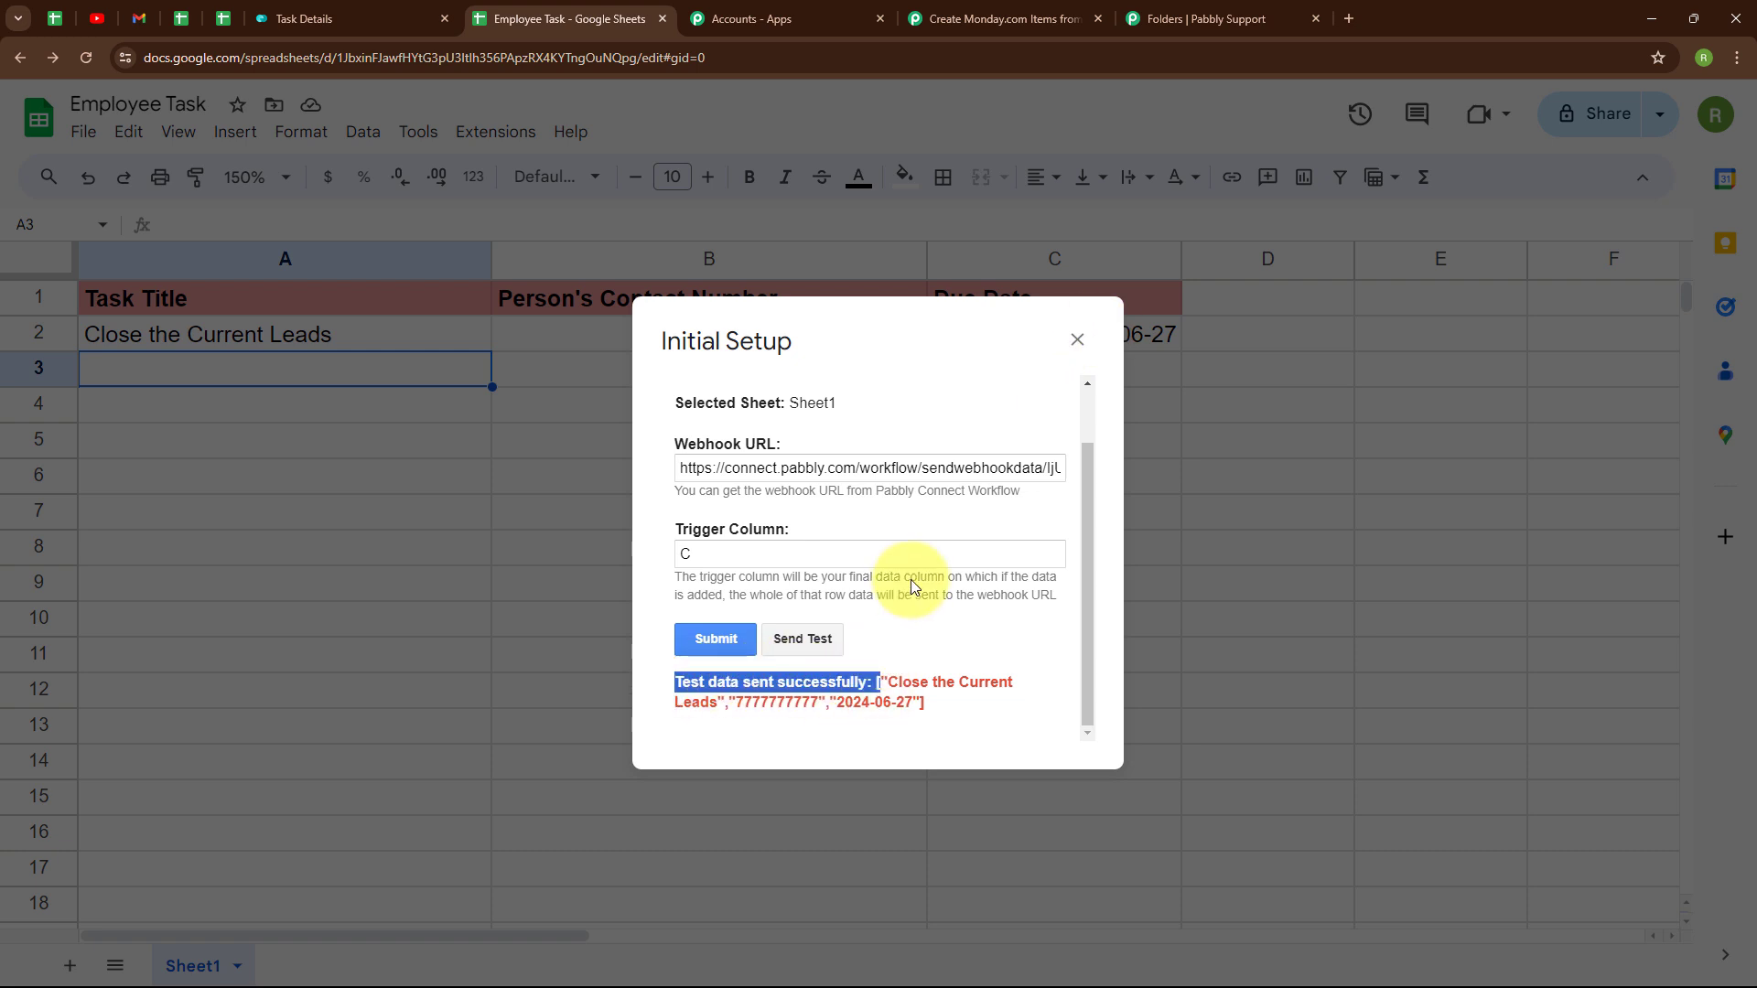
{"action": "left_click", "coordinate": [1076, 342]}
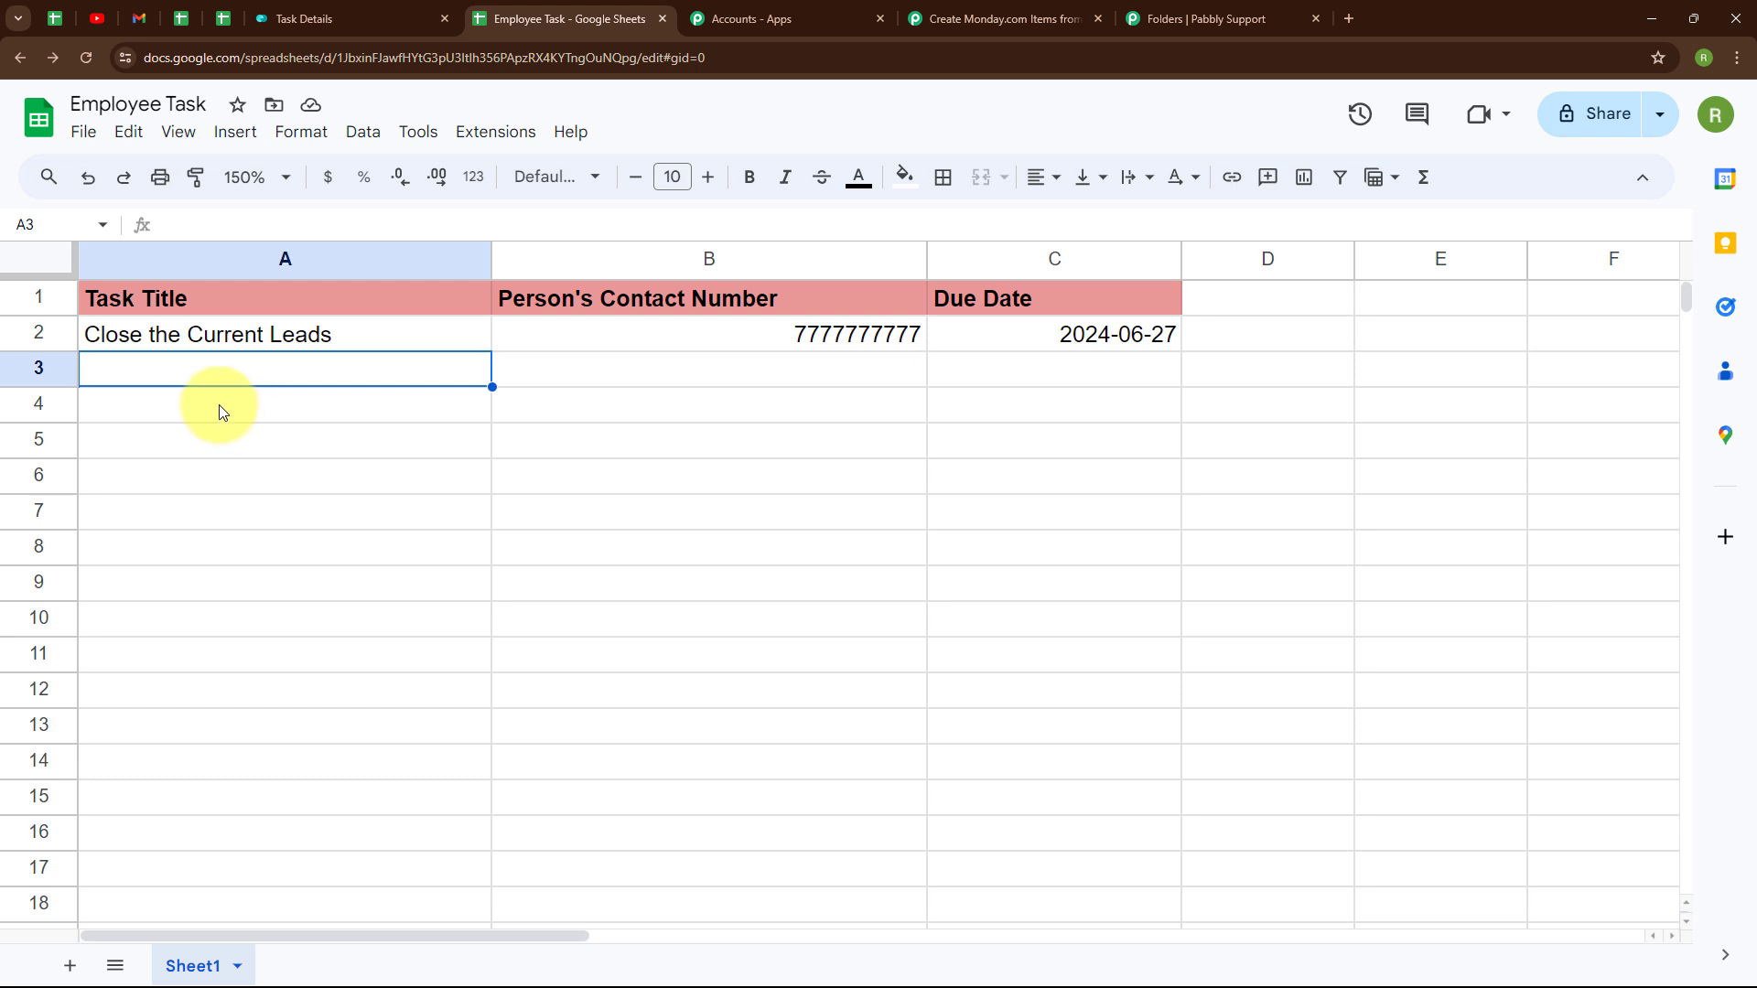
- Turn on Send On Event in Pabbly Connect Webhooks and verify its checkmark
{"action": "left_click", "coordinate": [508, 133]}
{"action": "mouse_move", "coordinate": [541, 407]}
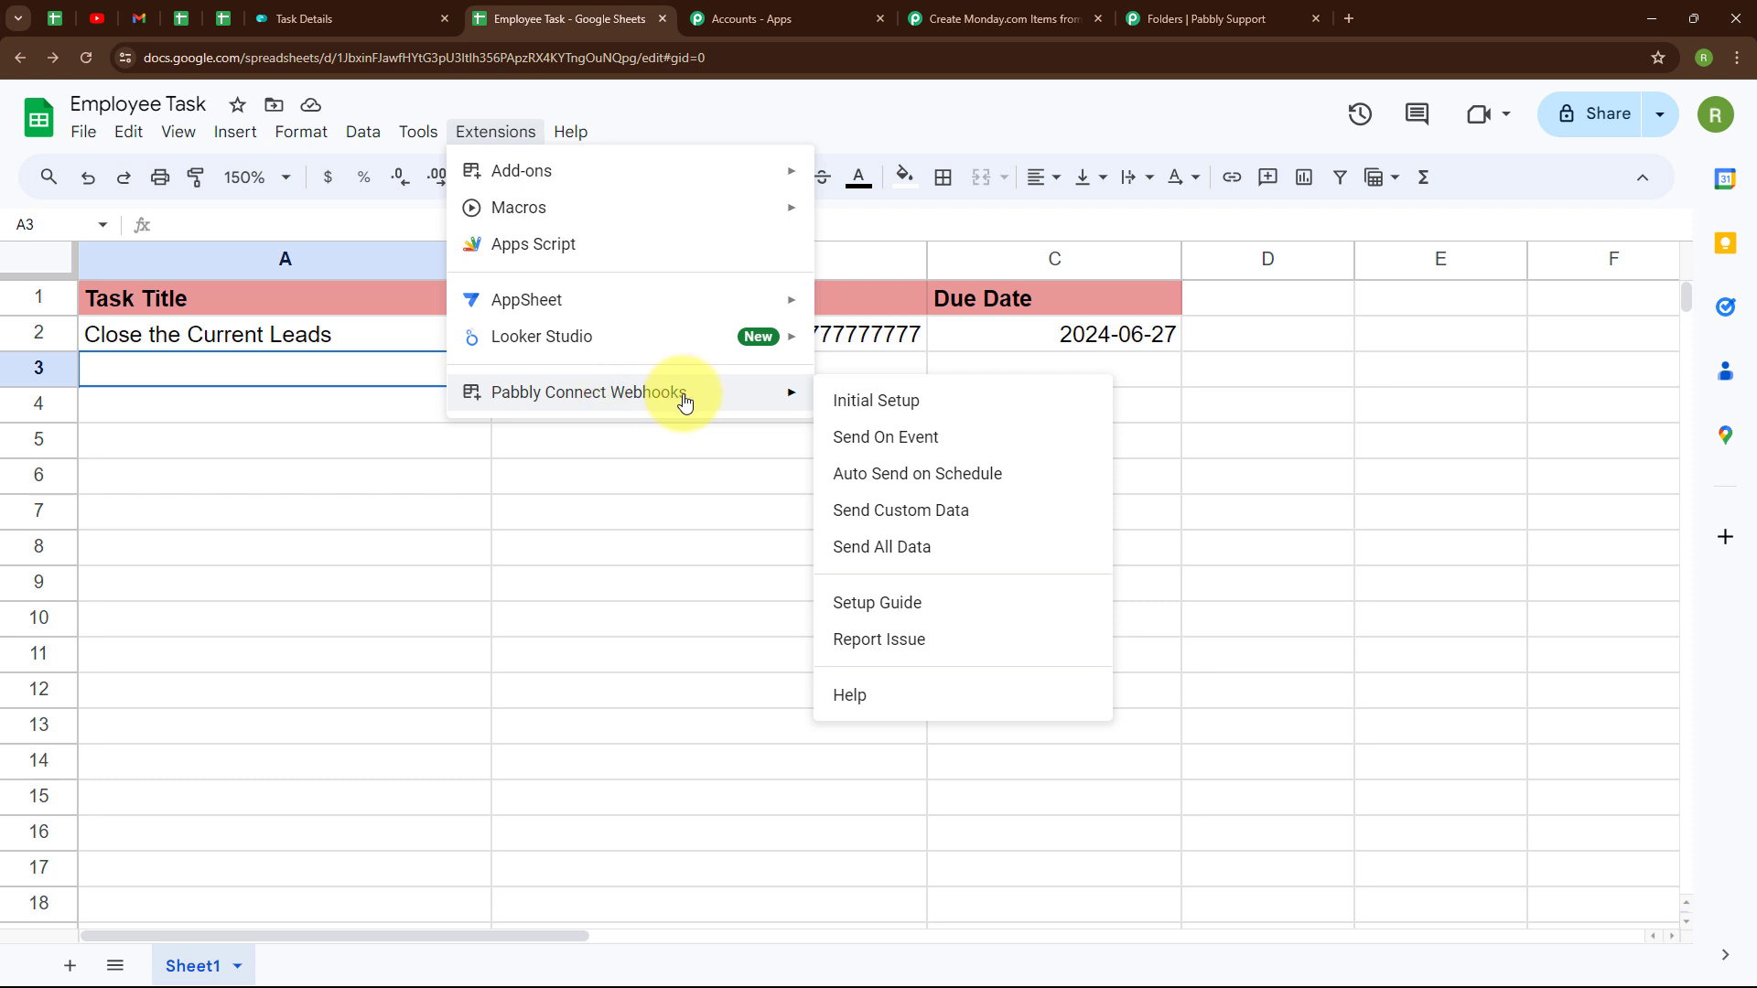
{"action": "left_click", "coordinate": [909, 451]}
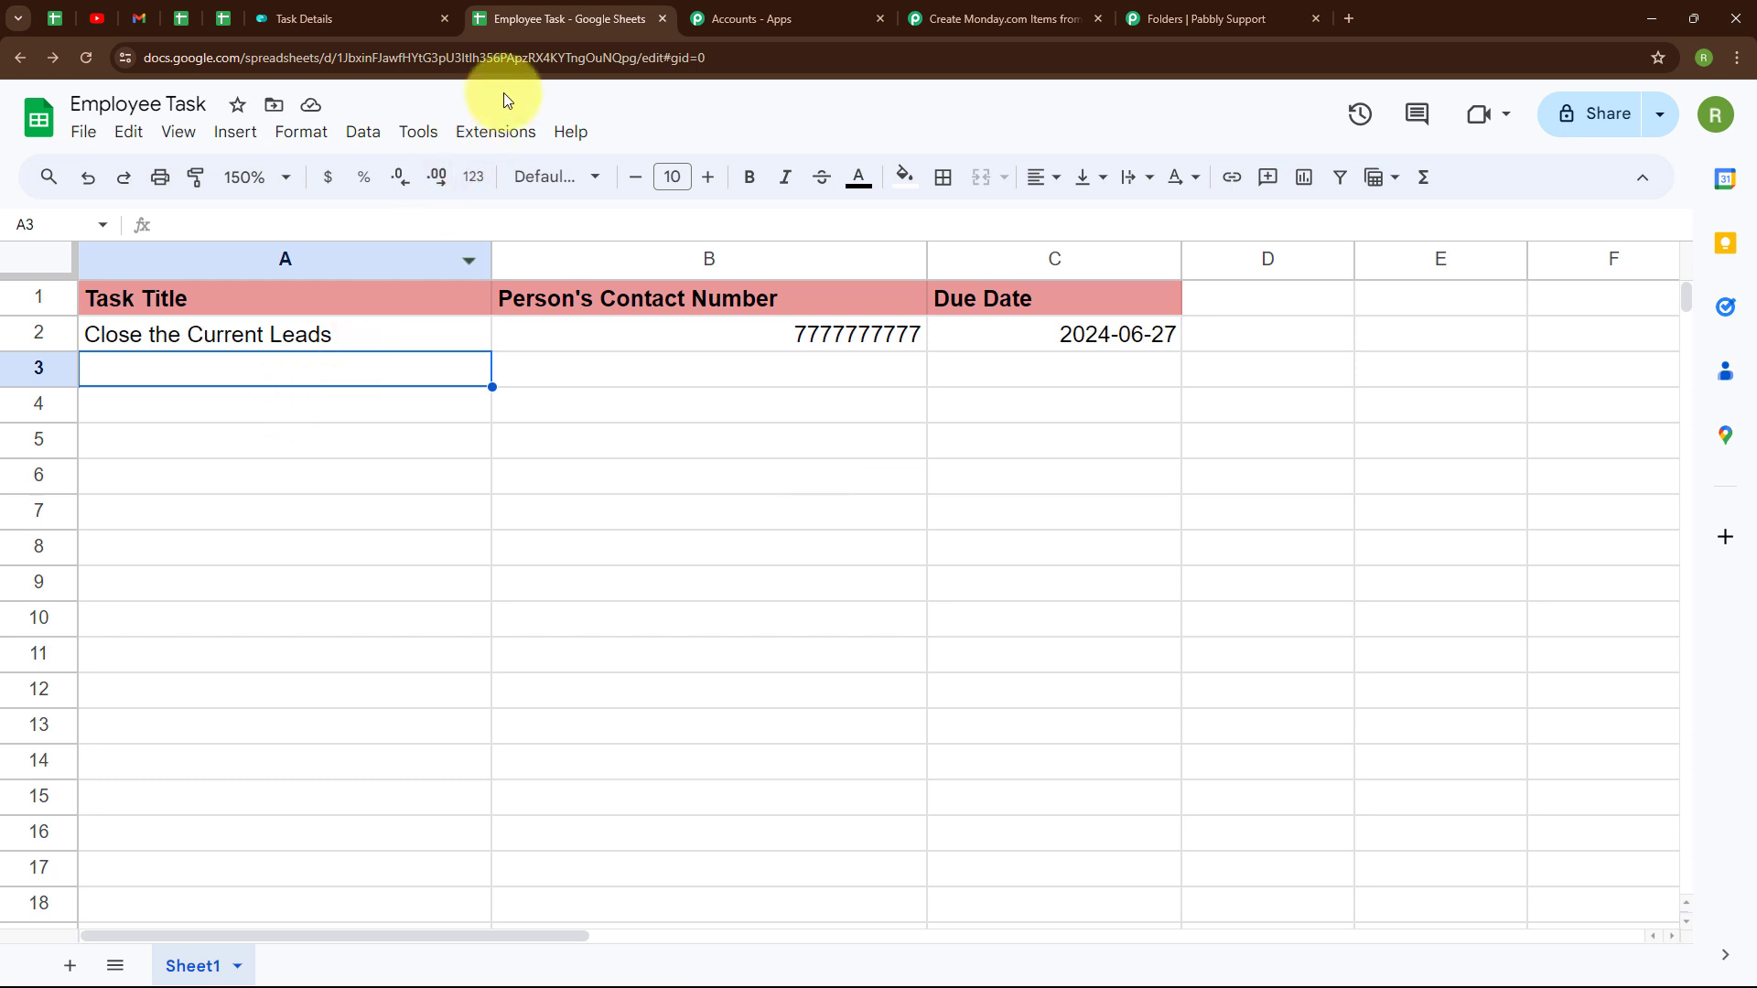
{"action": "left_click", "coordinate": [499, 131]}
{"action": "mouse_move", "coordinate": [563, 395]}
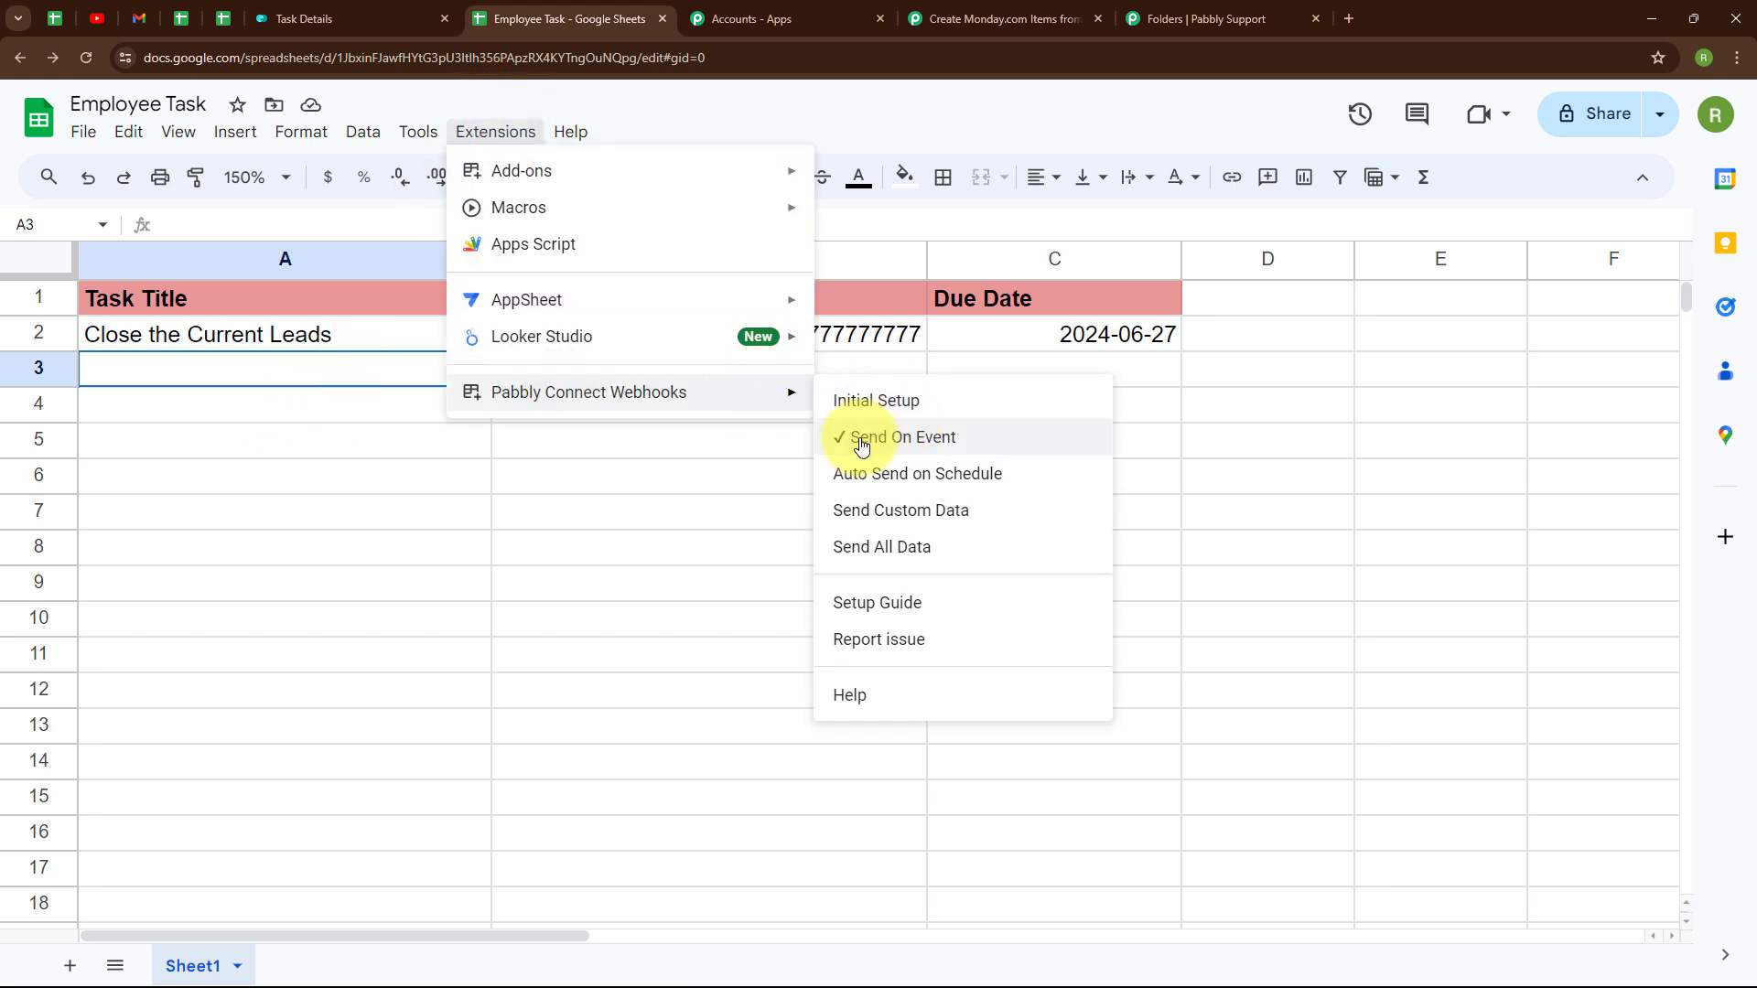
{"action": "left_click", "coordinate": [213, 365]}
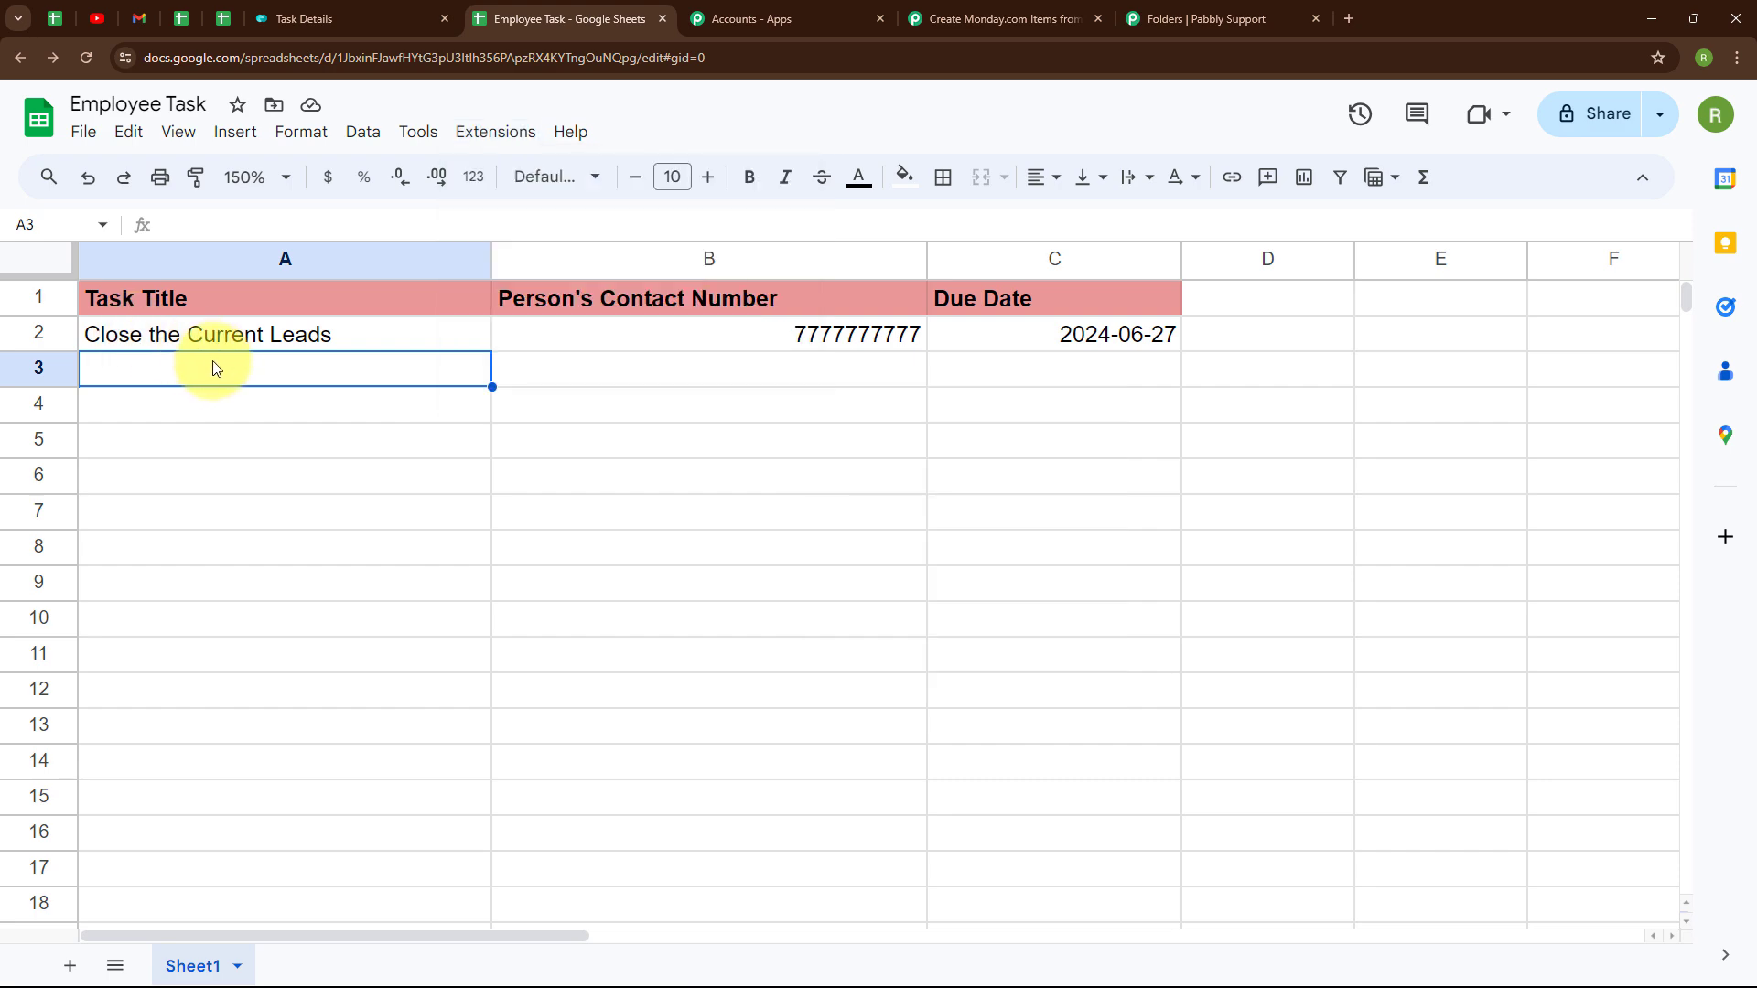
- Review row 2's task data in the trigger response, then collapse the Google Sheets trigger
{"action": "left_click", "coordinate": [942, 15]}
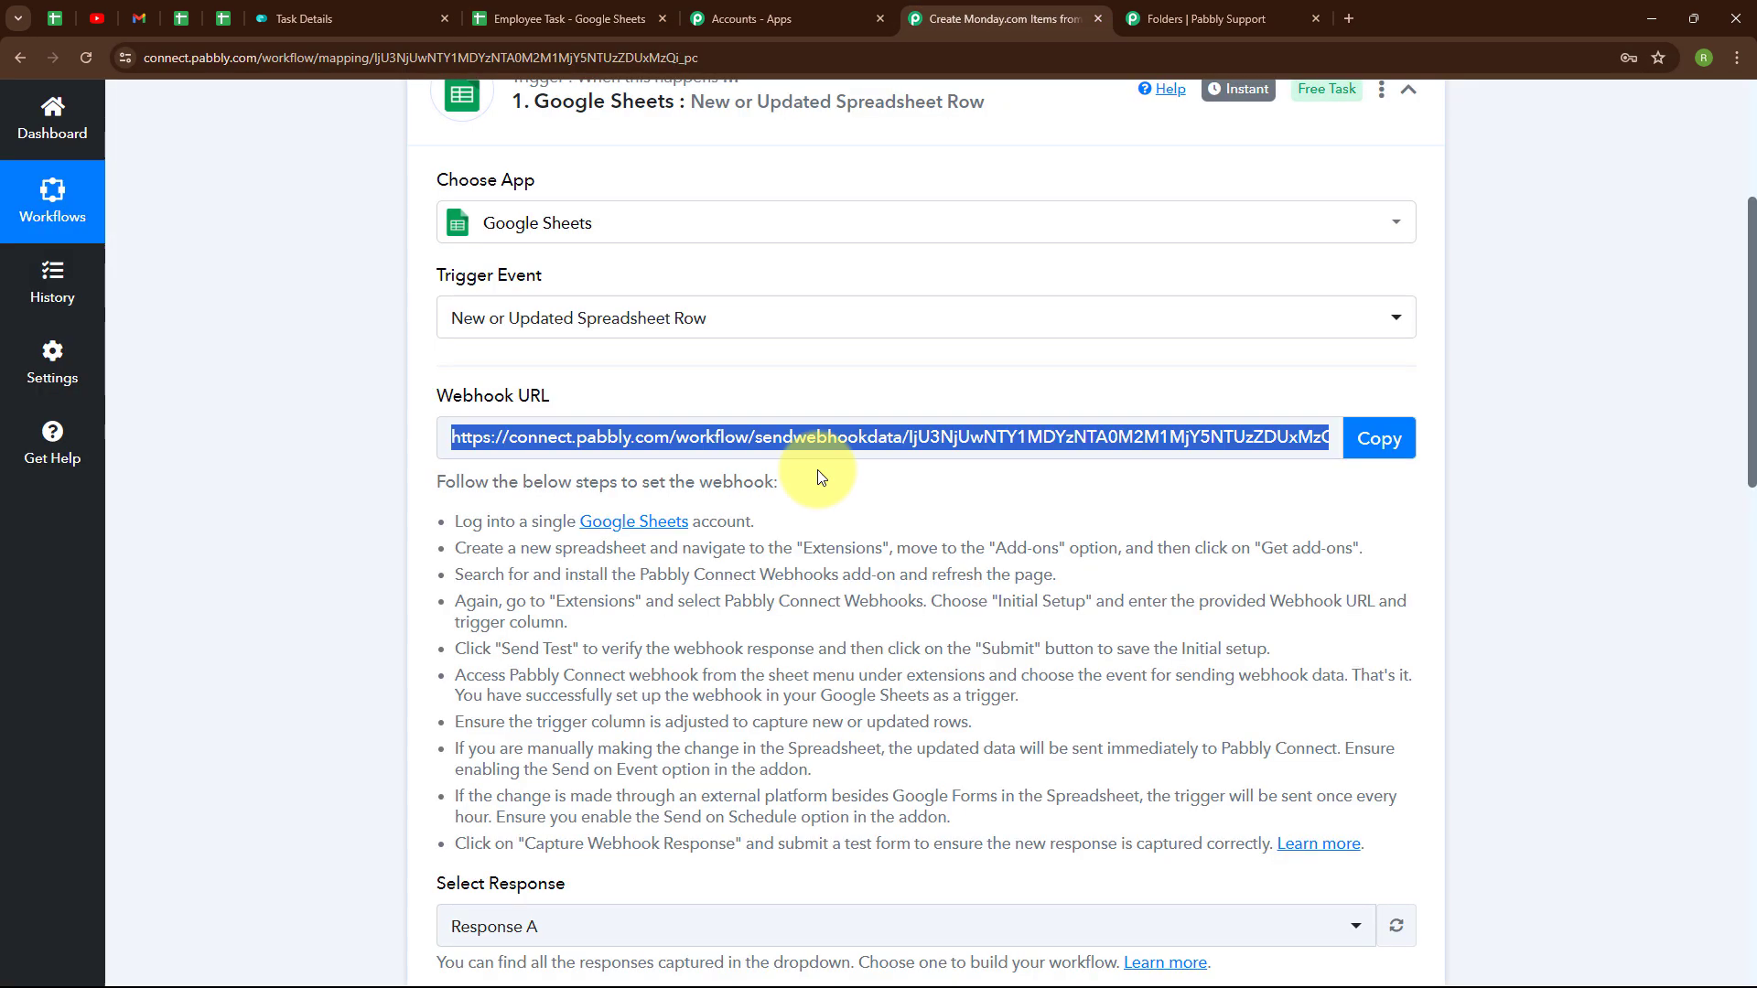
{"action": "scroll", "coordinate": [820, 474], "scroll_direction": "down", "scroll_amount": 5}
{"action": "scroll", "coordinate": [953, 437], "scroll_direction": "down", "scroll_amount": 4}
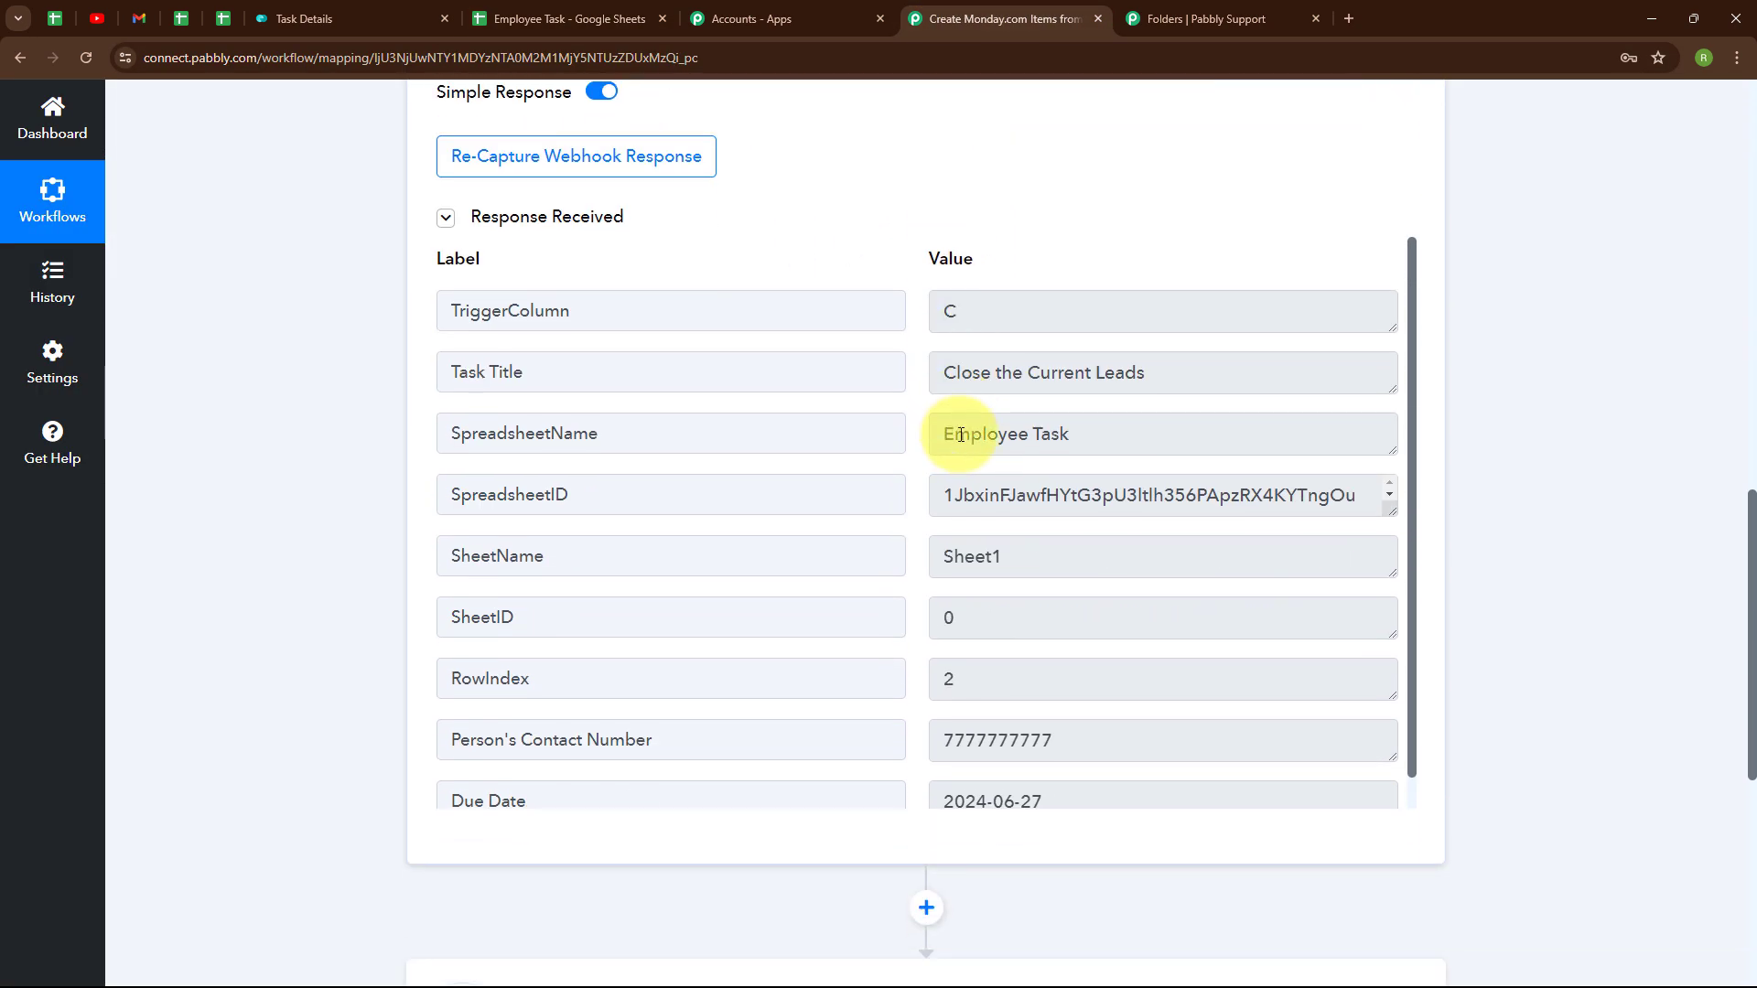
{"action": "scroll", "coordinate": [996, 392], "scroll_direction": "down", "scroll_amount": 1}
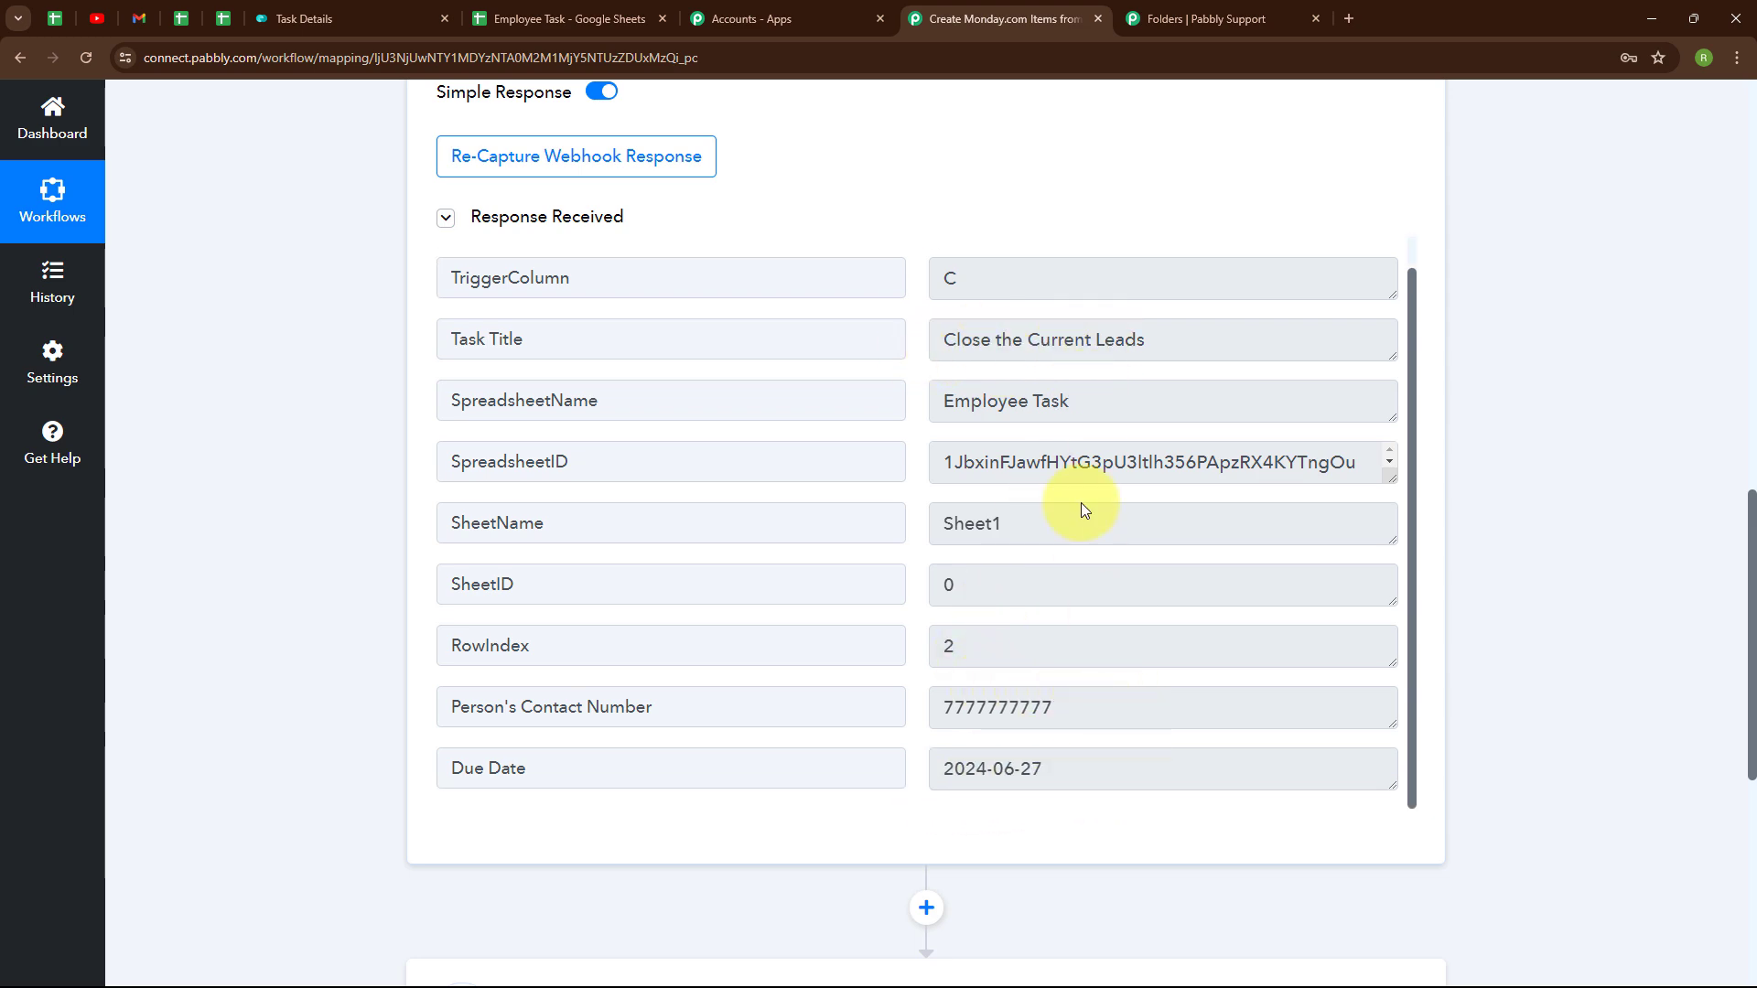
{"action": "scroll", "coordinate": [1330, 159], "scroll_direction": "up", "scroll_amount": 10}
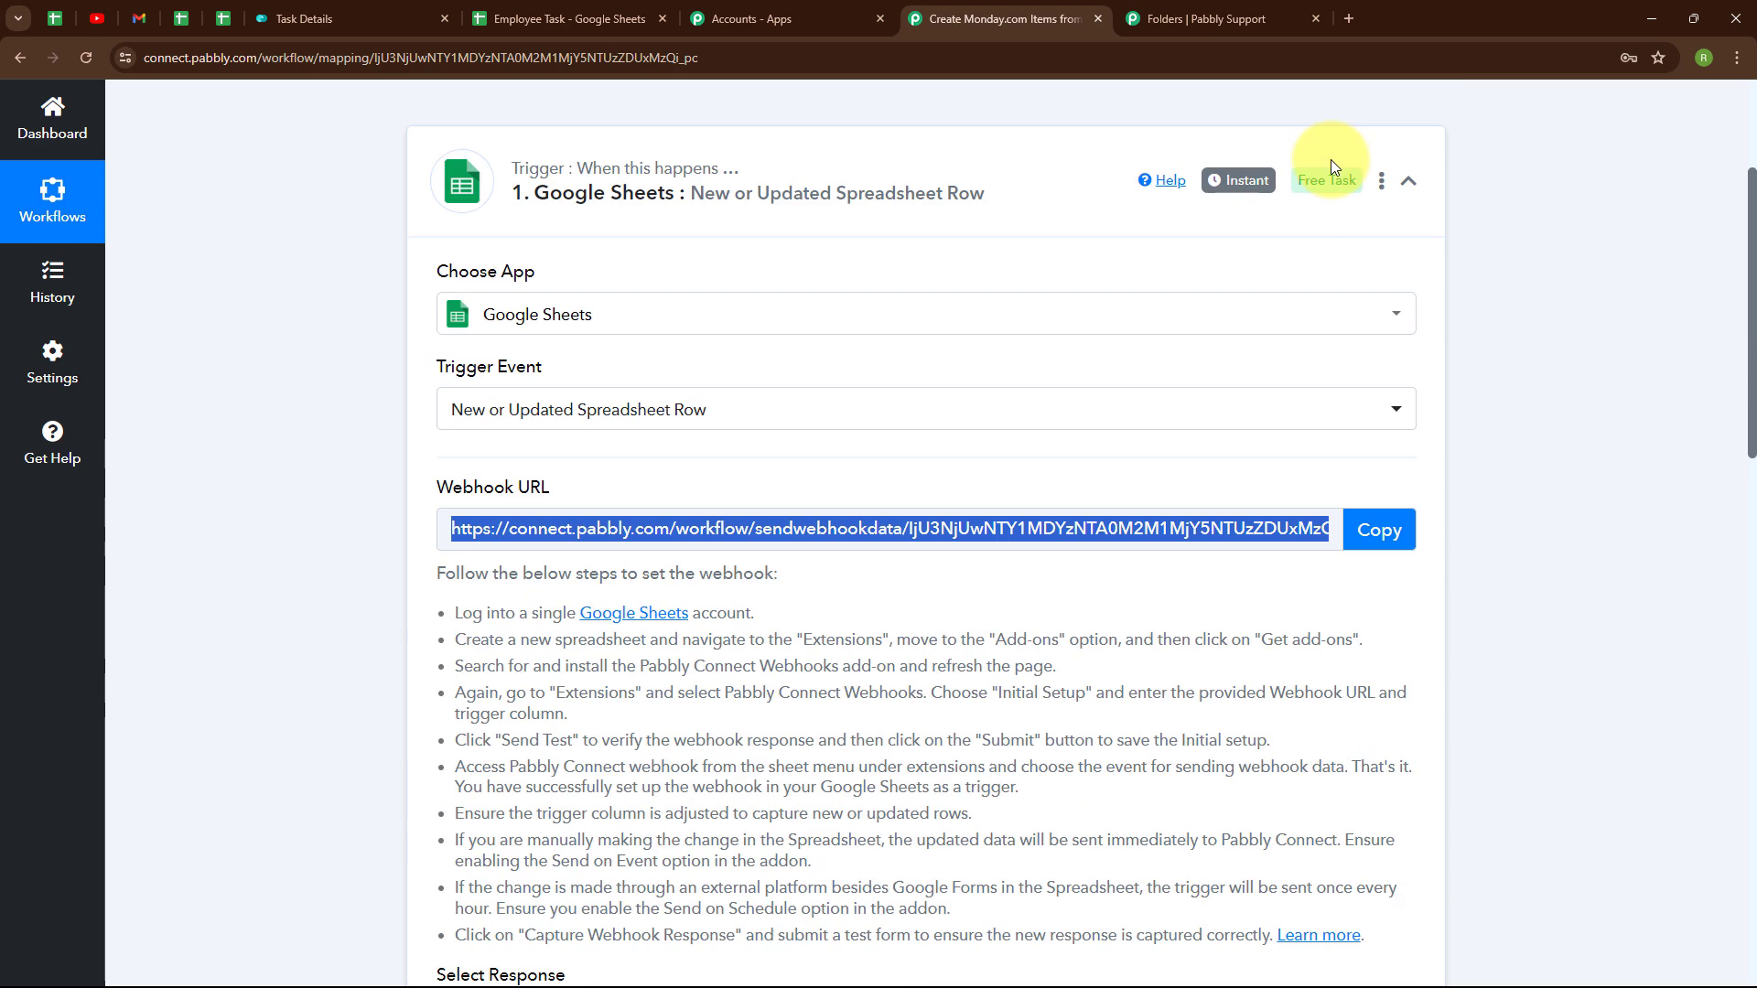
{"action": "left_click", "coordinate": [1408, 182]}
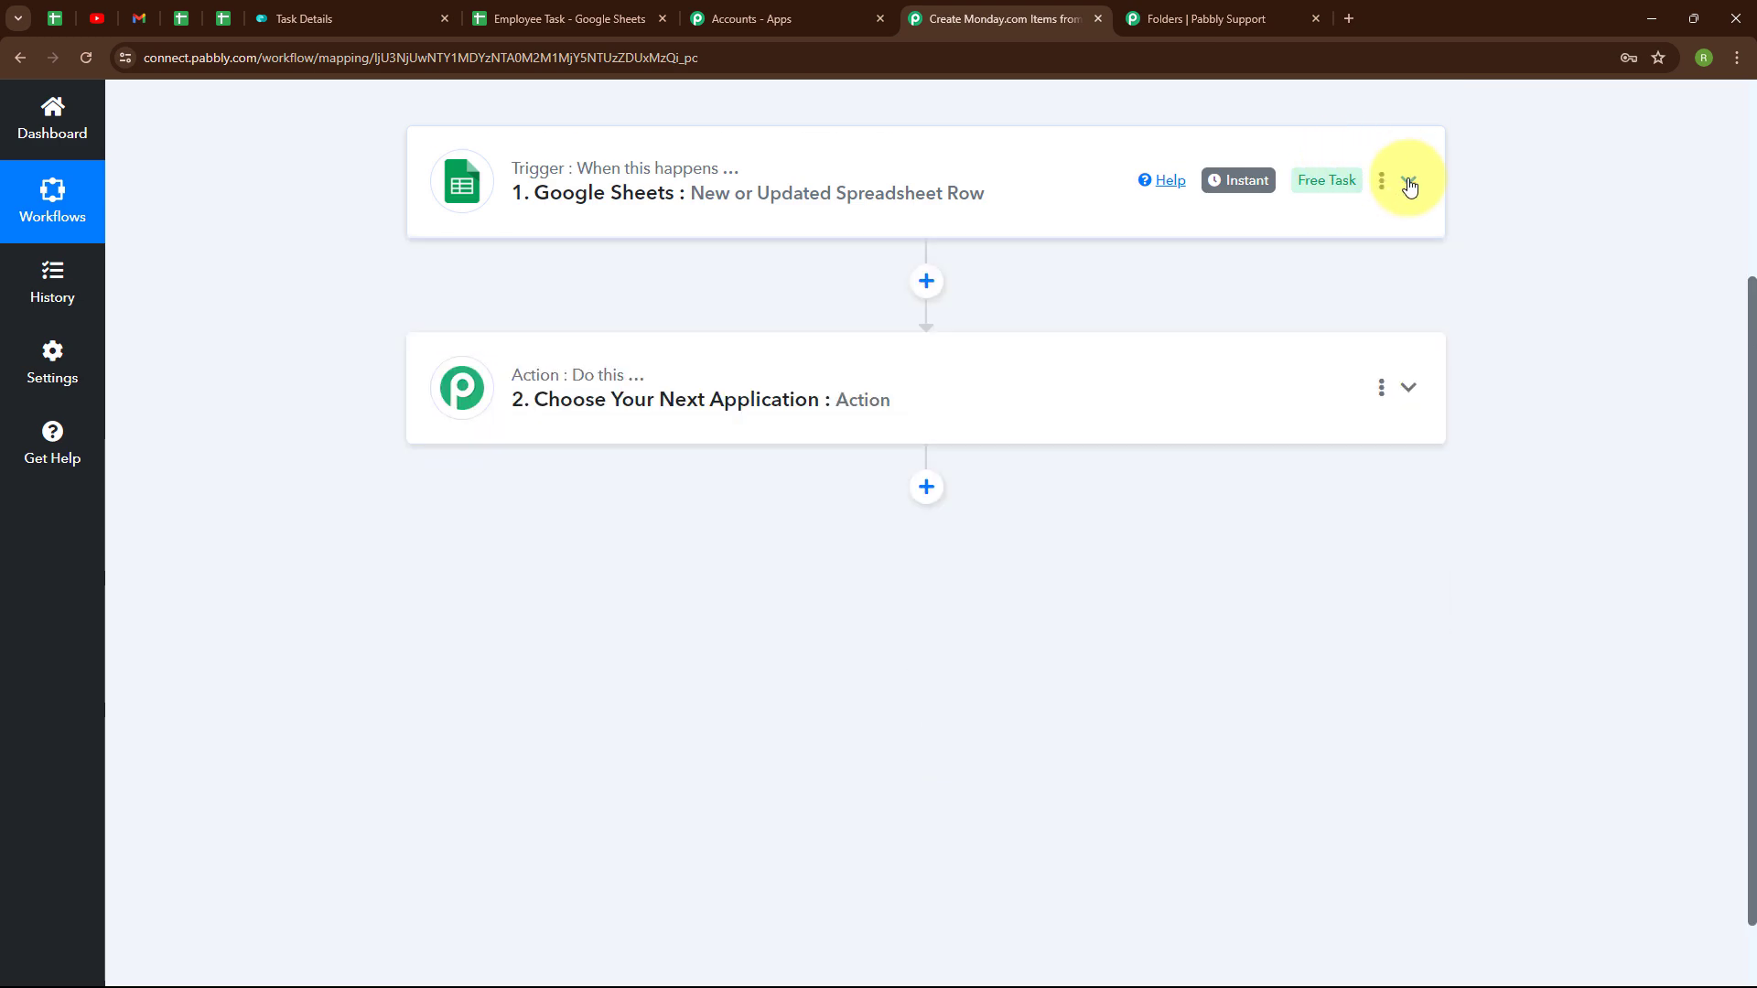
- Set the action step to Monday.com's Create Item event and begin connecting a Monday.com account
{"action": "left_click", "coordinate": [774, 400]}
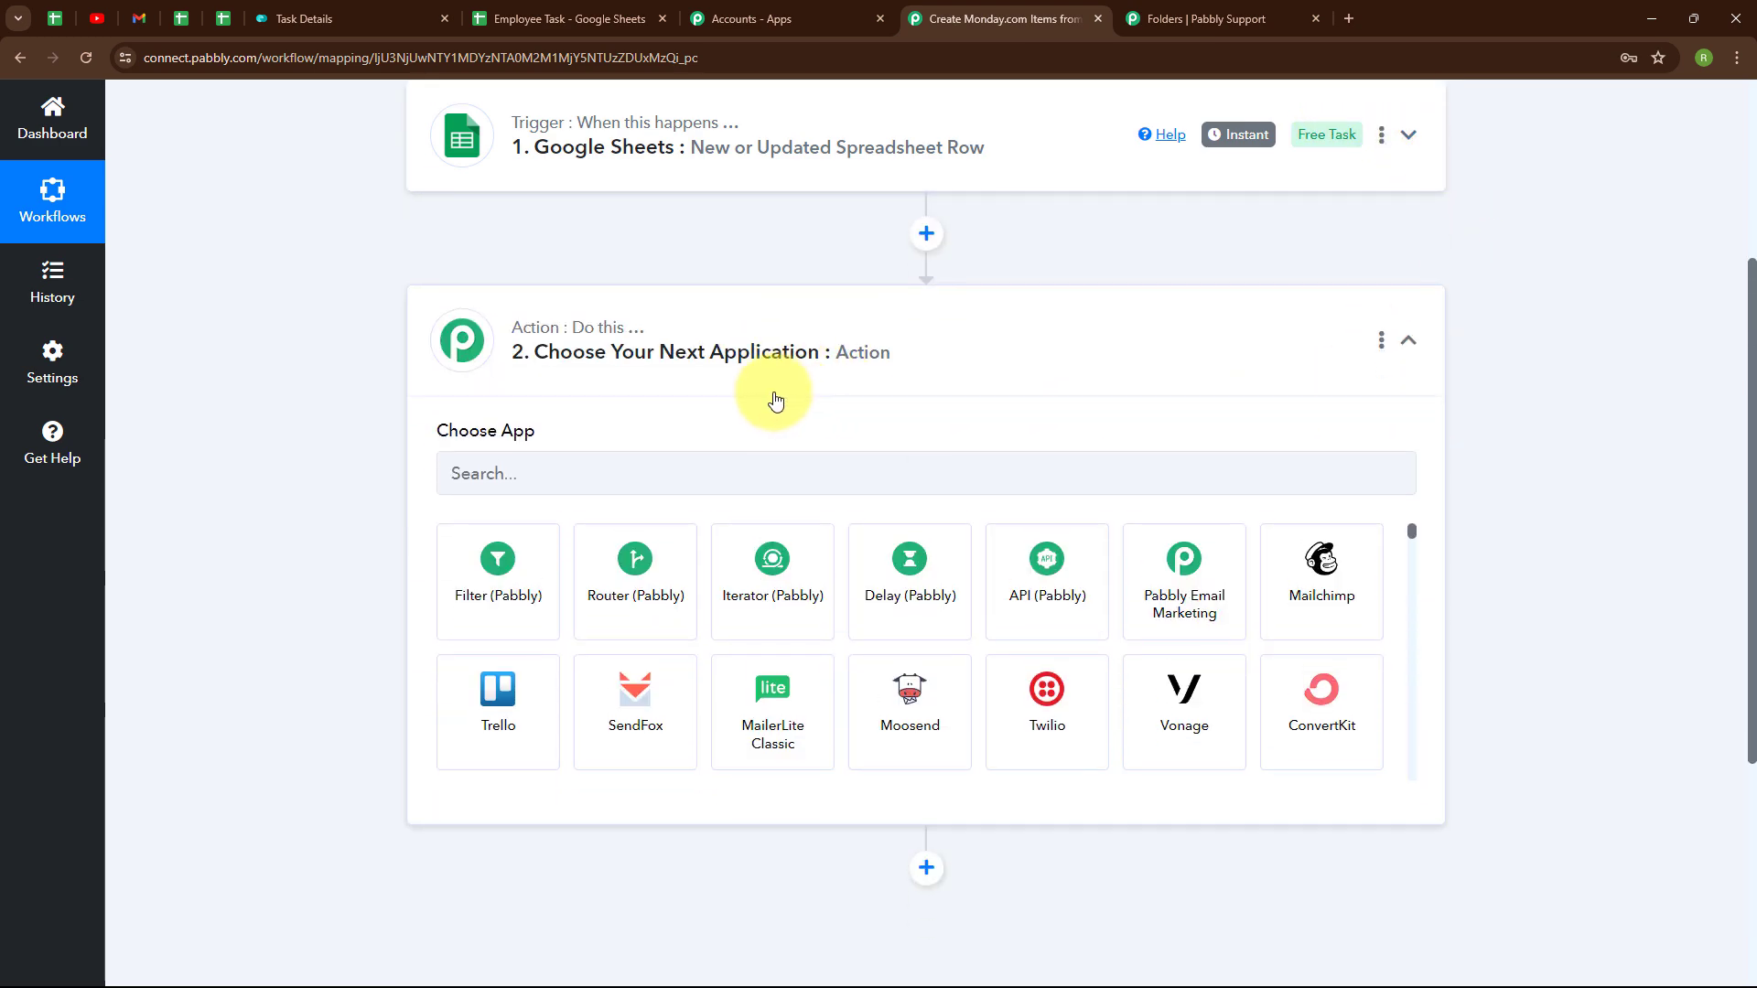
{"action": "left_click", "coordinate": [538, 466]}
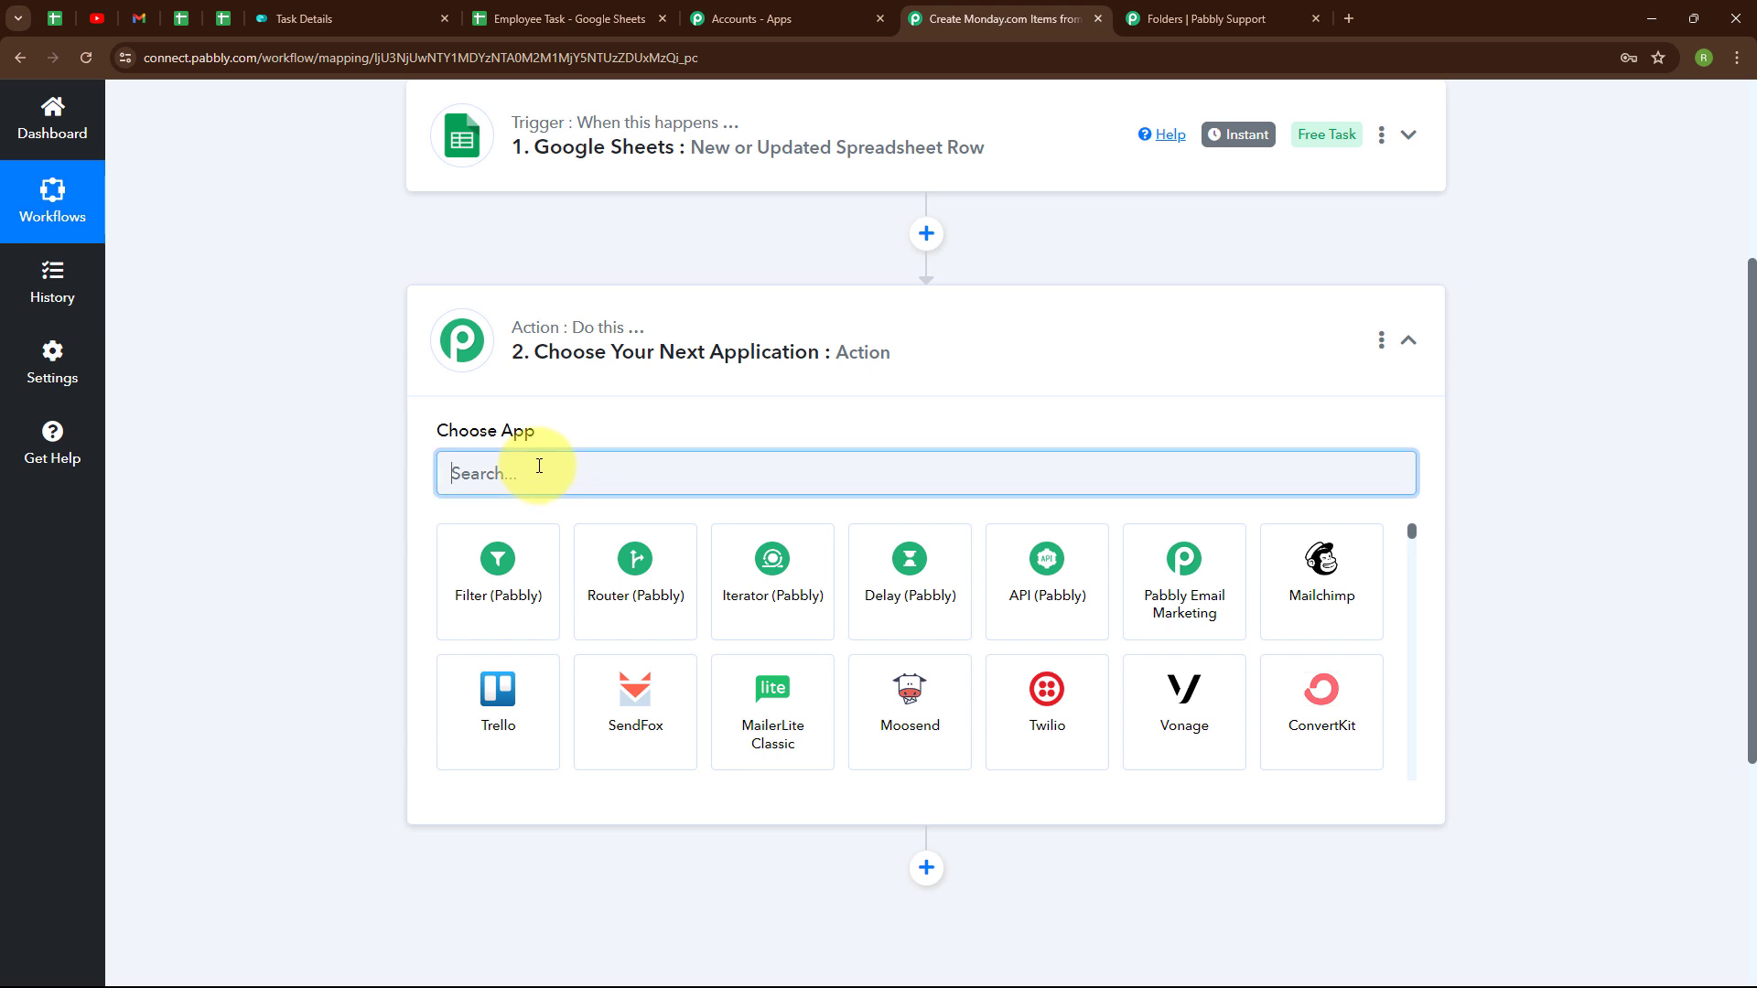
{"action": "type", "text": "mon"}
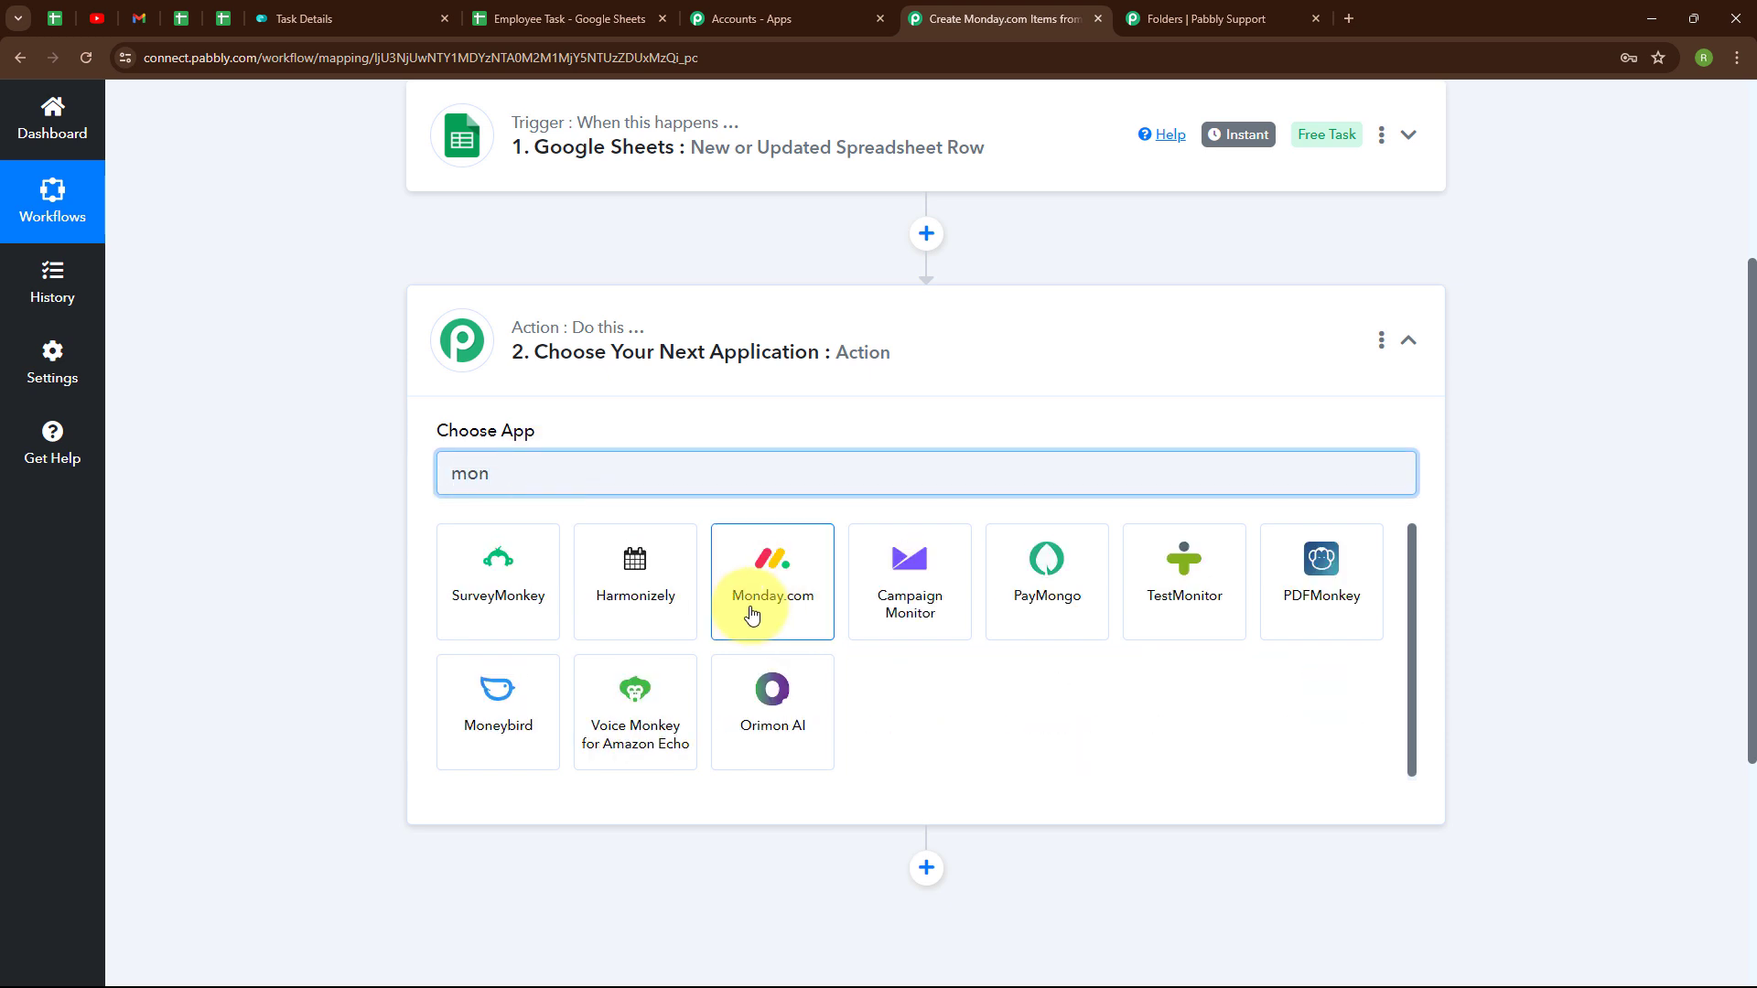
{"action": "left_click", "coordinate": [760, 602]}
{"action": "left_click", "coordinate": [495, 576]}
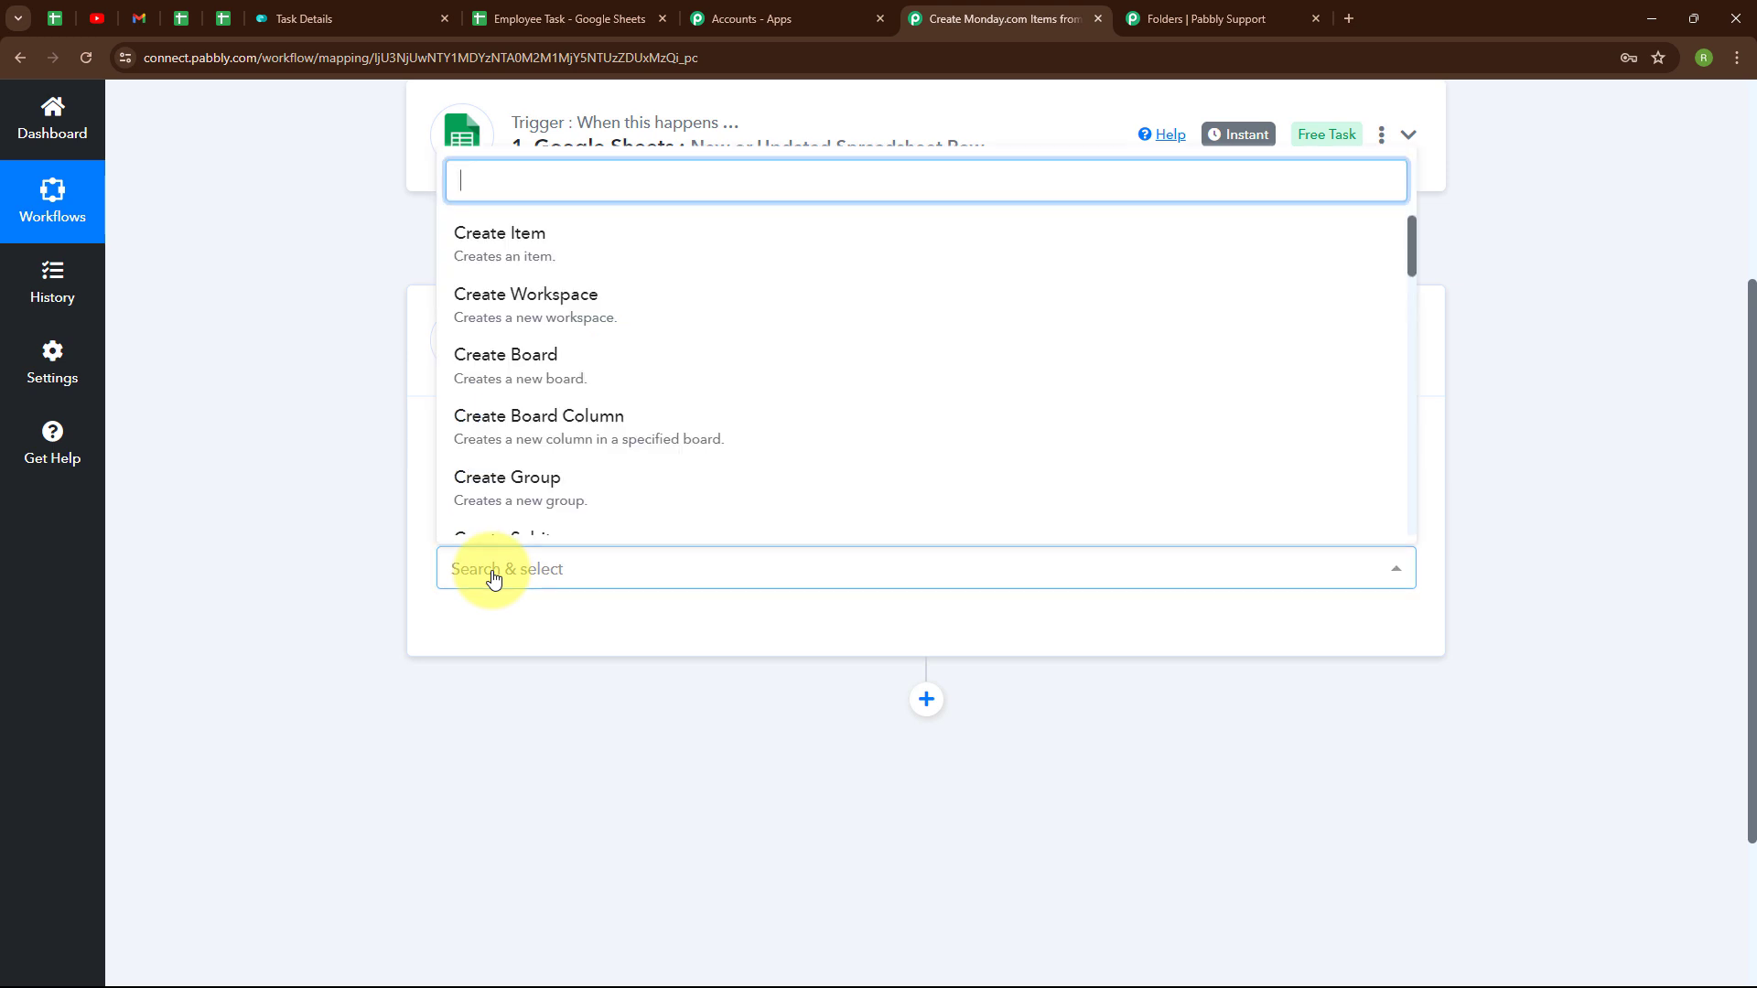
{"action": "left_click", "coordinate": [511, 254]}
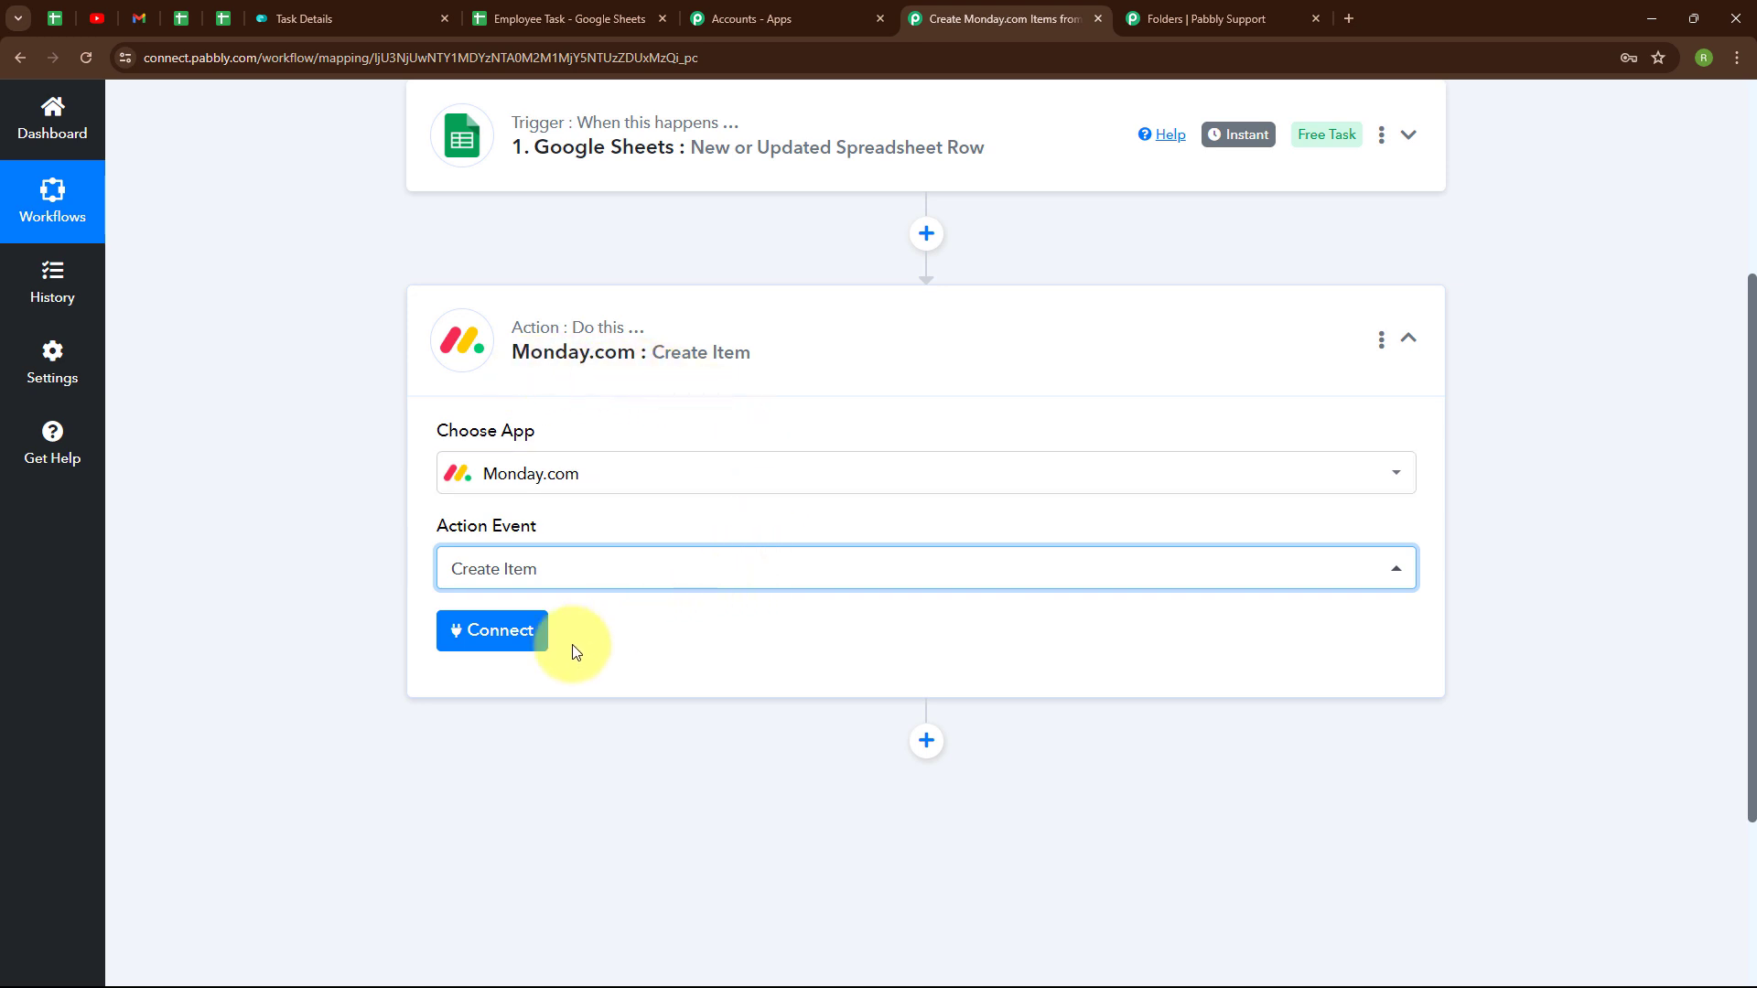
{"action": "left_click", "coordinate": [503, 651]}
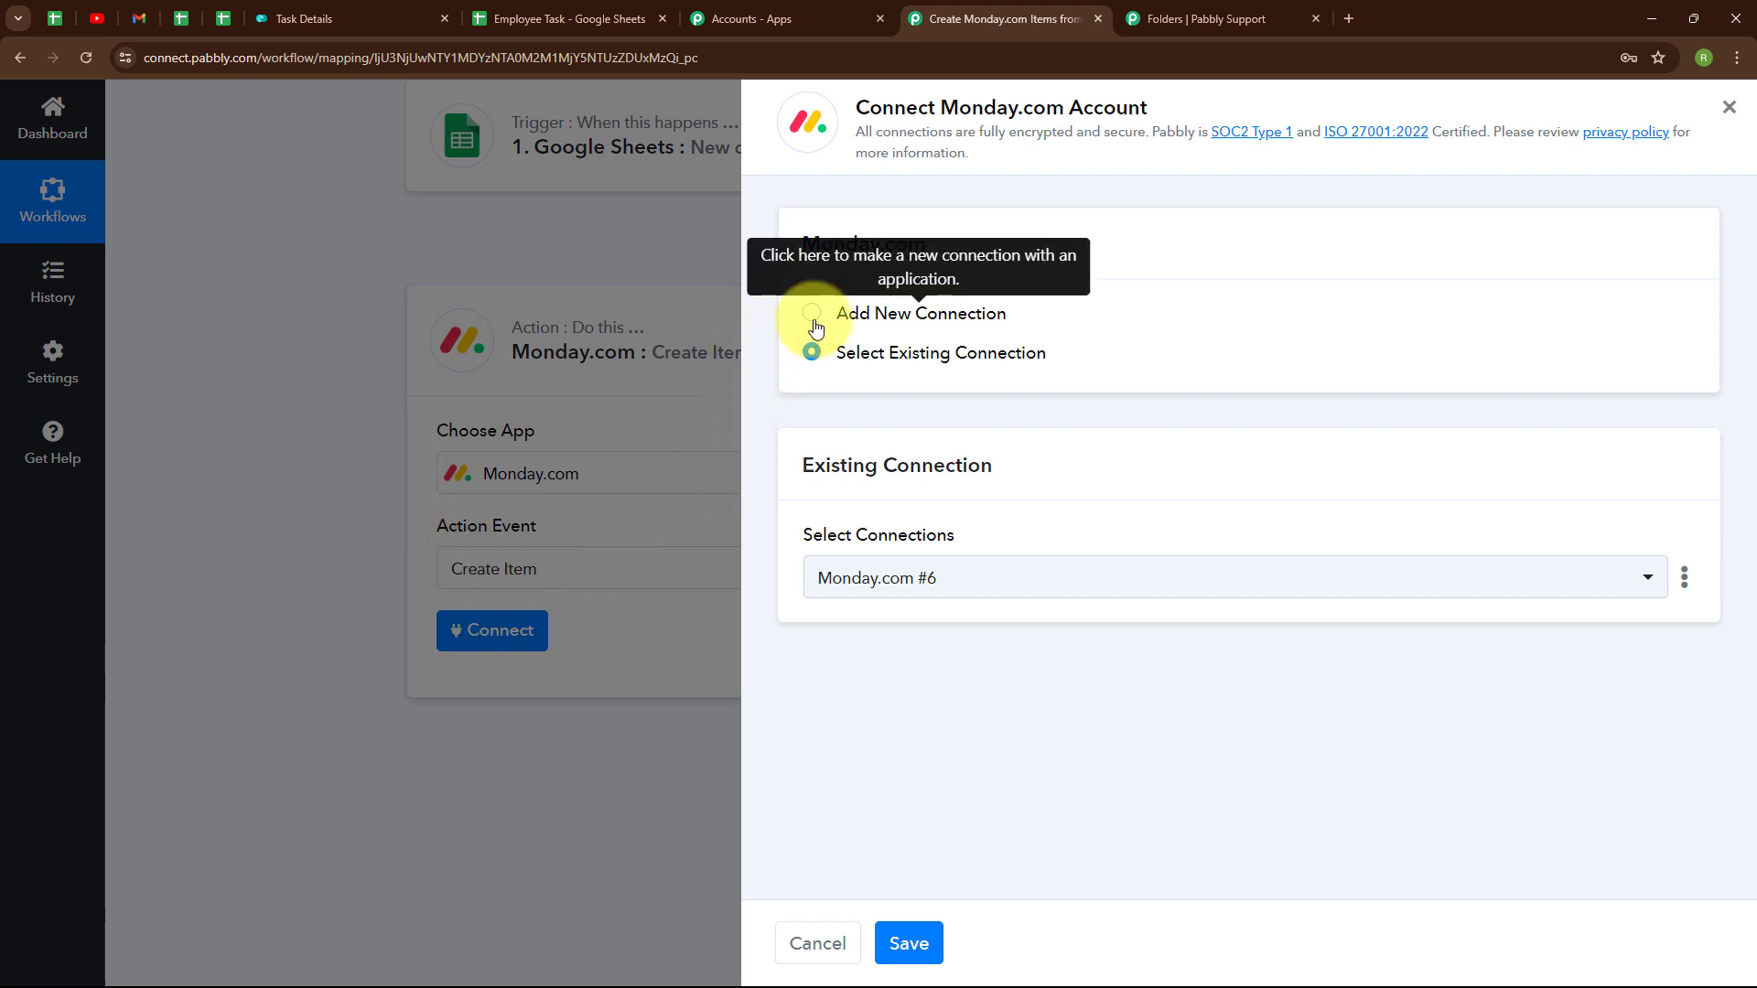
- Choose Add New Connection (Monday.com #7) and review the instructions for finding the API token
{"action": "left_click", "coordinate": [812, 317]}
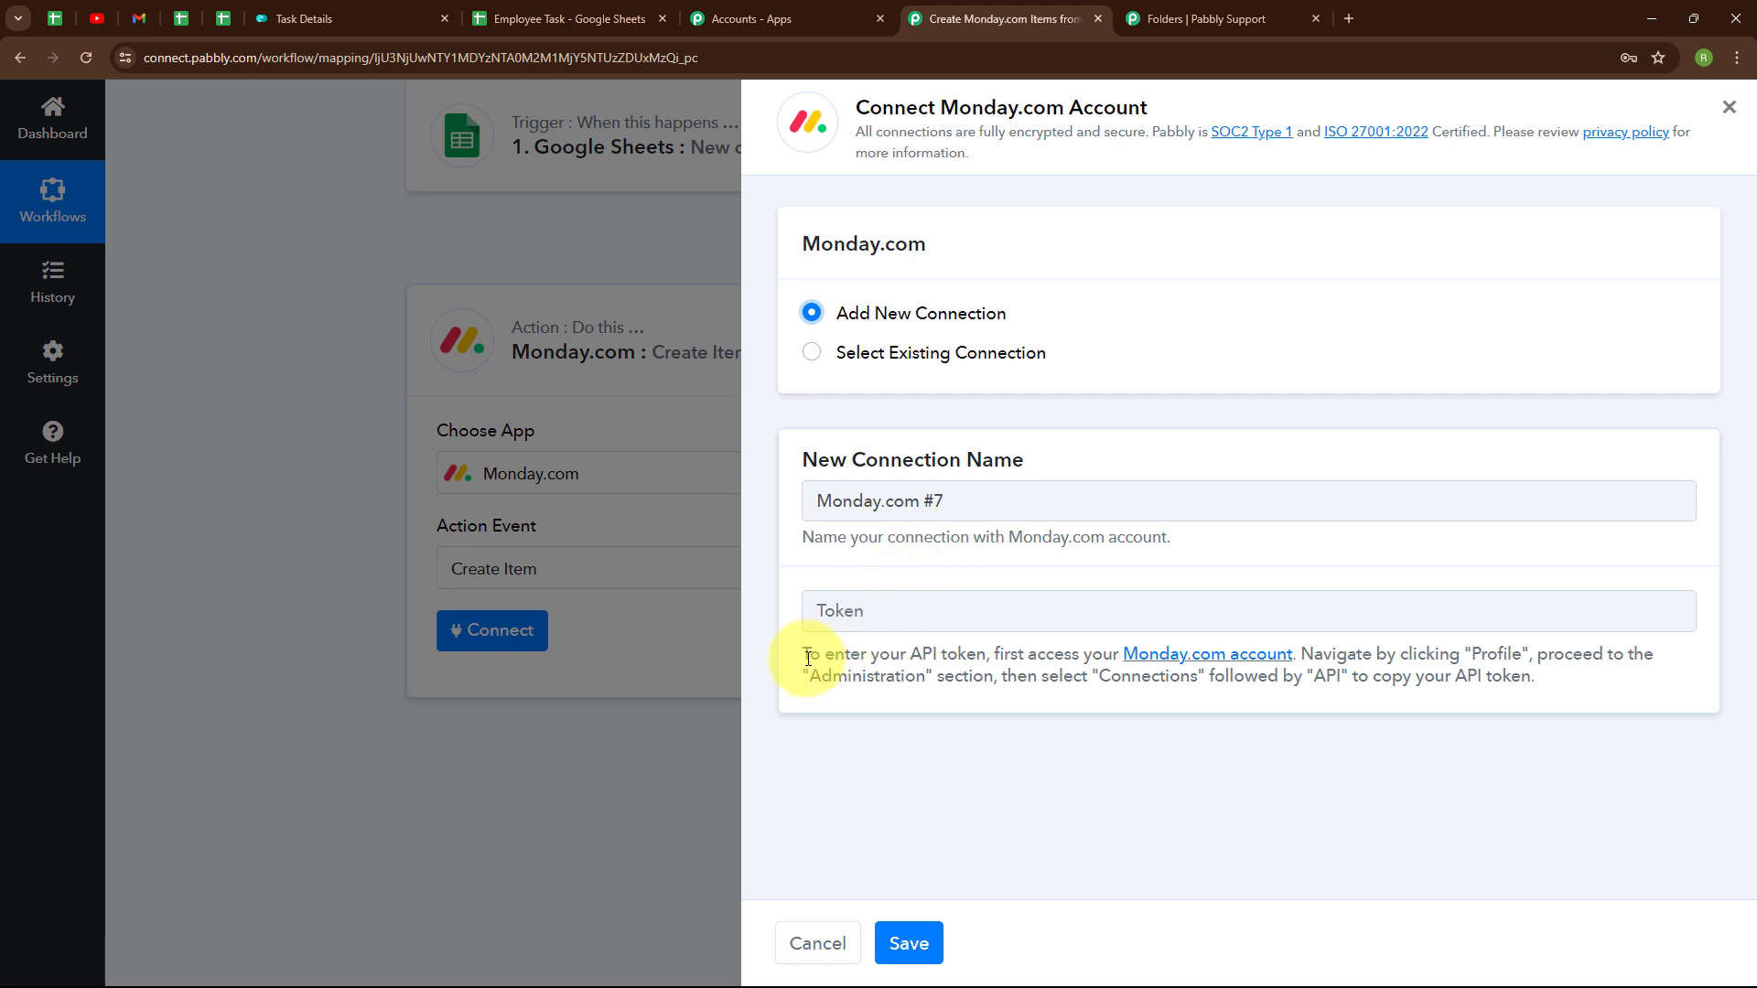
{"action": "left_click_drag", "start_coordinate": [805, 655], "coordinate": [1555, 693]}
{"action": "left_click", "coordinate": [1278, 759]}
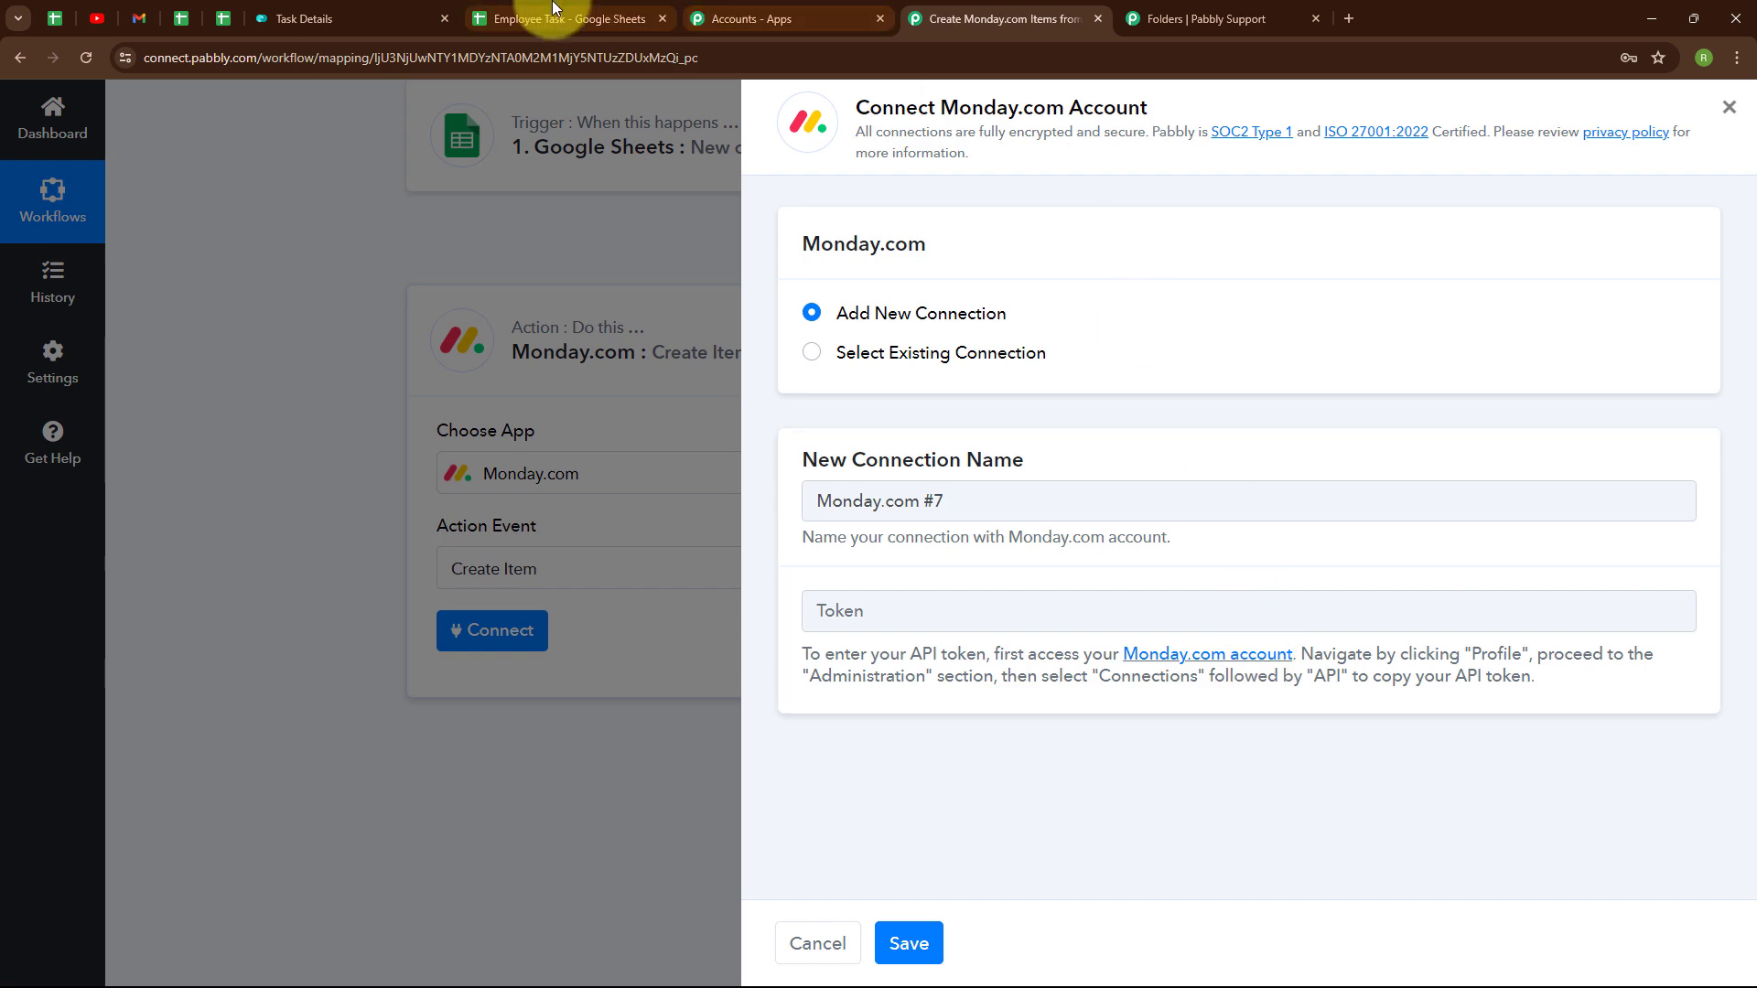
- Regenerate and copy a new personal API token from monday.com's Administration > Connections > API page
{"action": "left_click", "coordinate": [384, 9]}
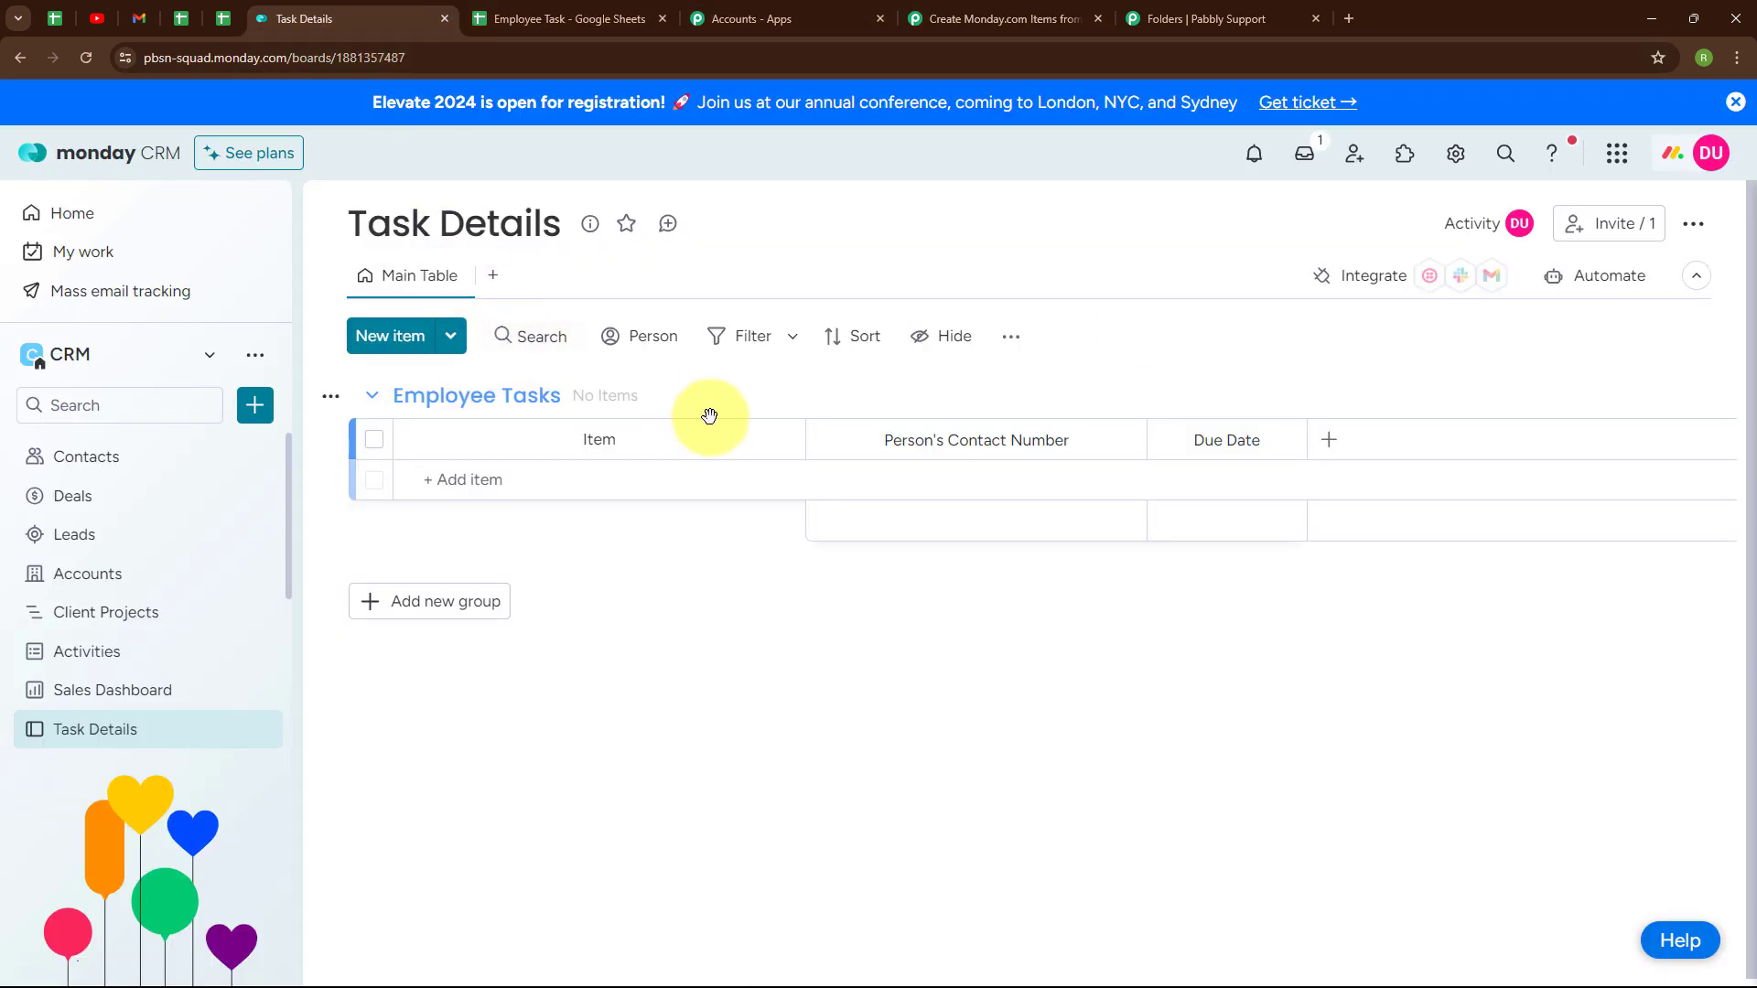
{"action": "left_click", "coordinate": [1713, 157]}
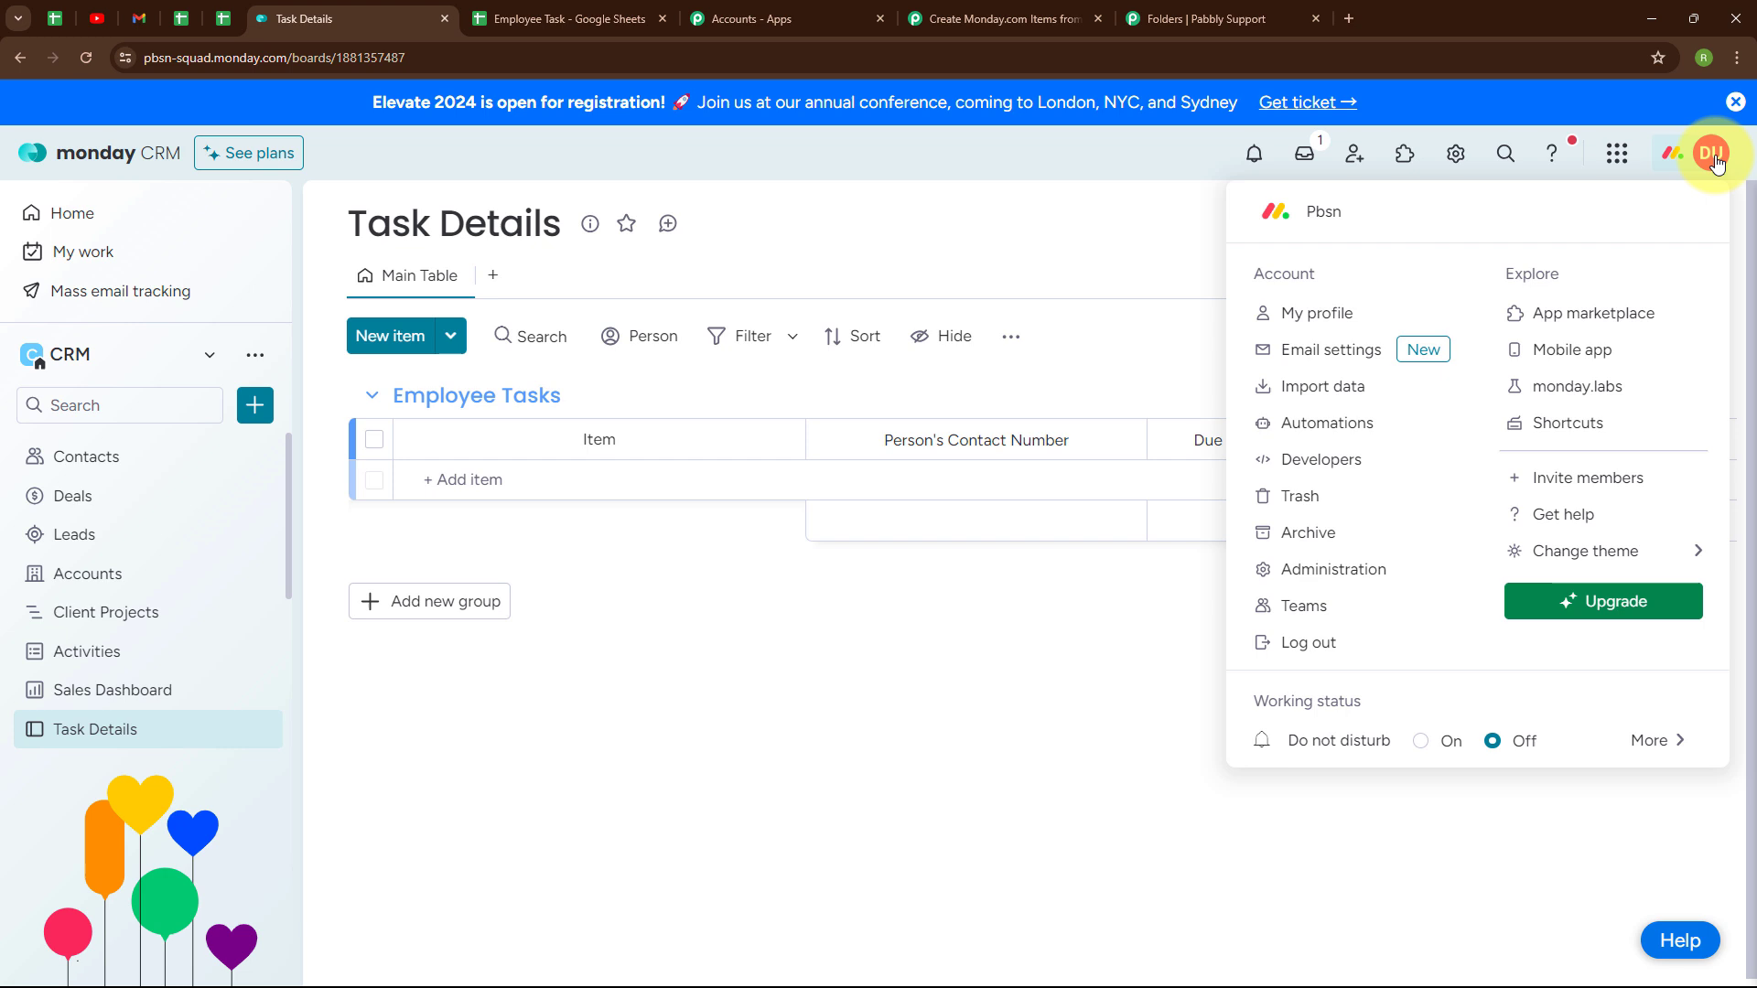
{"action": "left_click", "coordinate": [1314, 574]}
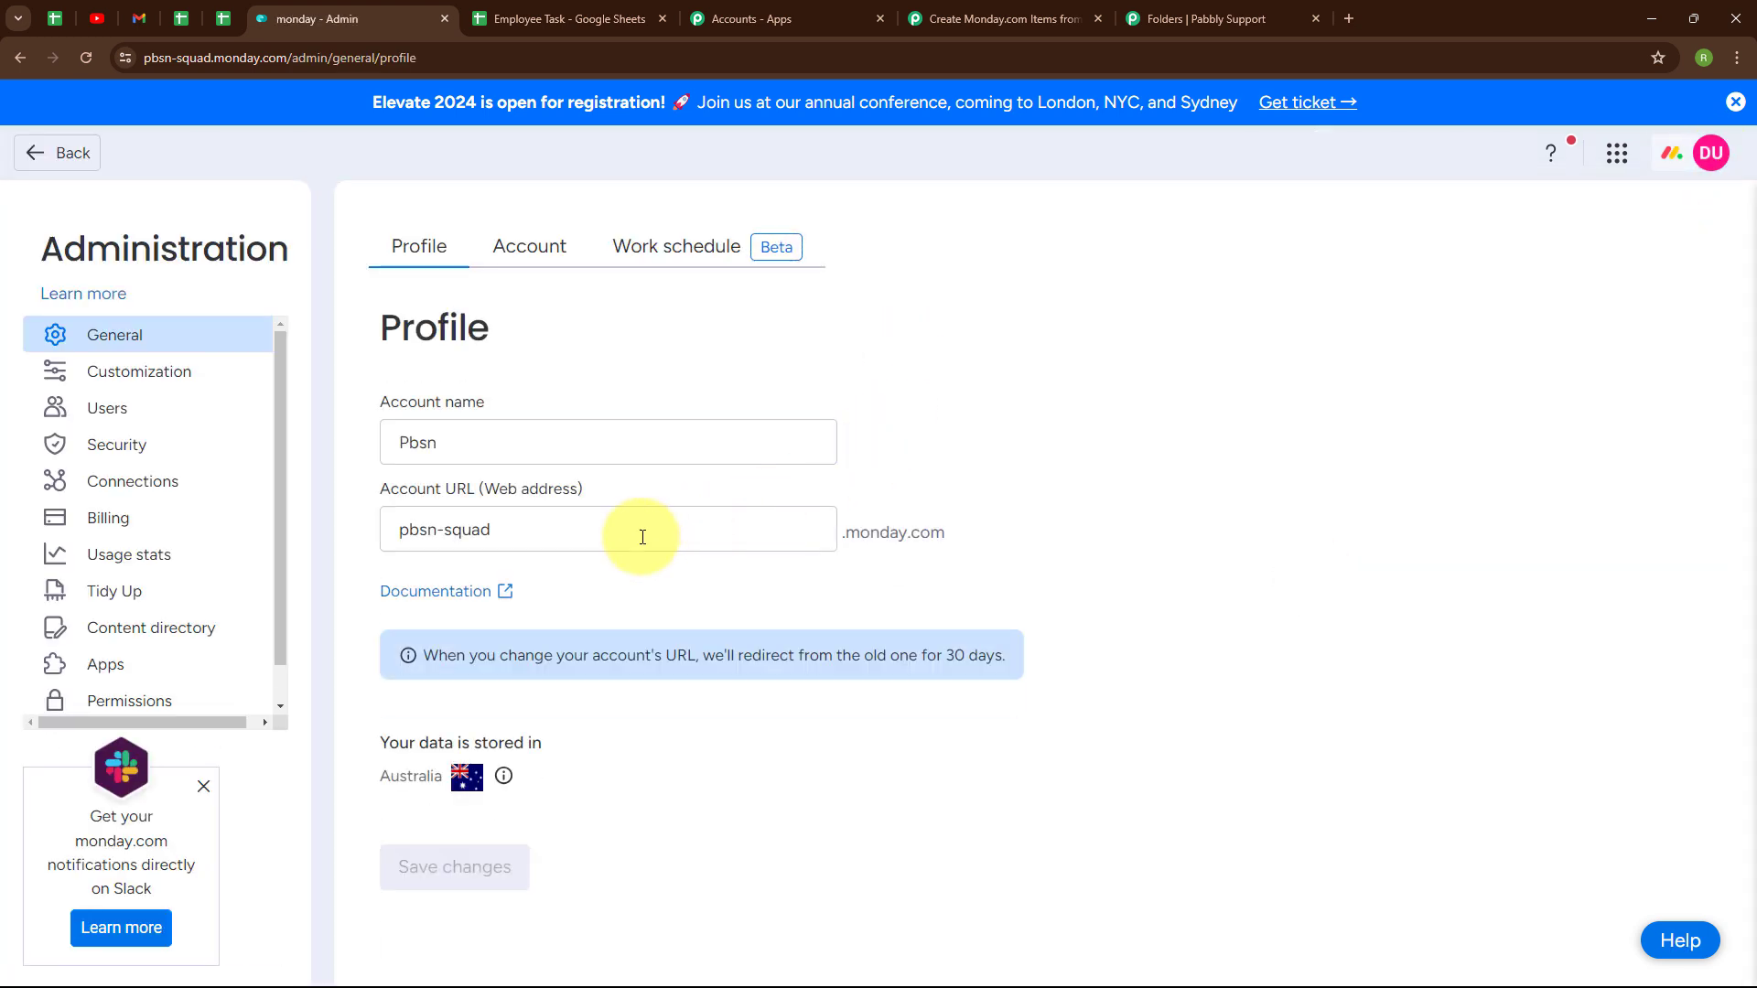
{"action": "left_click", "coordinate": [178, 493]}
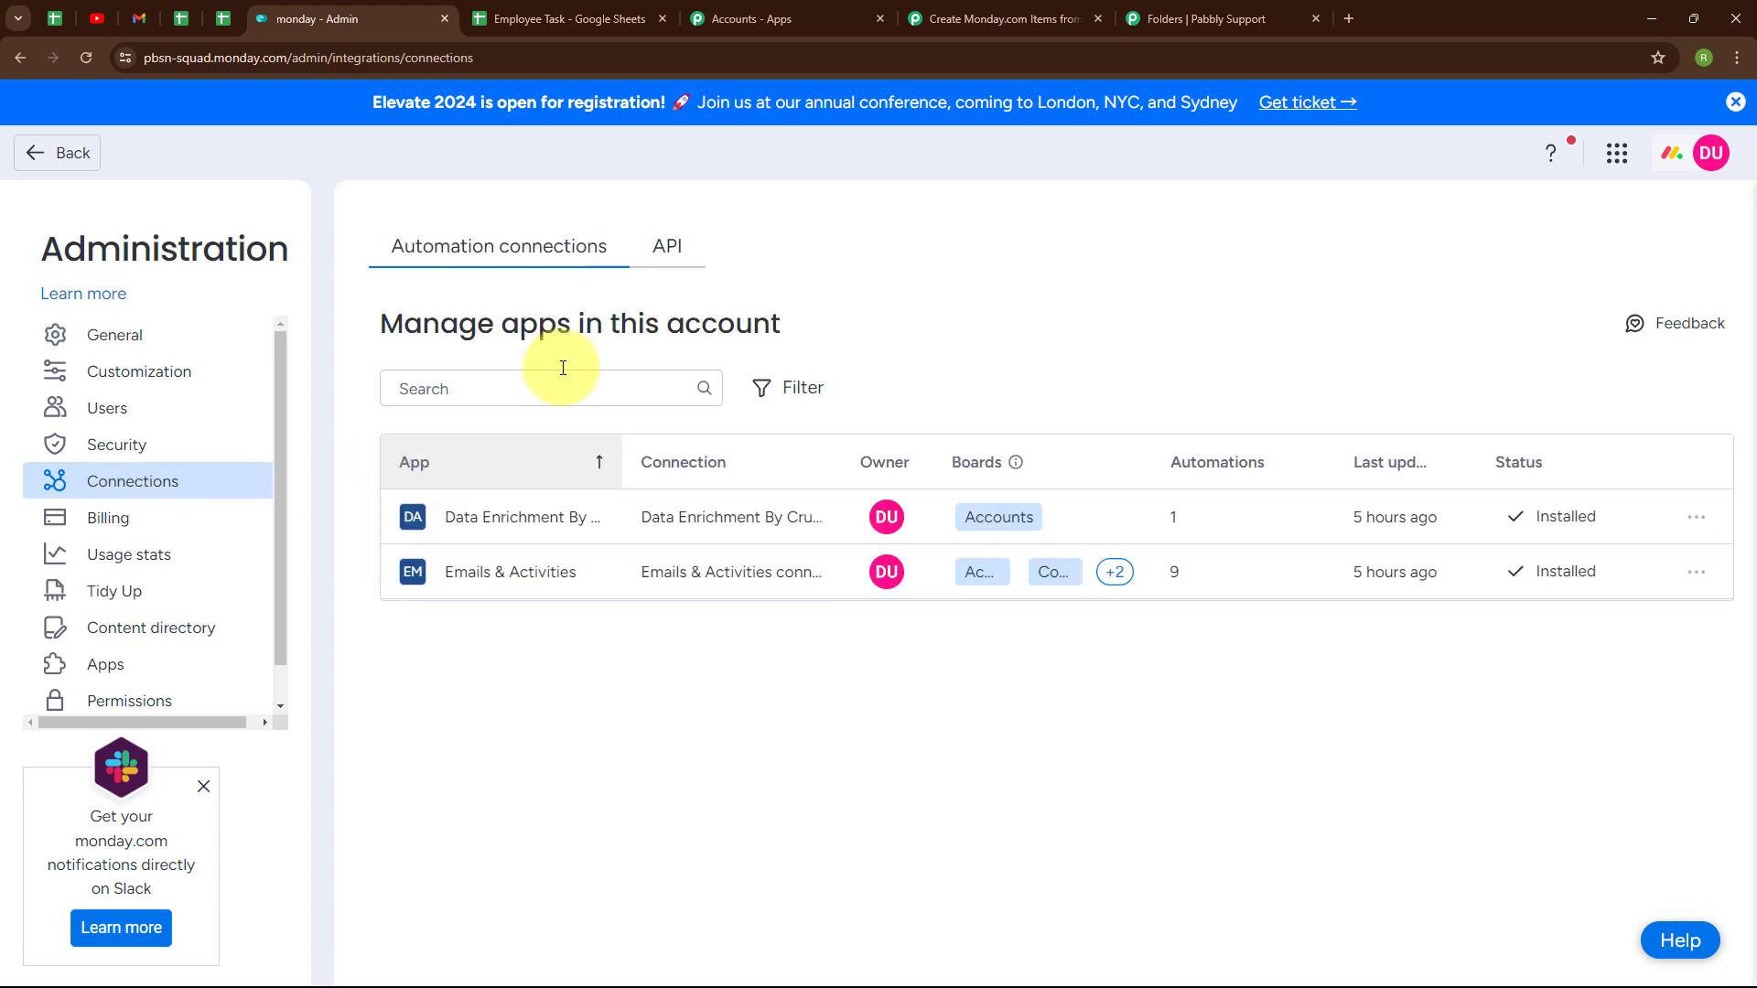
{"action": "left_click", "coordinate": [674, 256]}
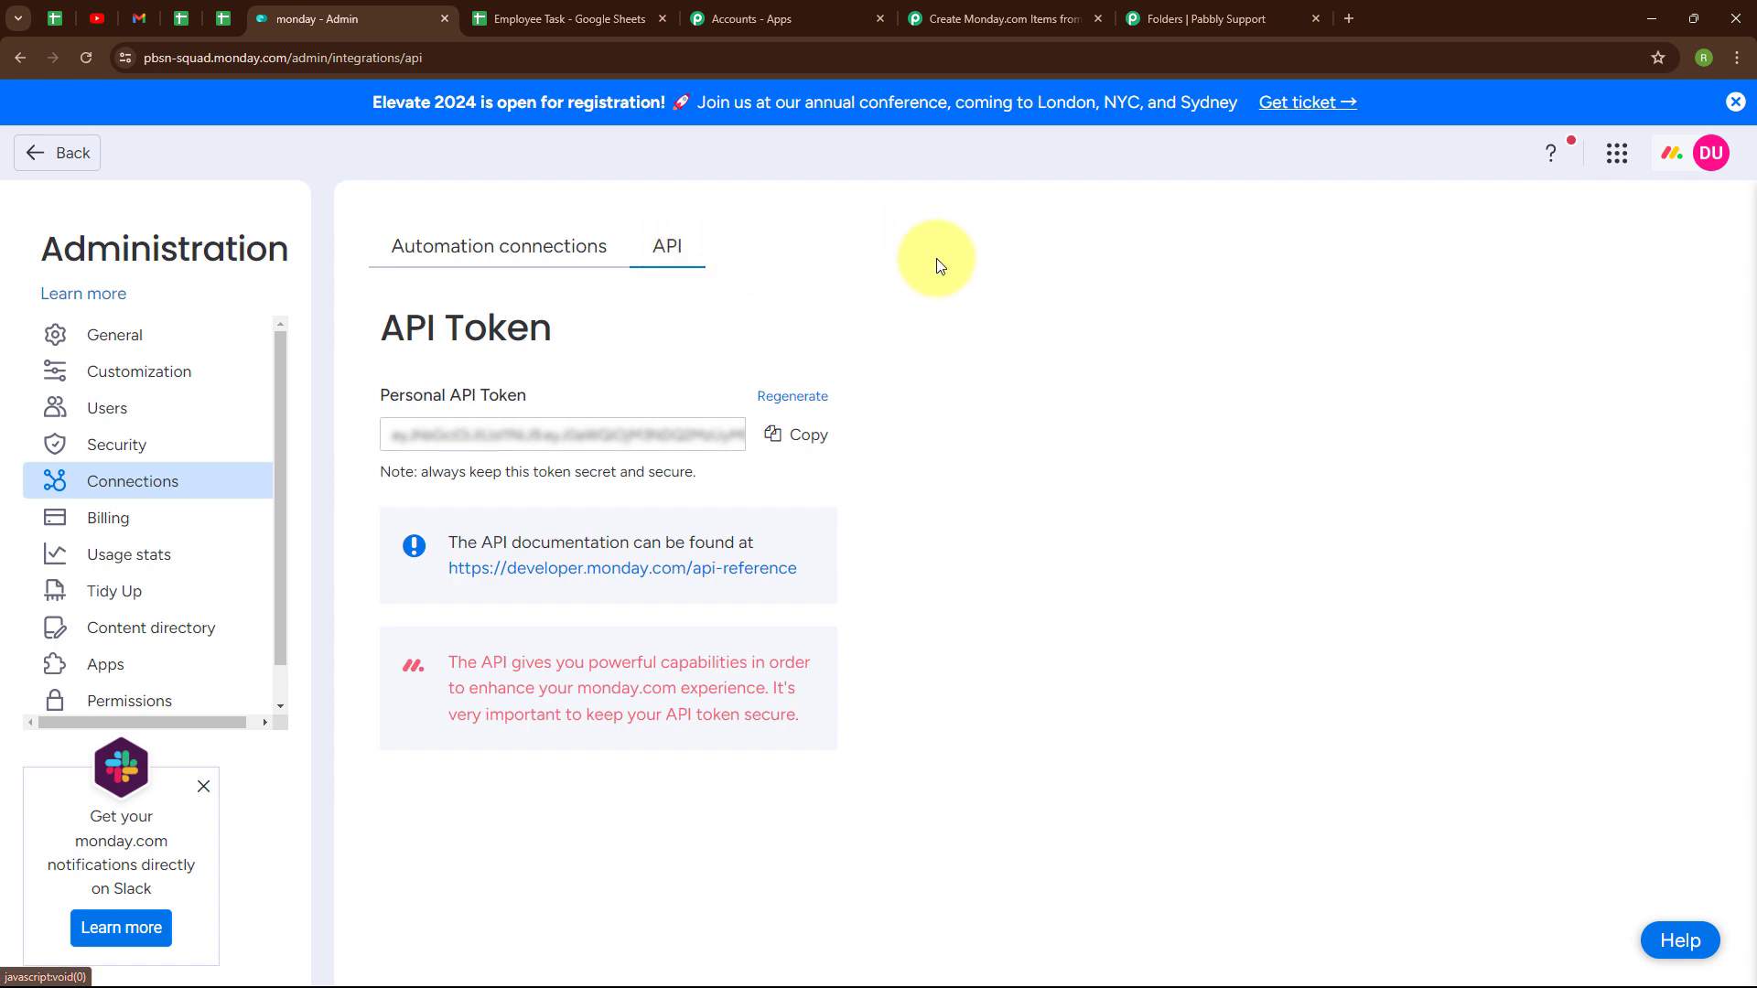
{"action": "left_click", "coordinate": [781, 403]}
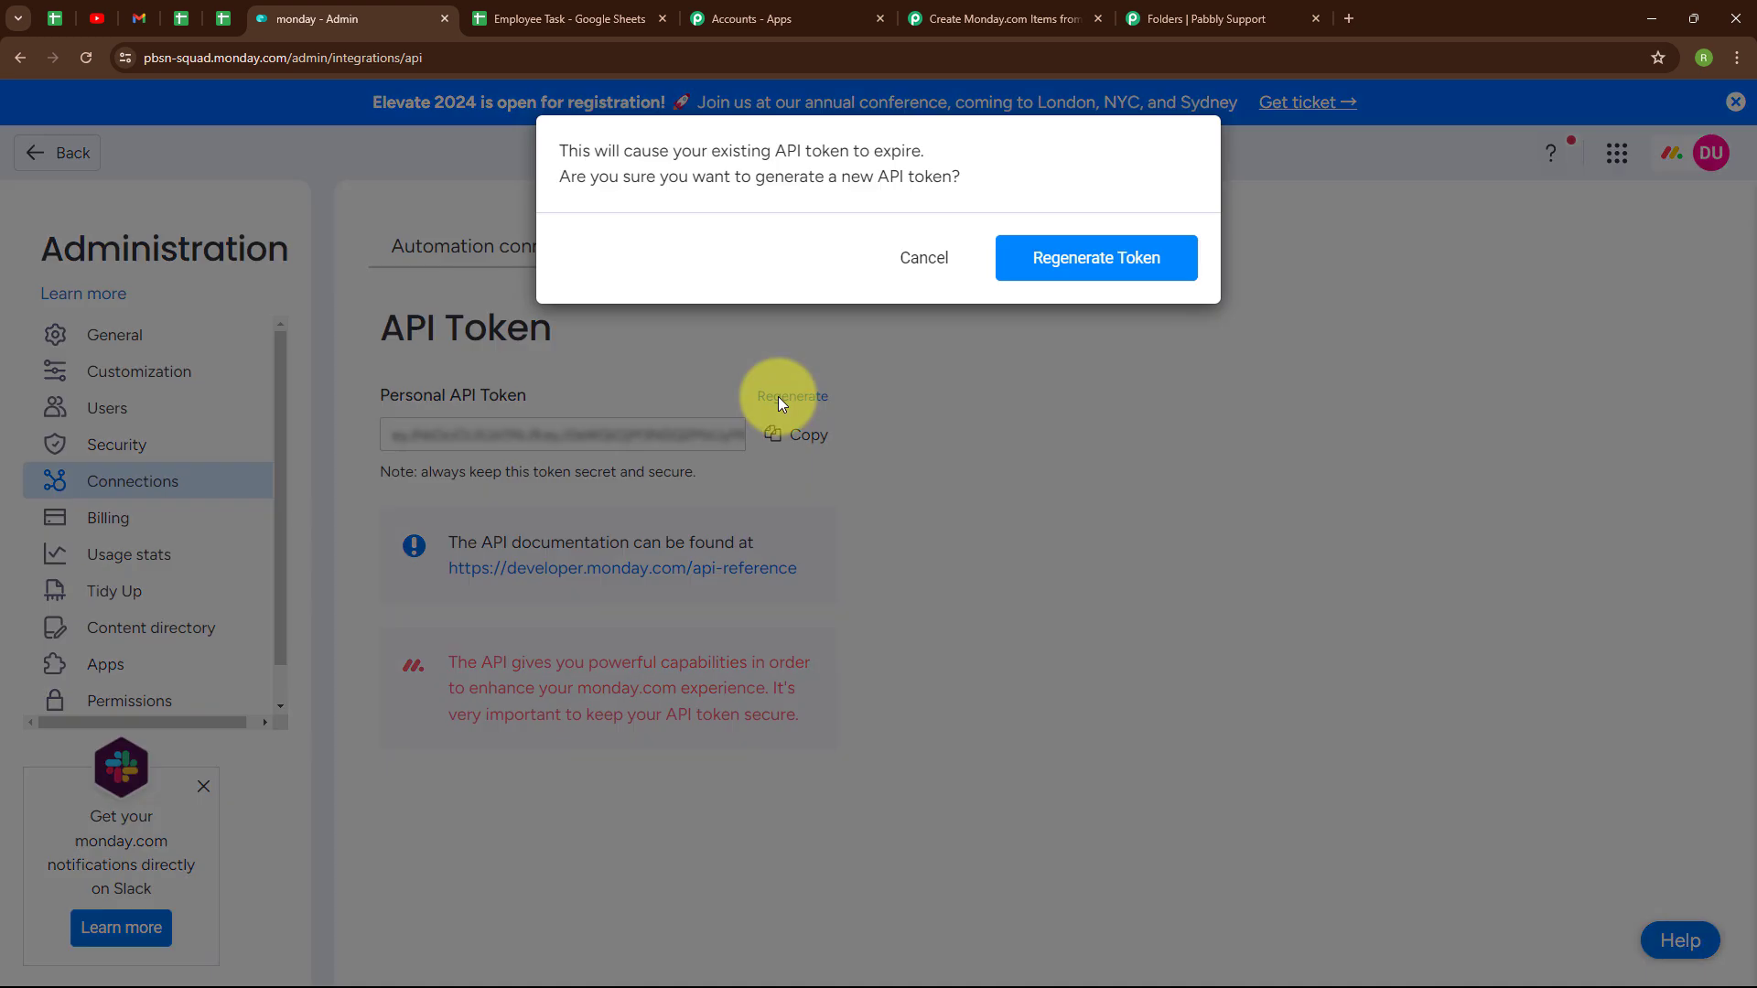
{"action": "left_click", "coordinate": [1155, 259]}
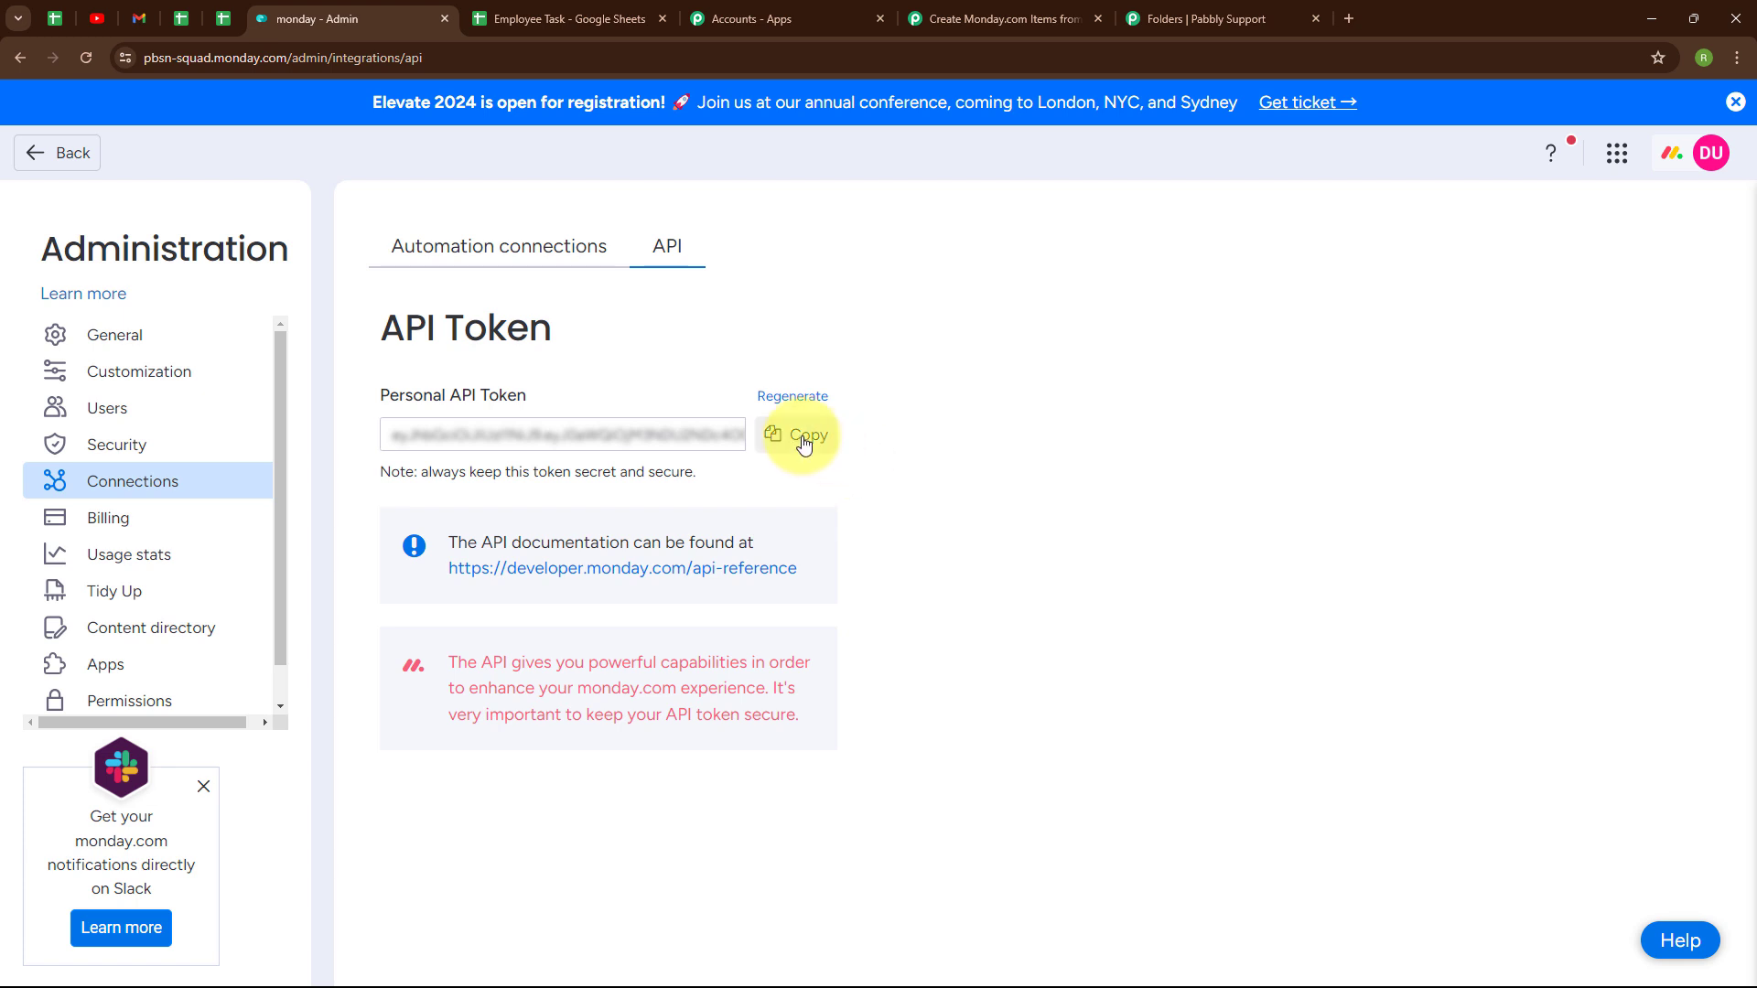
{"action": "left_click", "coordinate": [803, 442]}
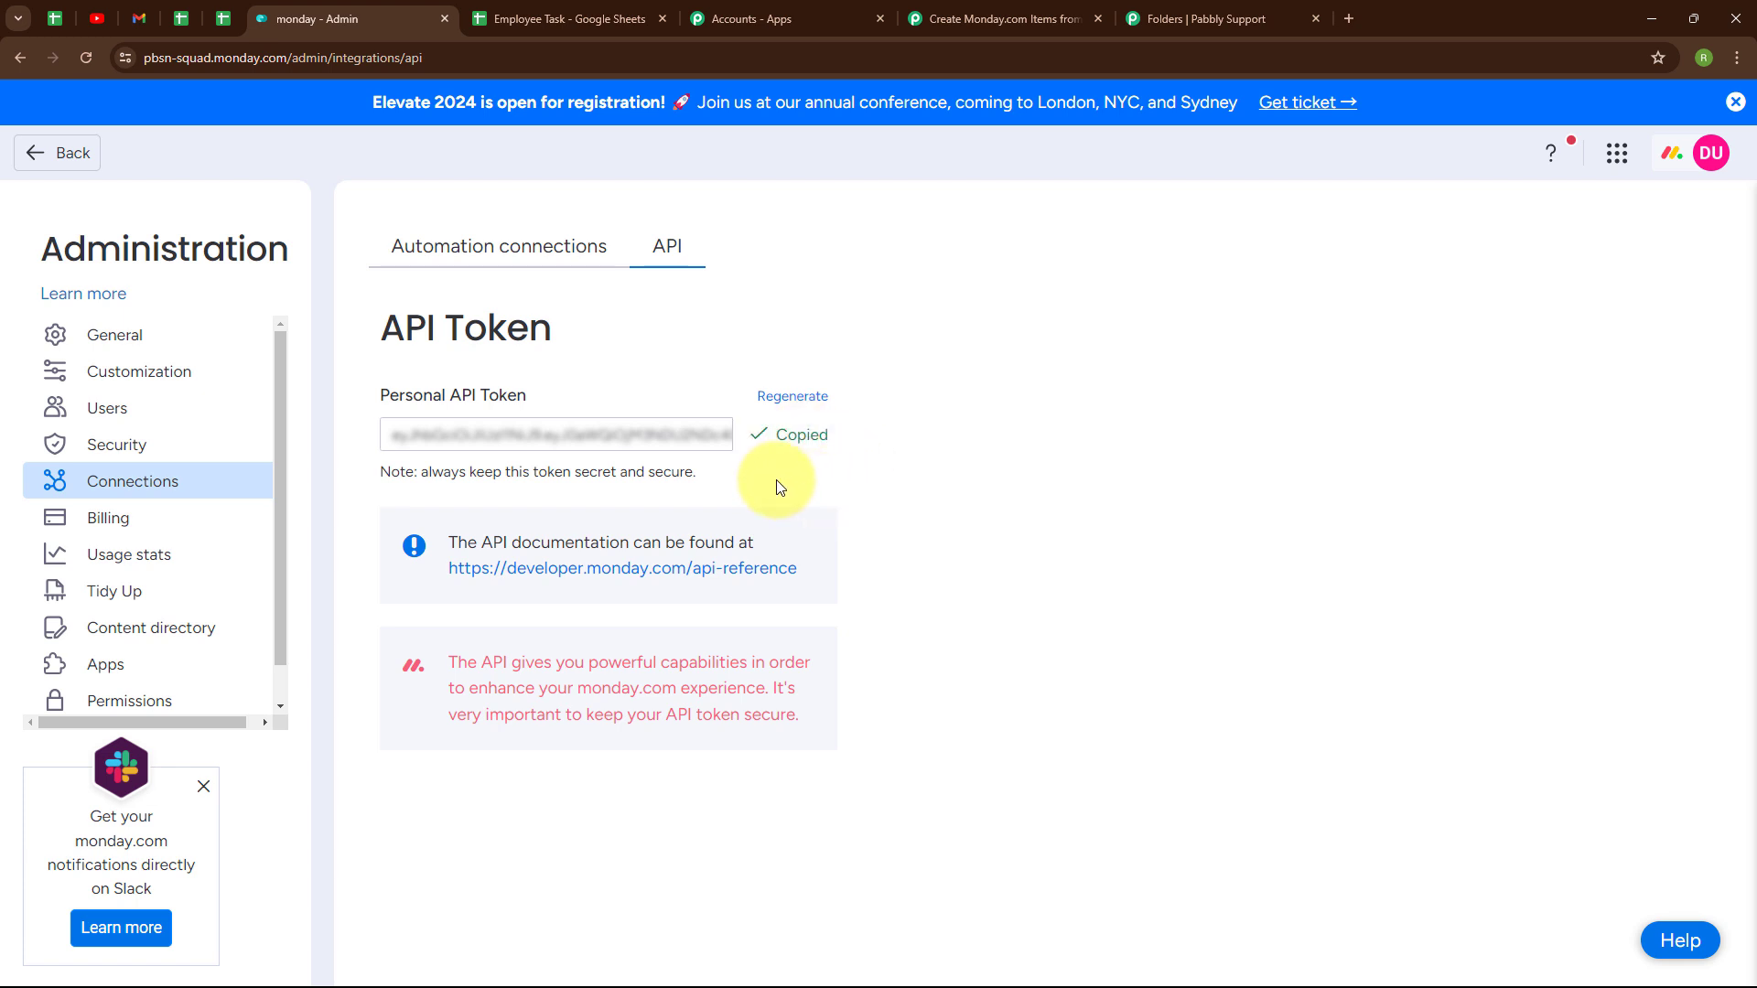
{"action": "left_click", "coordinate": [1002, 18]}
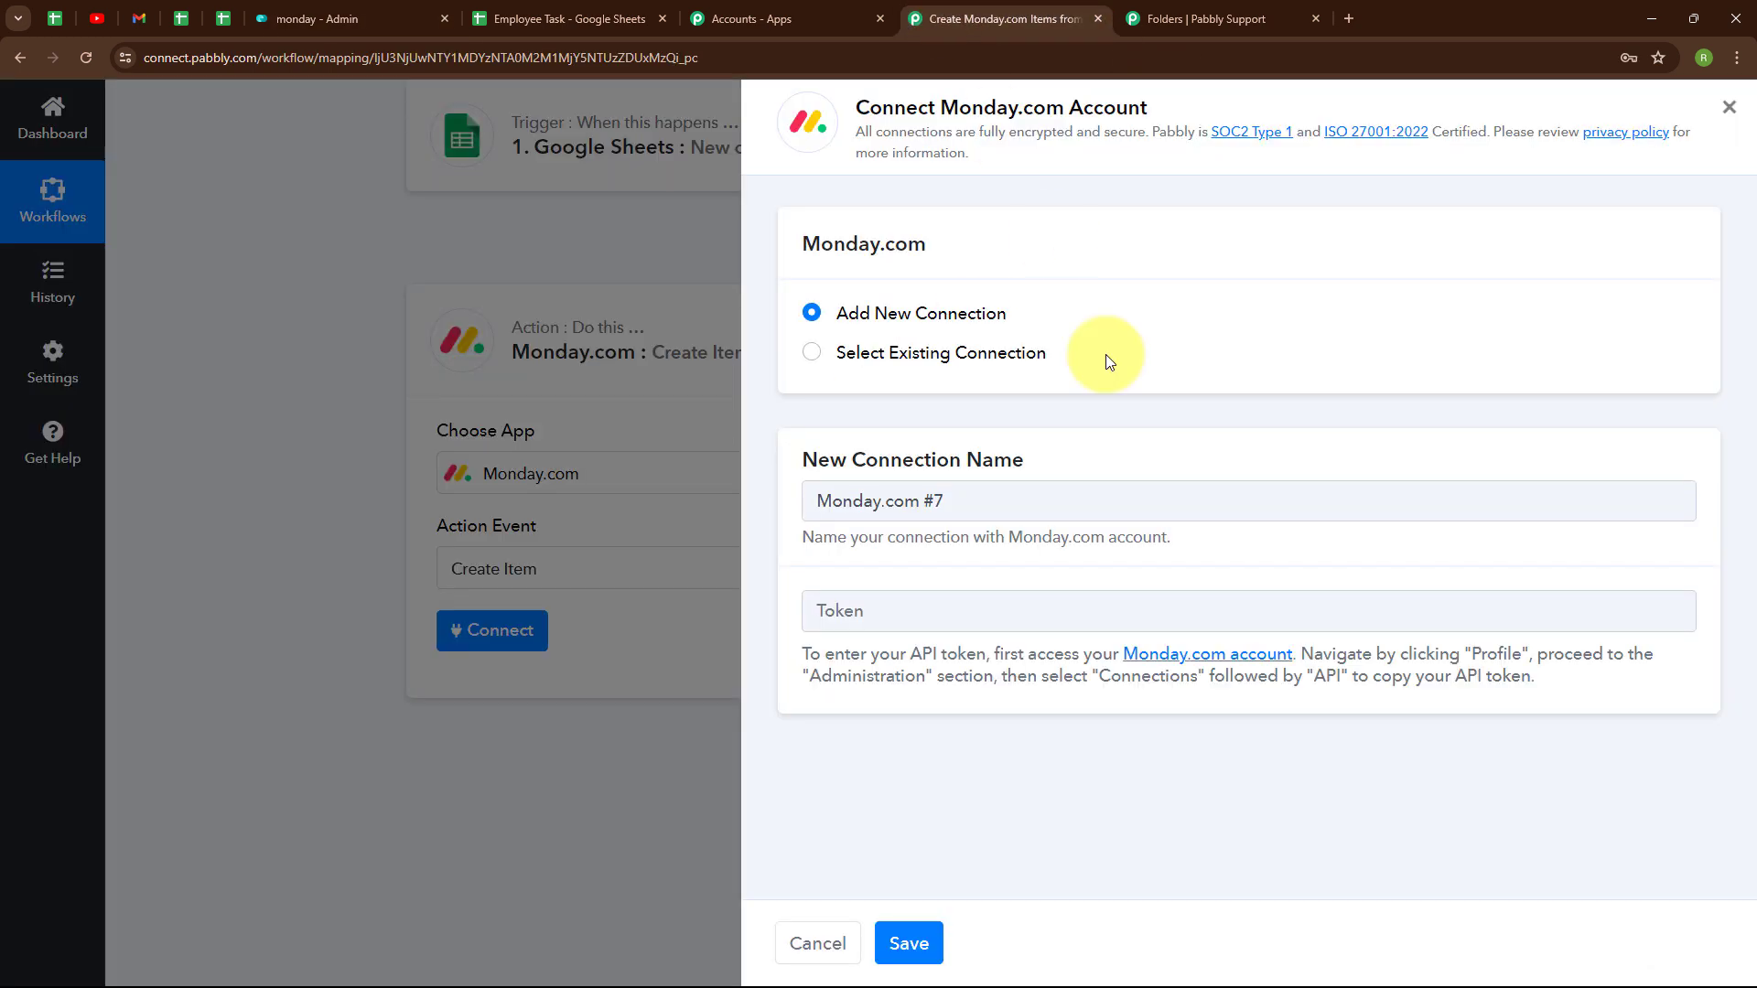
- Paste the copied API token into the Token field to connect Monday.com #7
{"action": "left_click", "coordinate": [930, 613]}
{"action": "key", "text": "ctrl+v"}
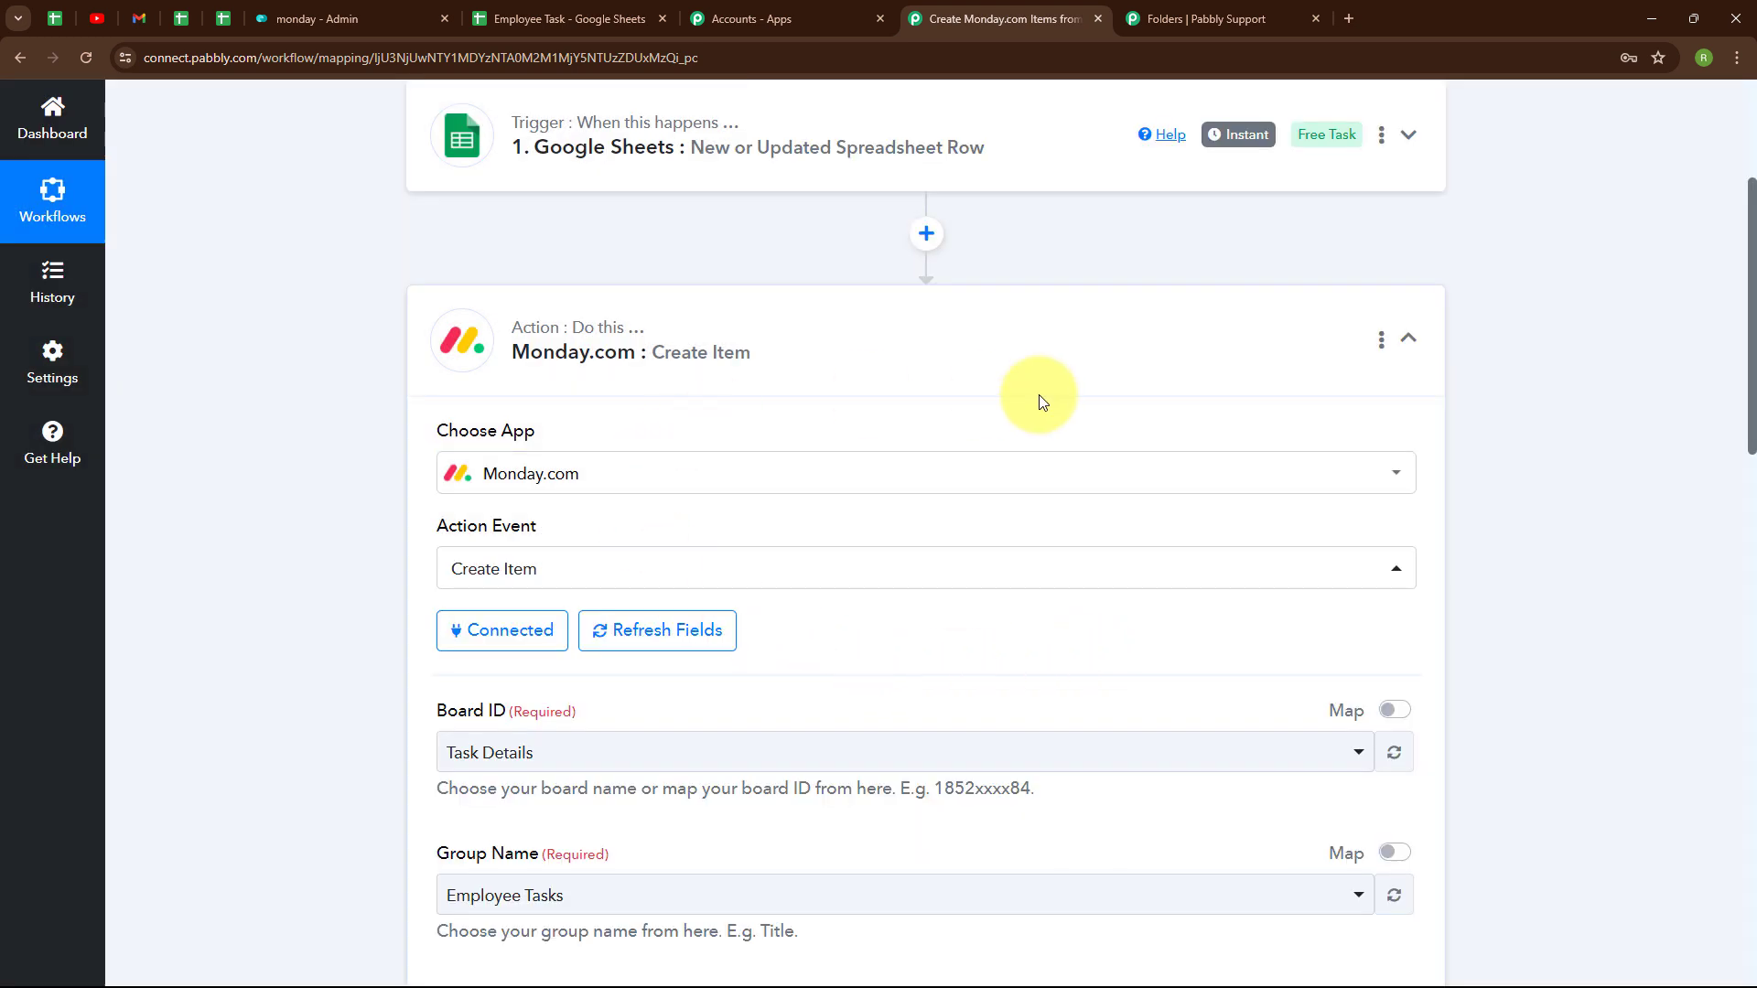
{"action": "scroll", "coordinate": [1029, 607], "scroll_direction": "down", "scroll_amount": 4}
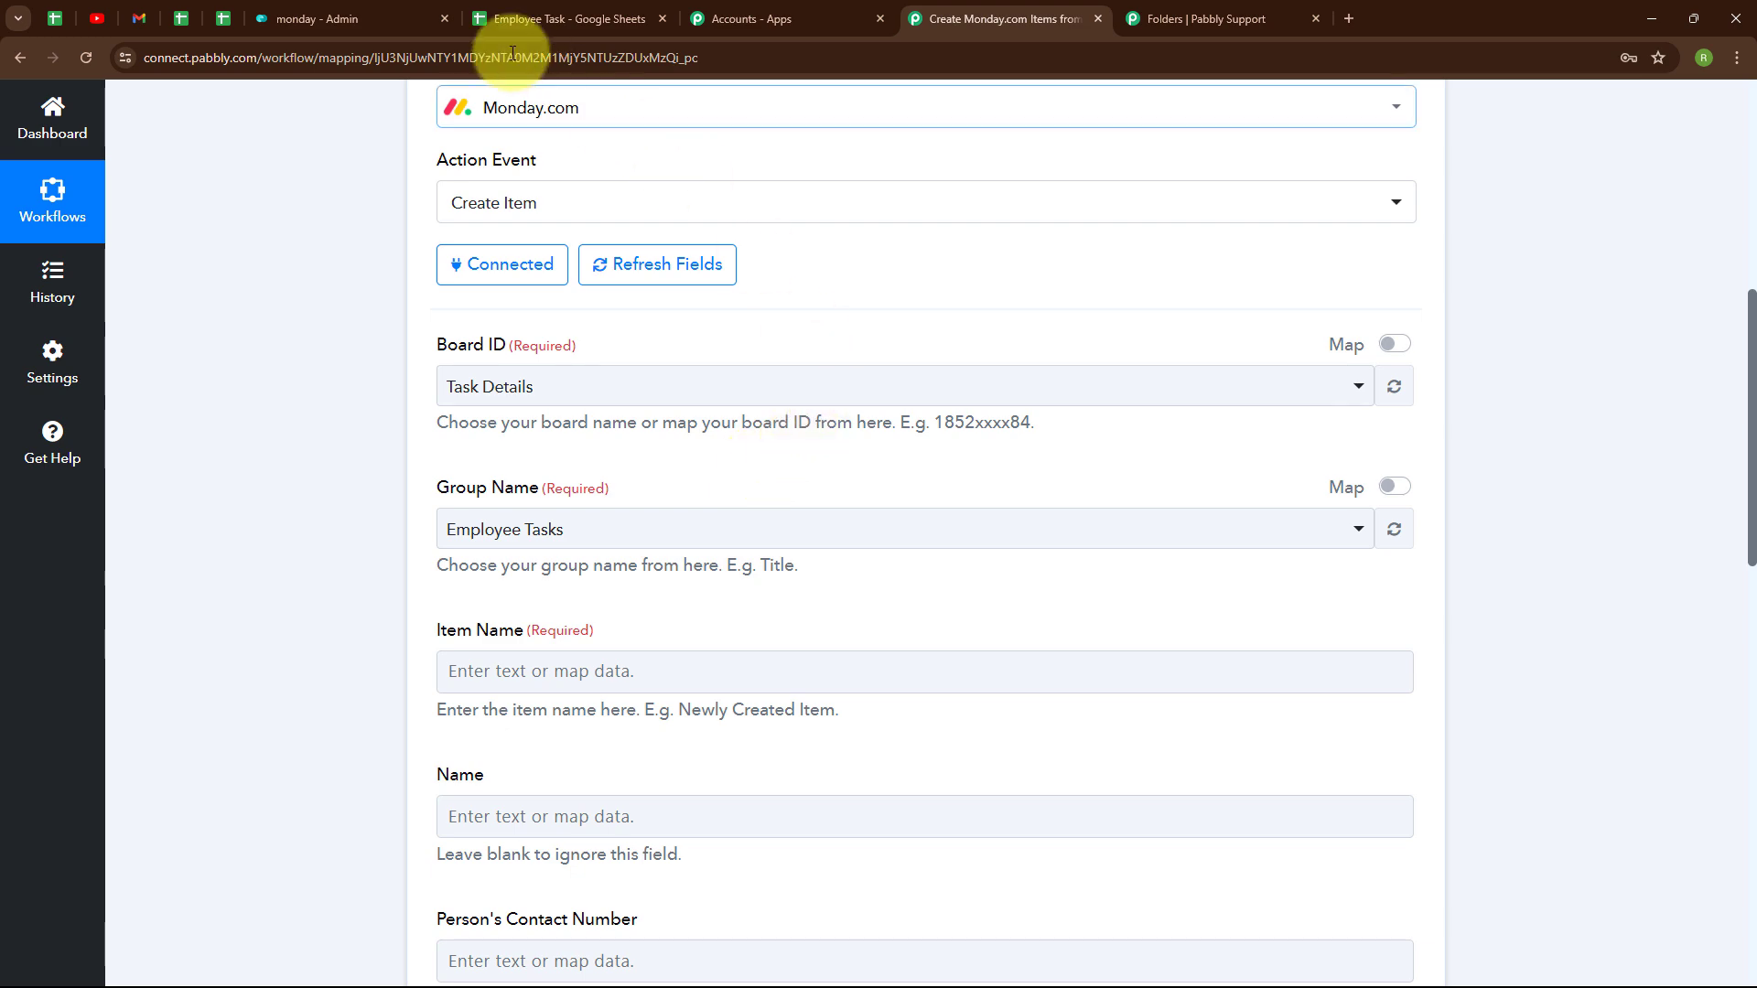
- Select Task Details as the board and Employee Tasks as the group for the new item
{"action": "left_click", "coordinate": [392, 16]}
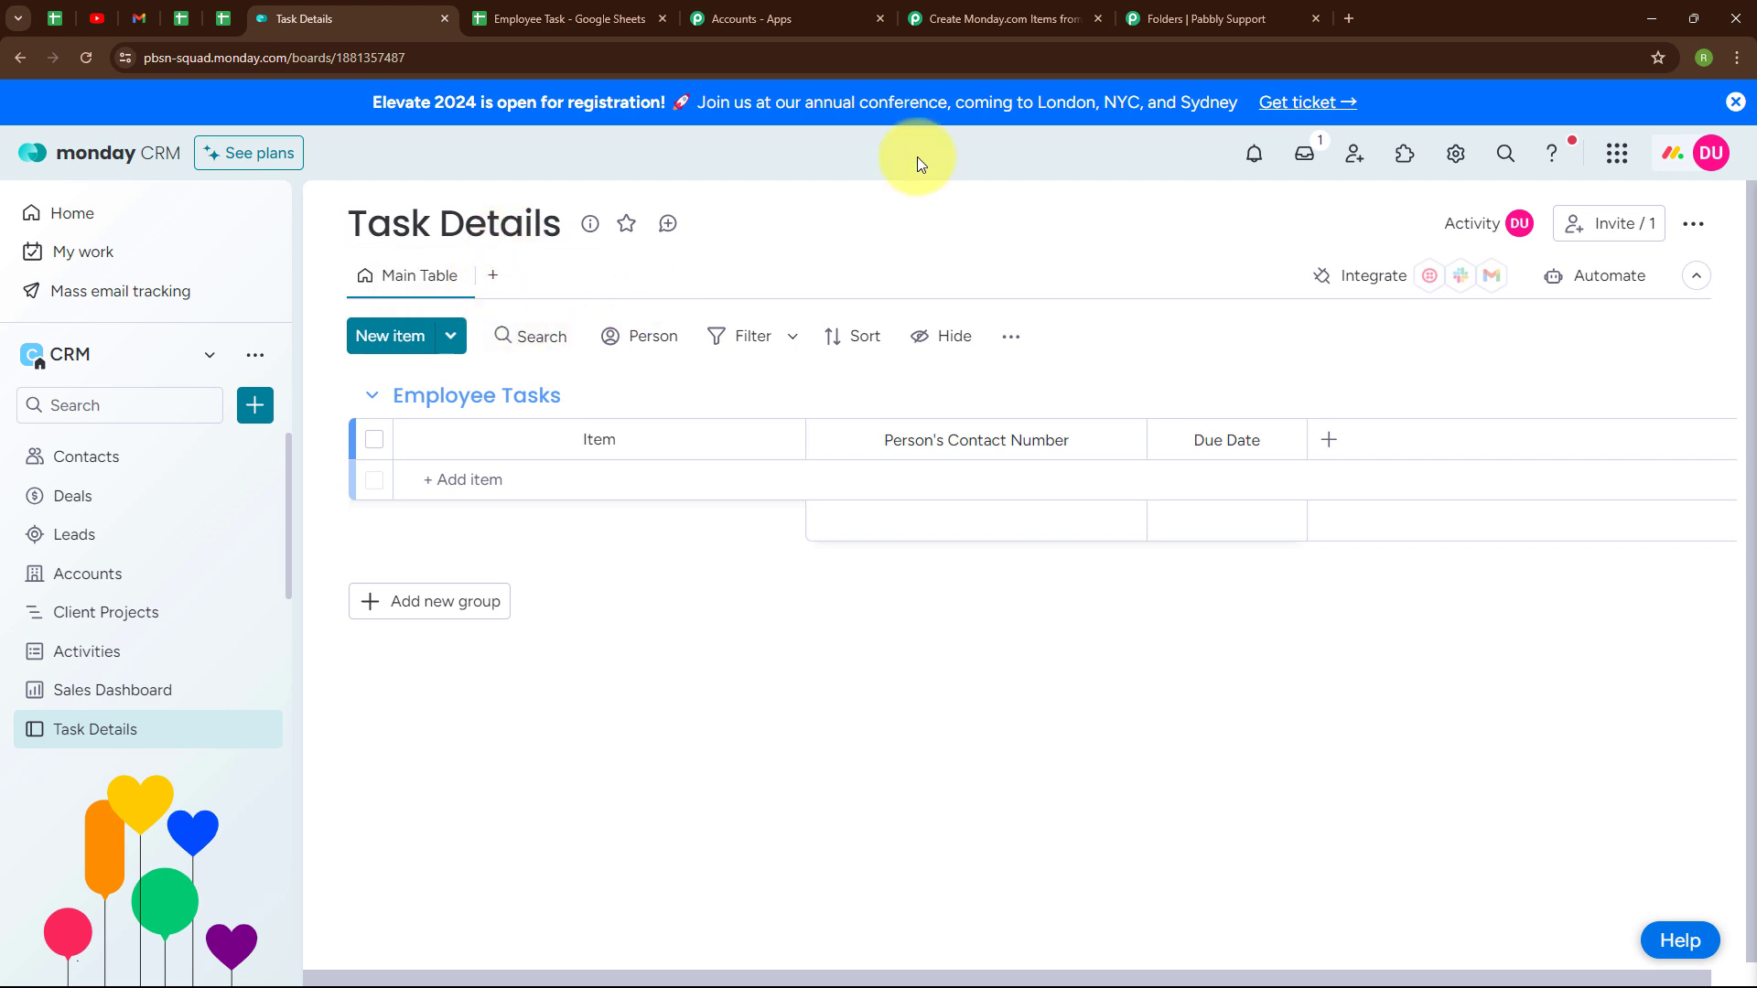
{"action": "left_click", "coordinate": [958, 11]}
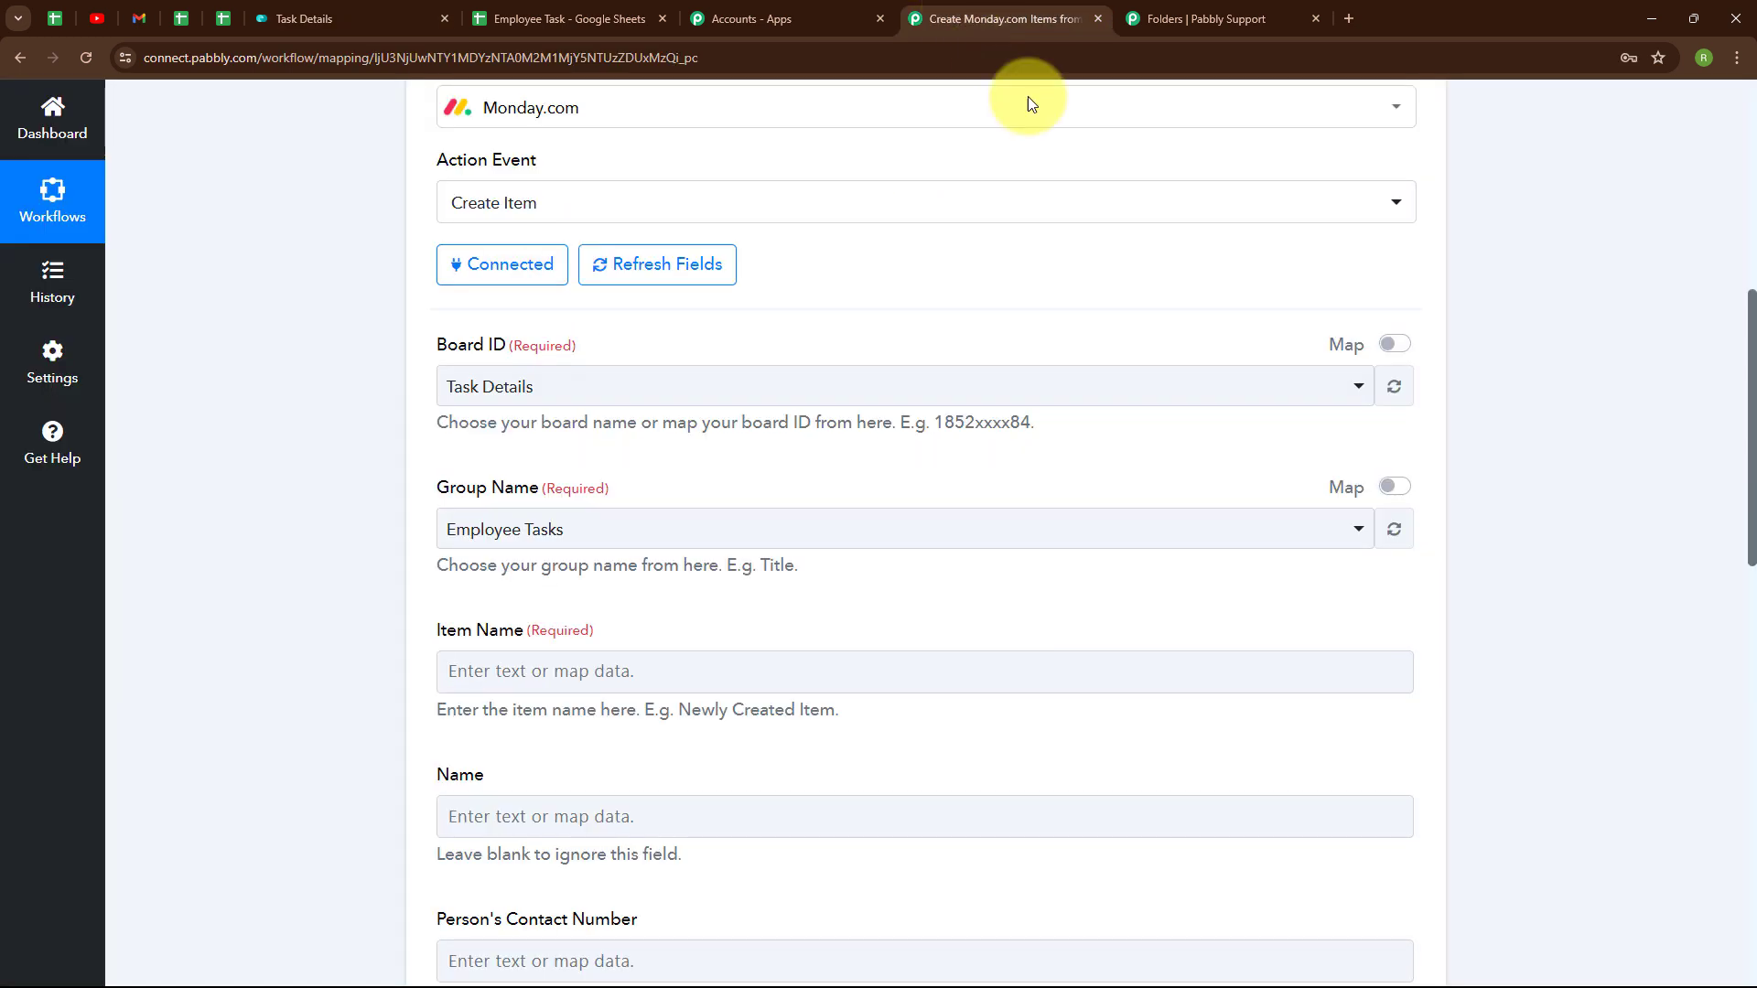
{"action": "left_click", "coordinate": [630, 399]}
{"action": "left_click", "coordinate": [620, 497]}
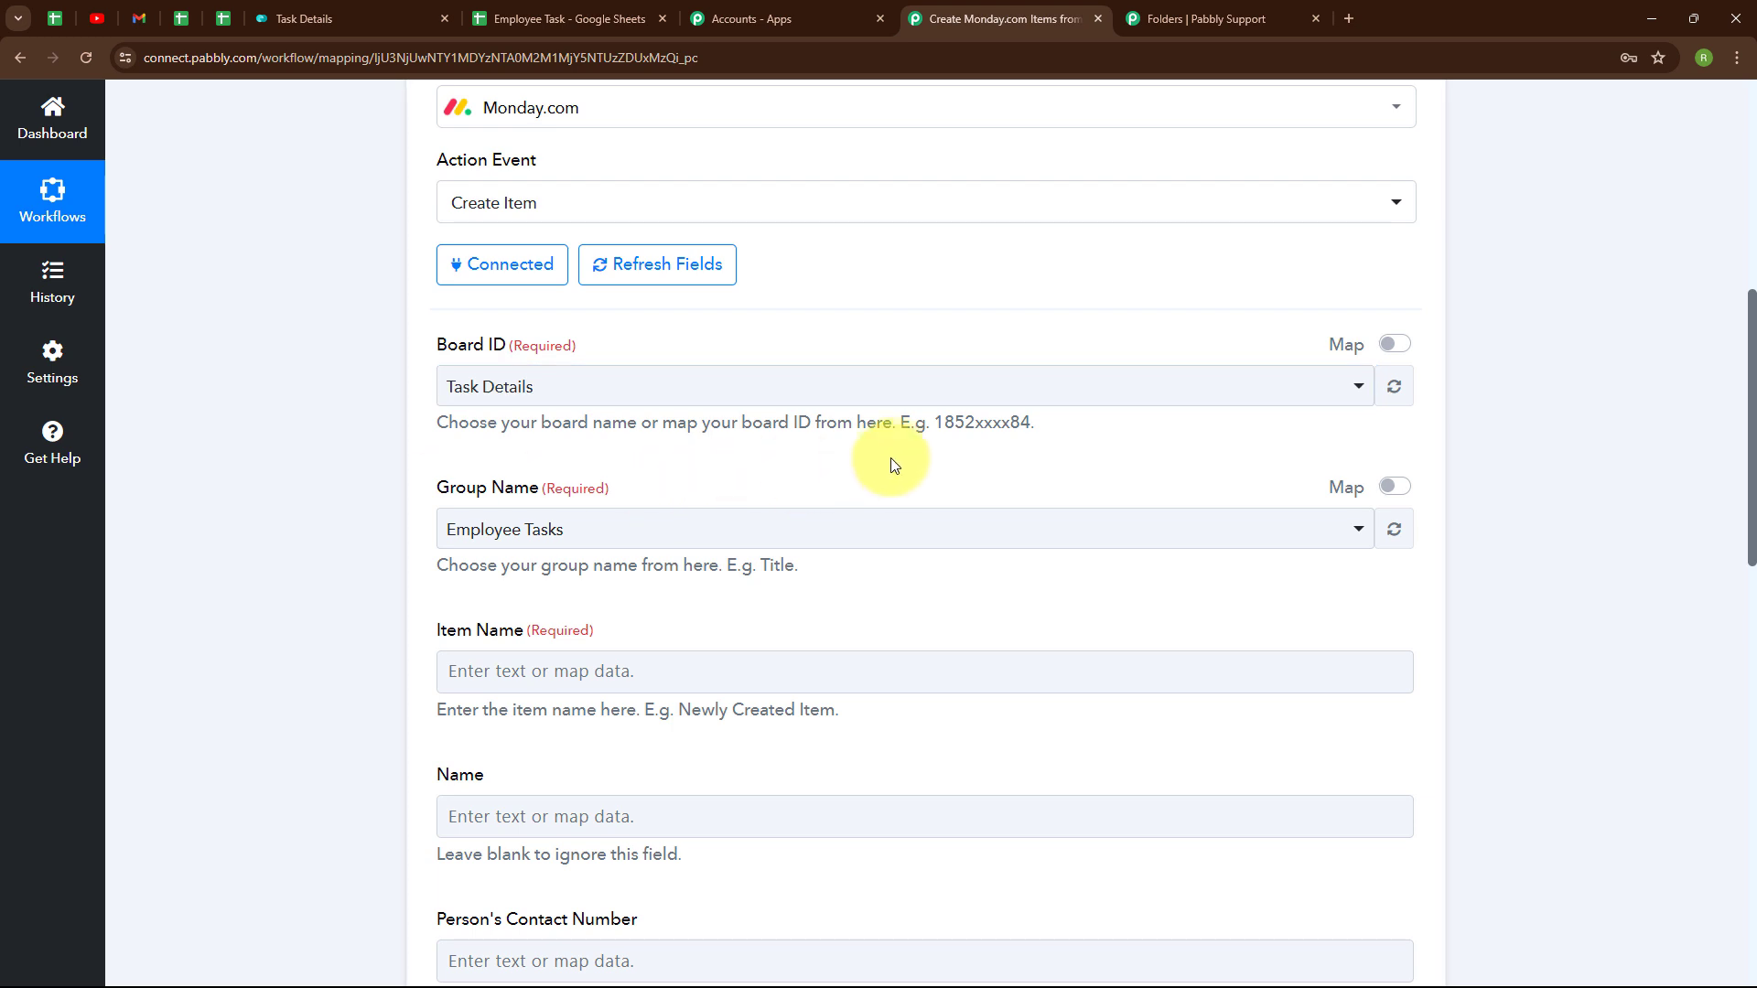
{"action": "scroll", "coordinate": [895, 463], "scroll_direction": "down", "scroll_amount": 3}
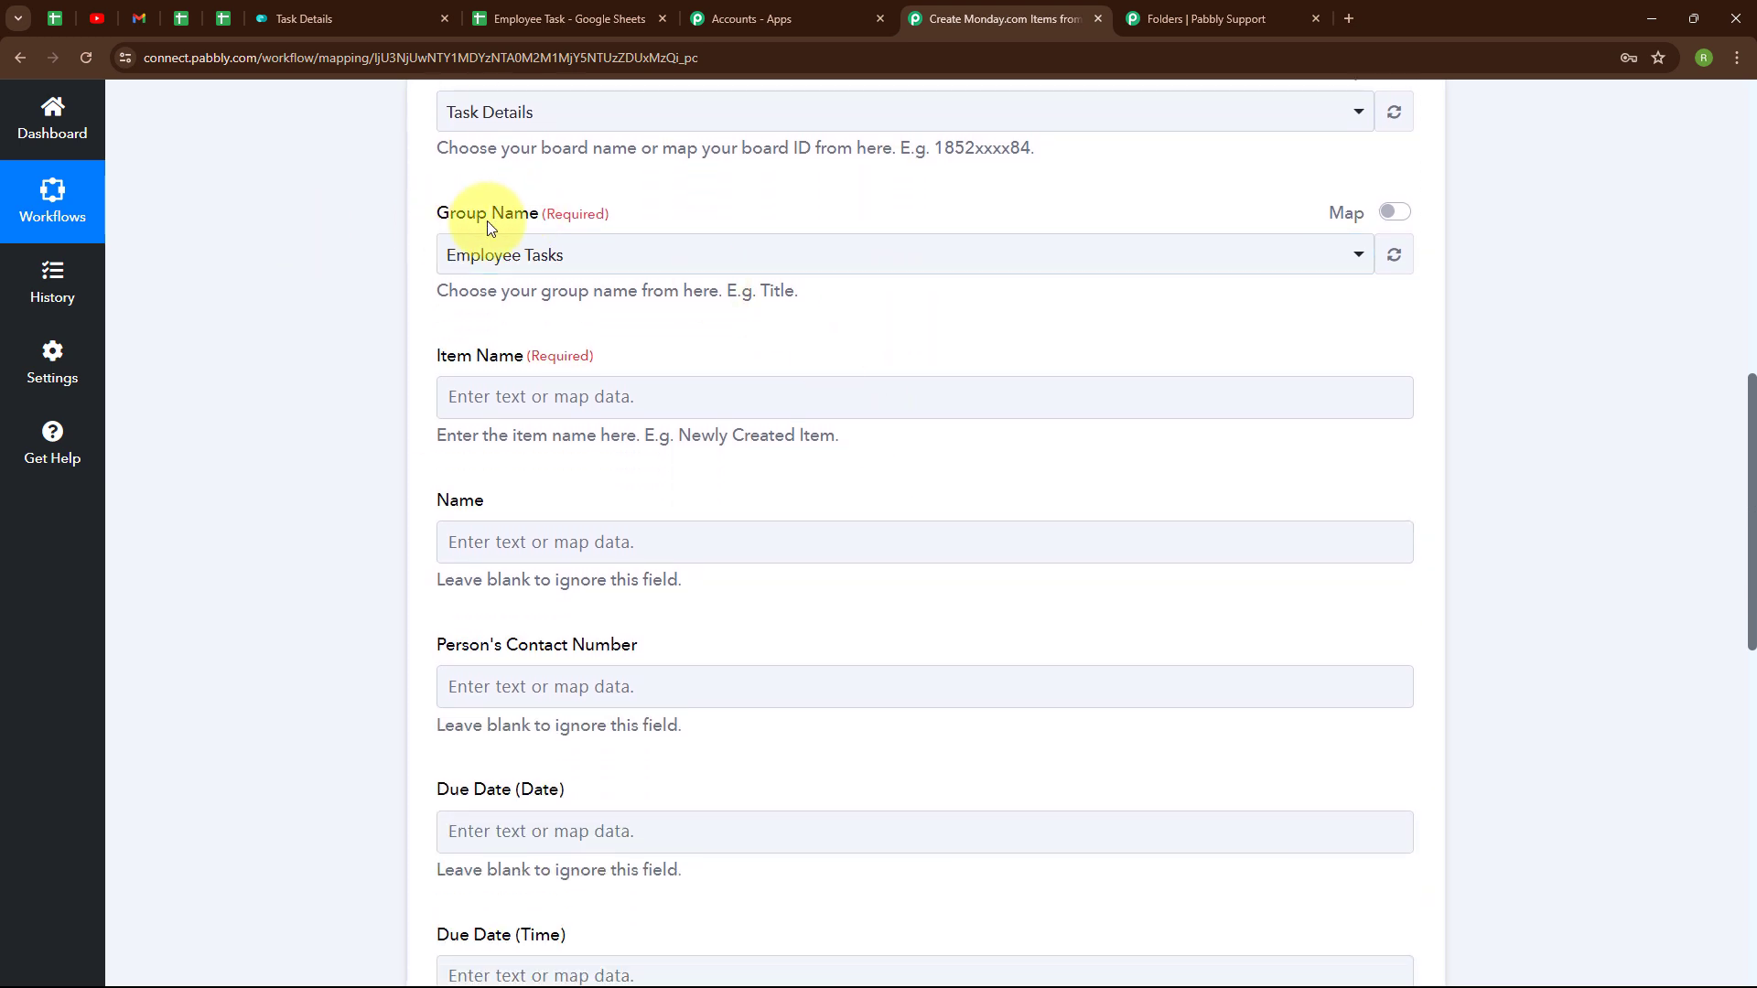
{"action": "left_click", "coordinate": [782, 261]}
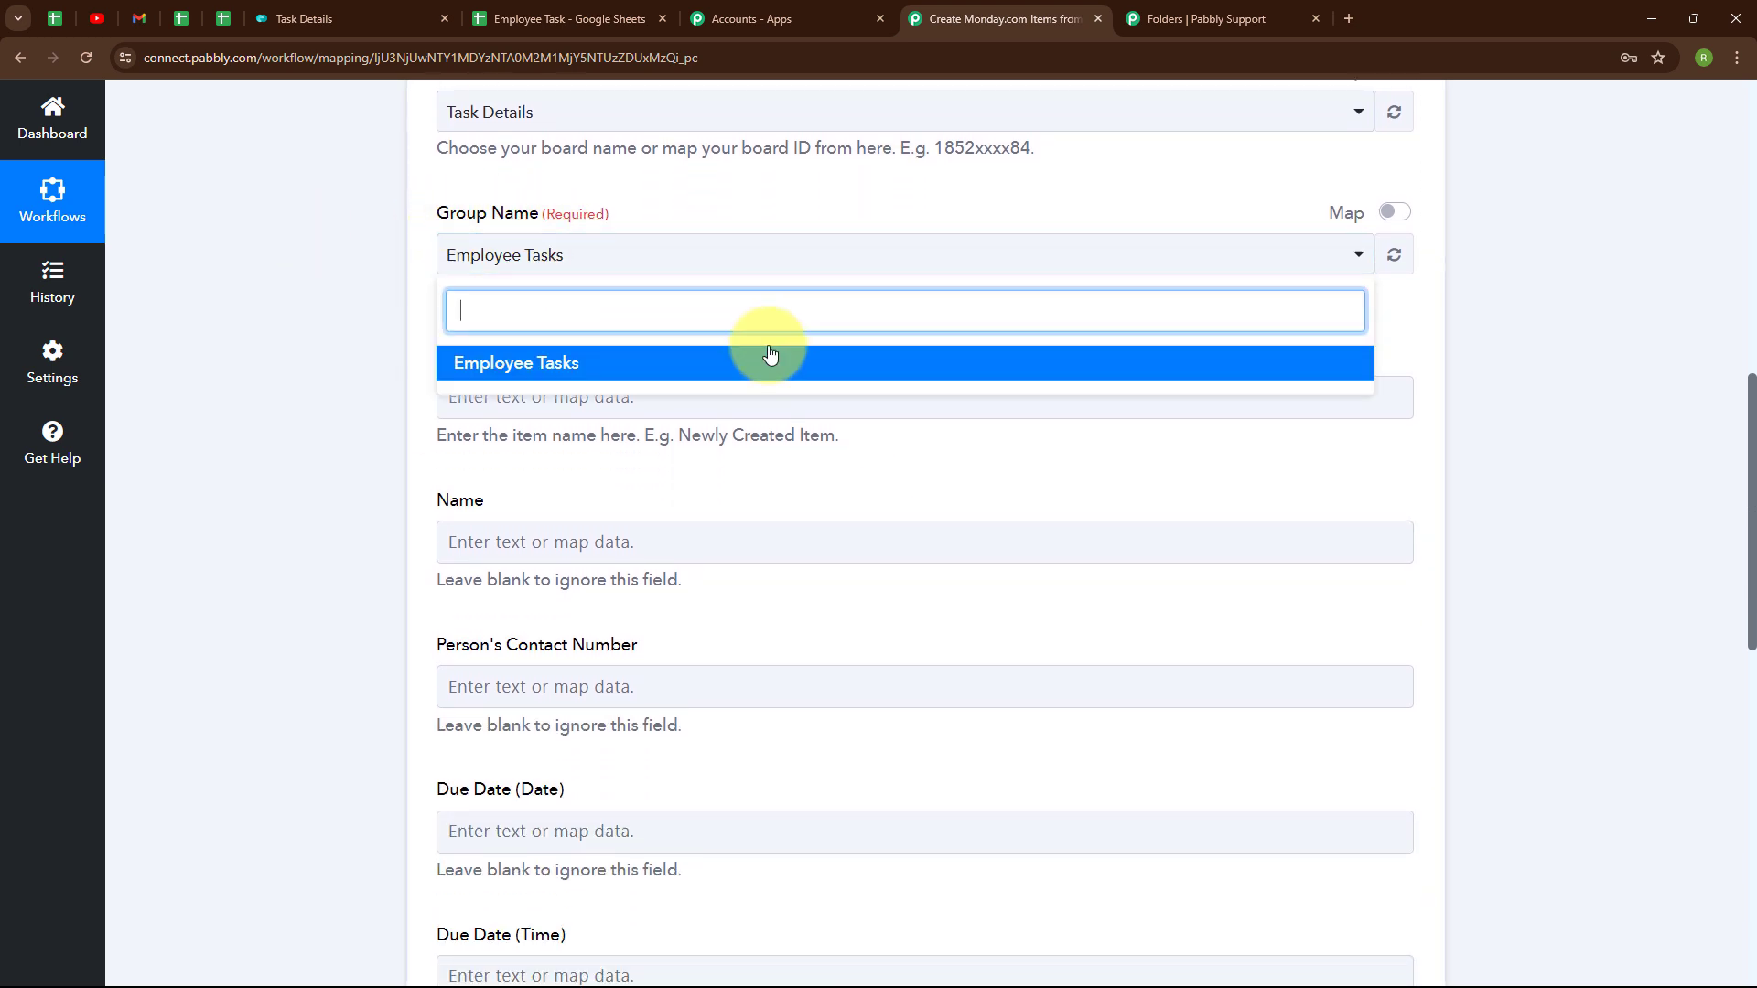
{"action": "left_click", "coordinate": [772, 366]}
{"action": "scroll", "coordinate": [870, 333], "scroll_direction": "down", "scroll_amount": 1}
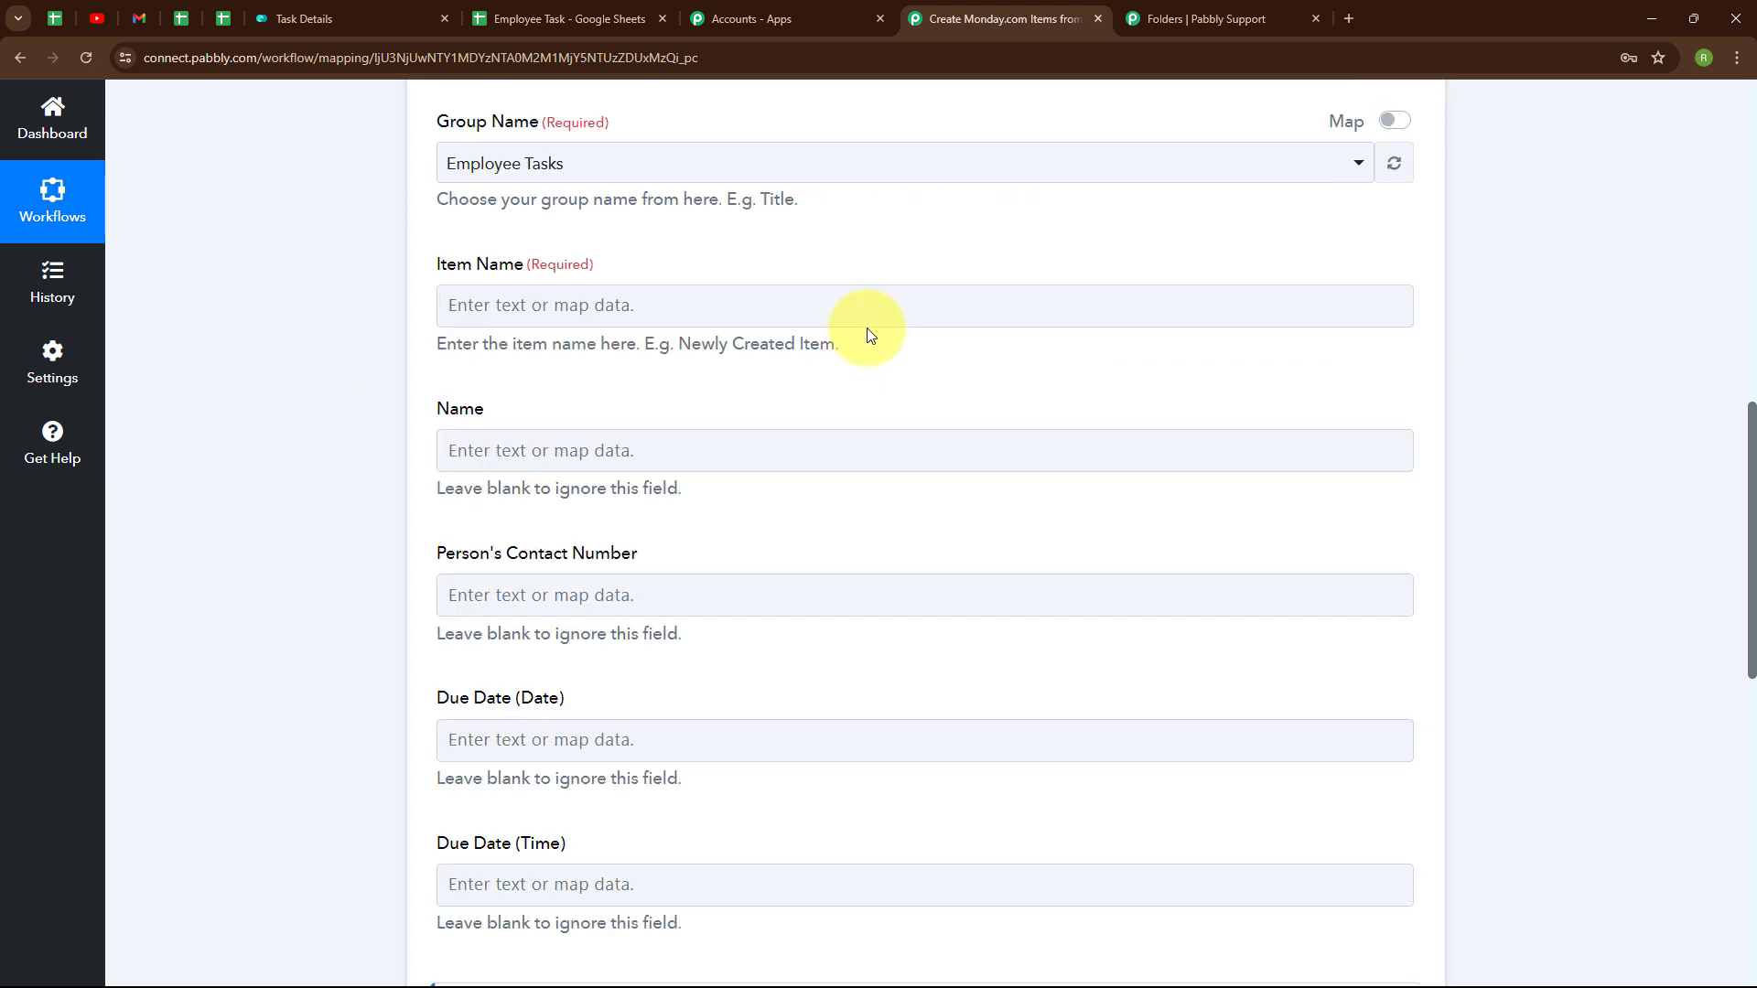
{"action": "left_click", "coordinate": [834, 320]}
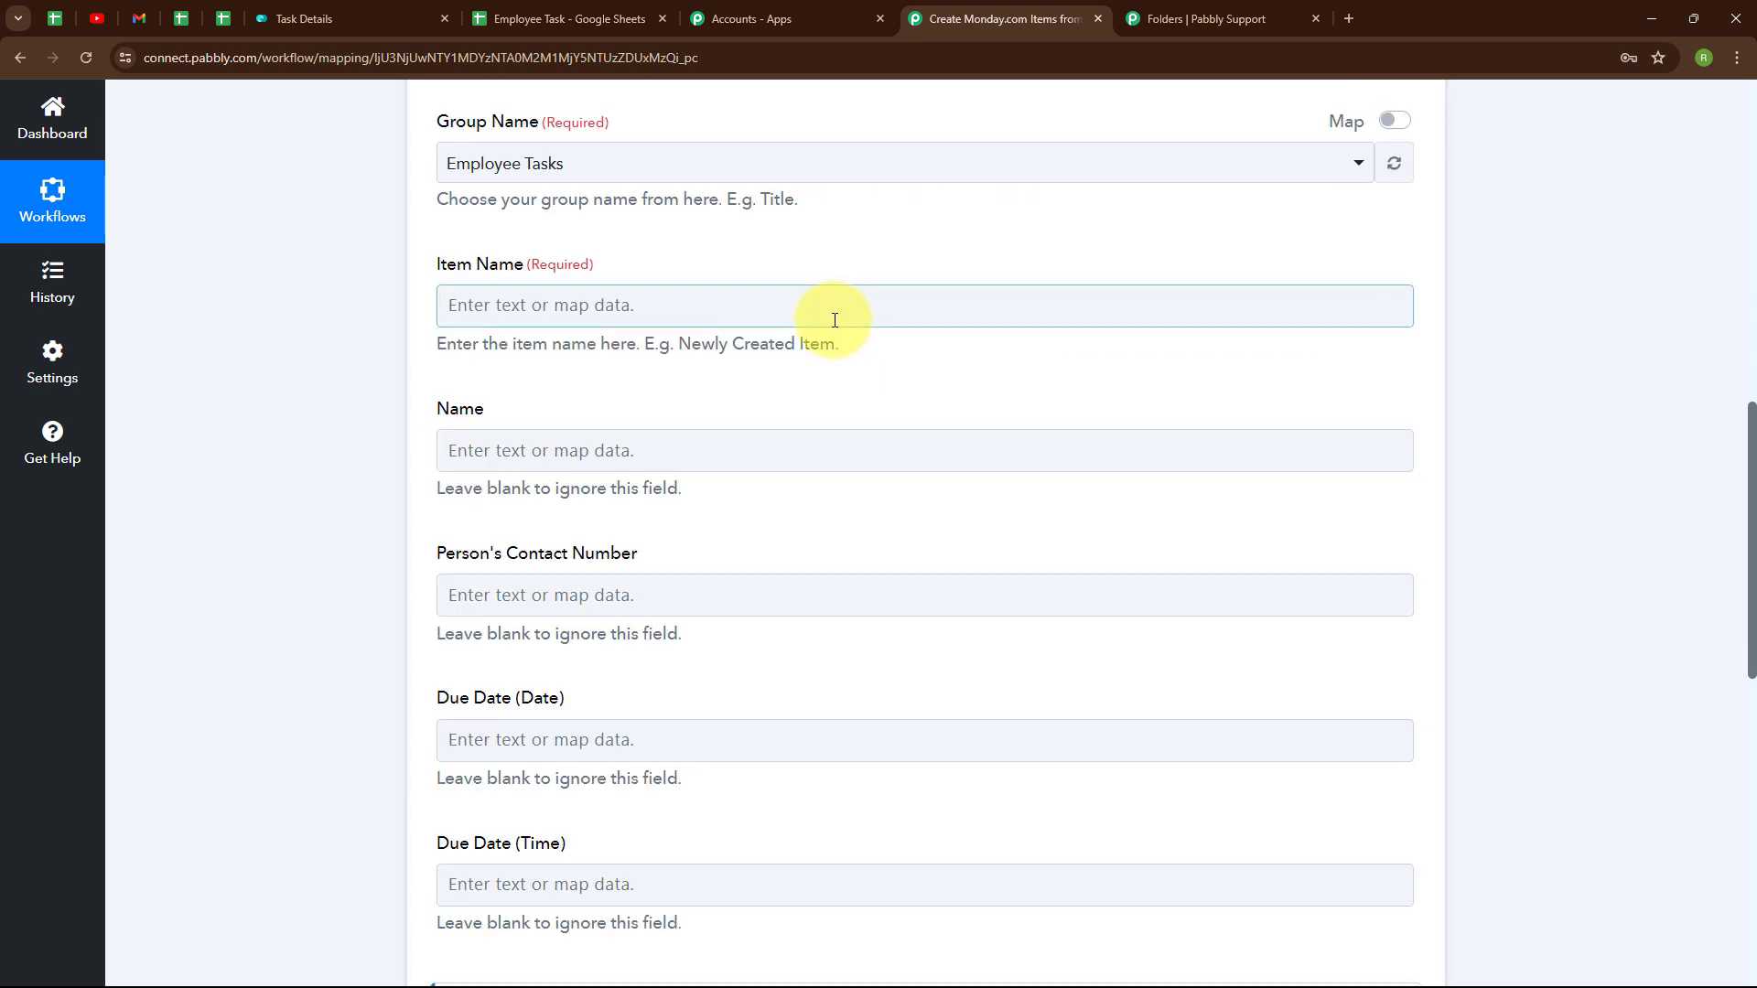
- Map Item Name, Person's Contact Number and Due Date (Date) to the sheet's Task Title, contact number and Due Date
{"action": "left_click", "coordinate": [482, 313]}
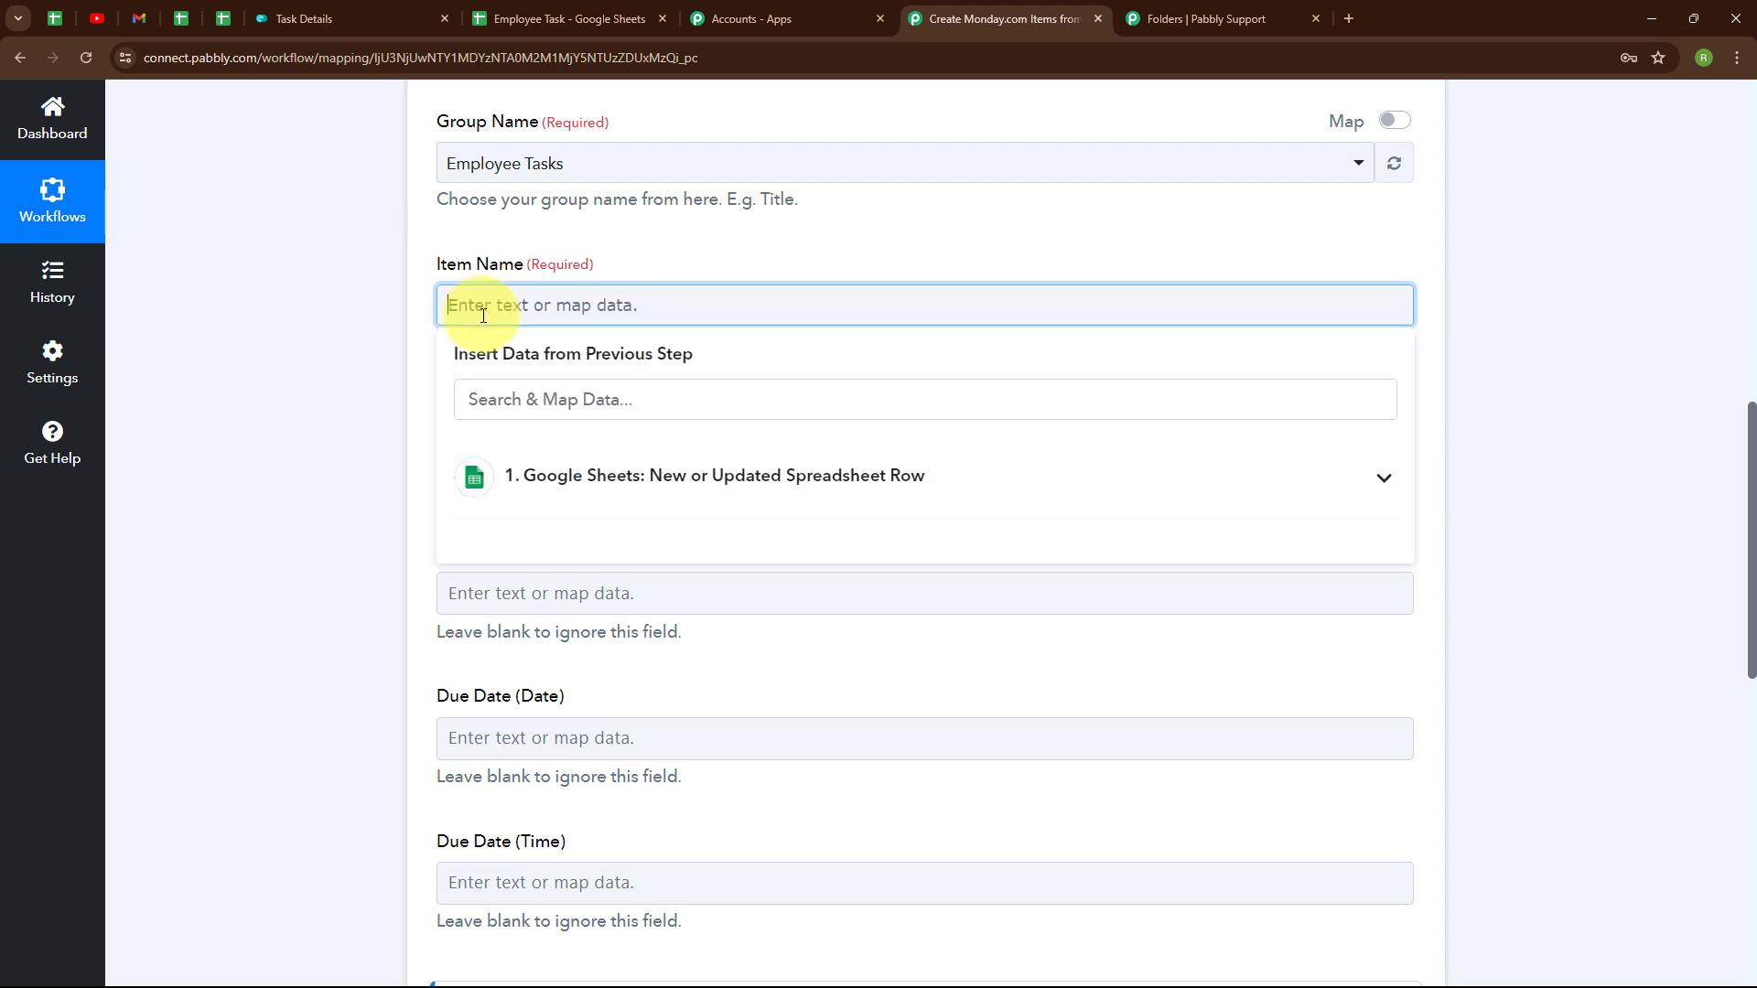
{"action": "left_click", "coordinate": [568, 495]}
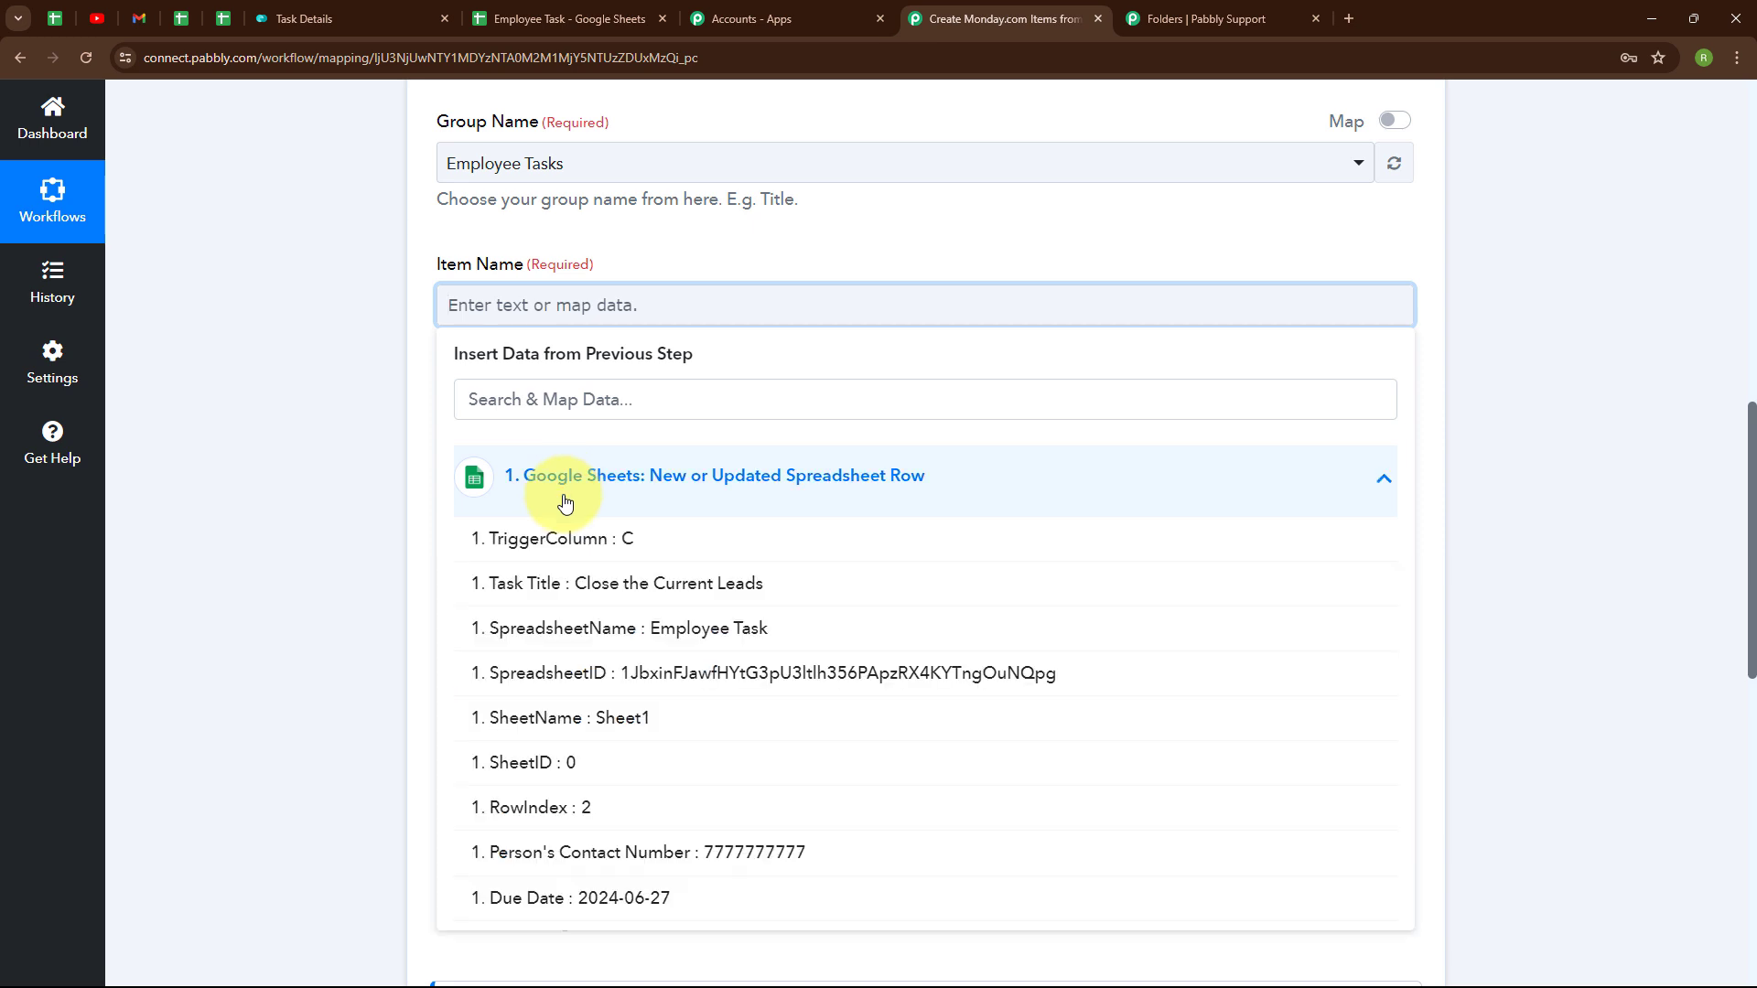
{"action": "left_click", "coordinate": [504, 597]}
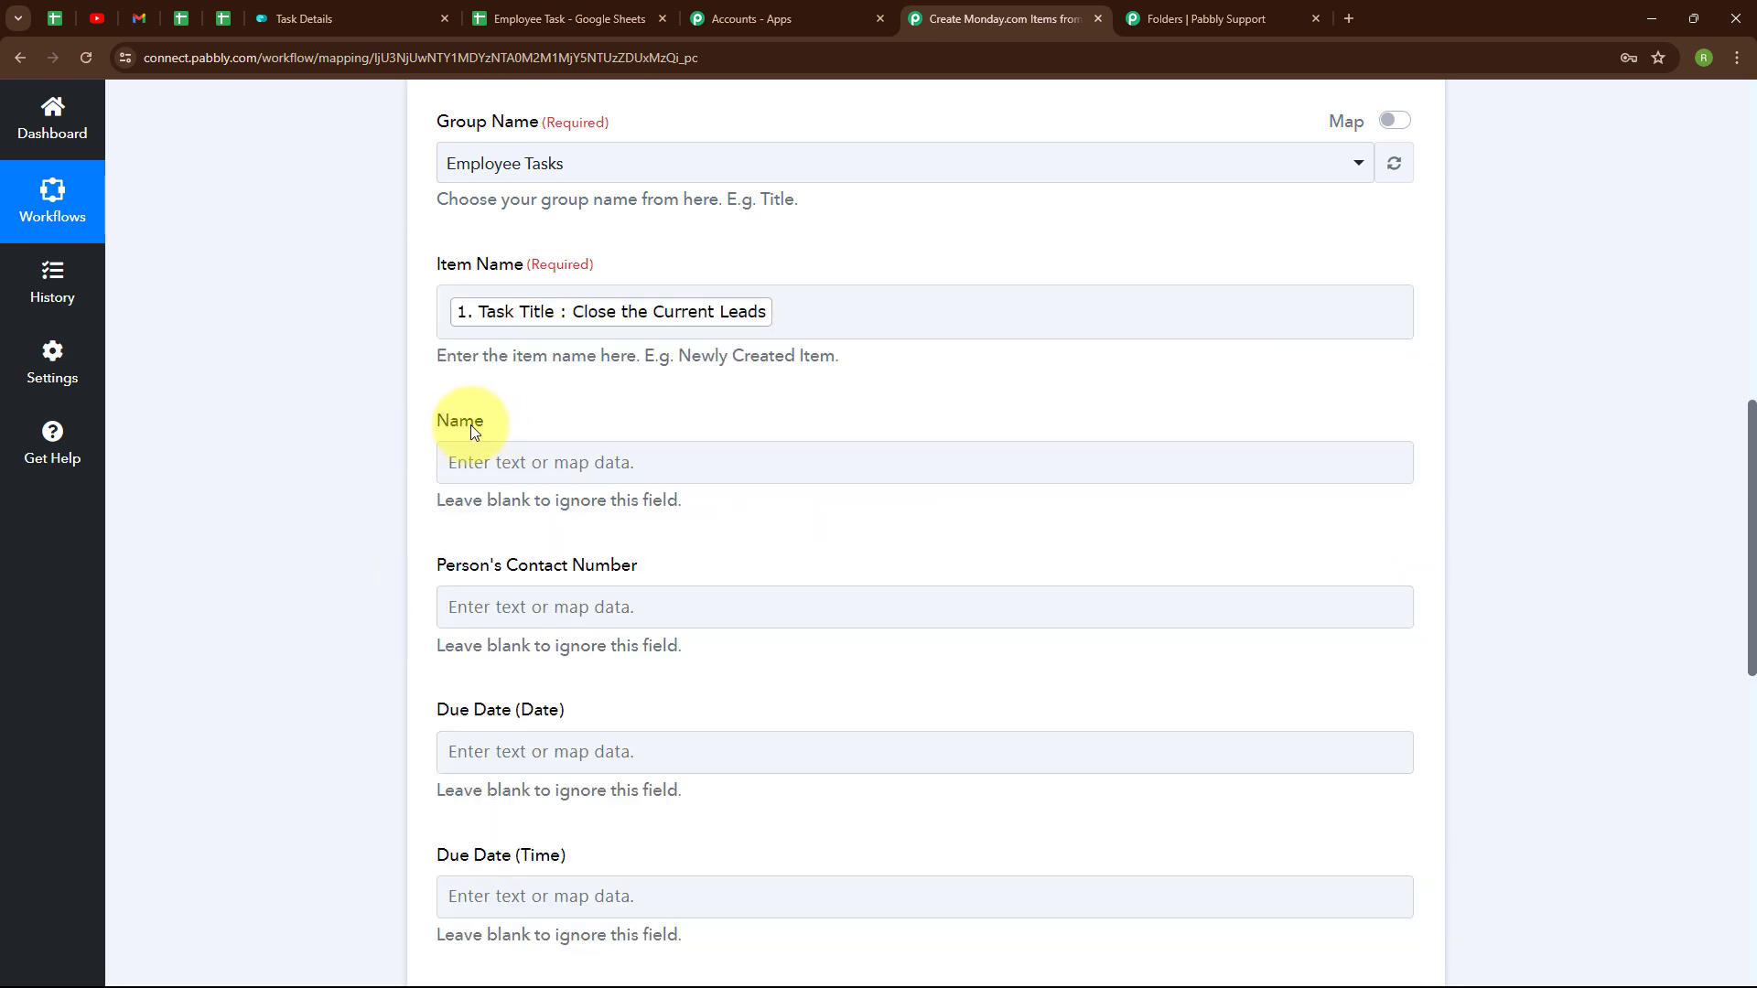
{"action": "scroll", "coordinate": [745, 423], "scroll_direction": "down", "scroll_amount": 2}
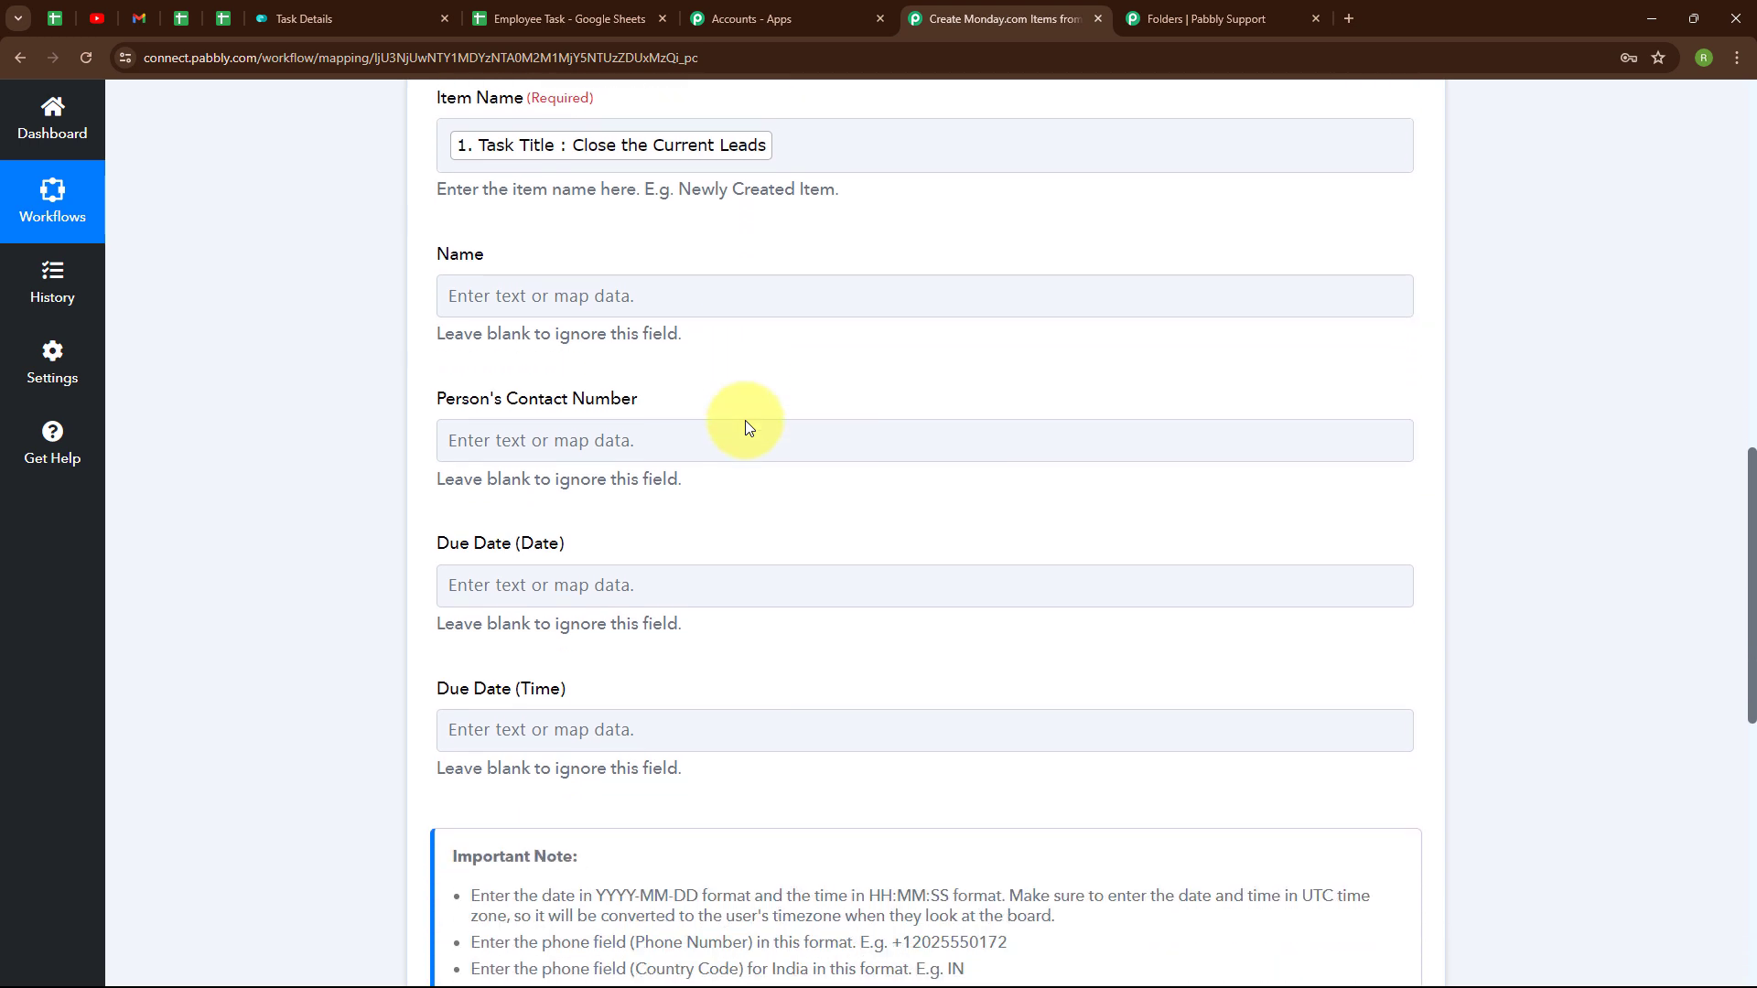
{"action": "left_click", "coordinate": [467, 422]}
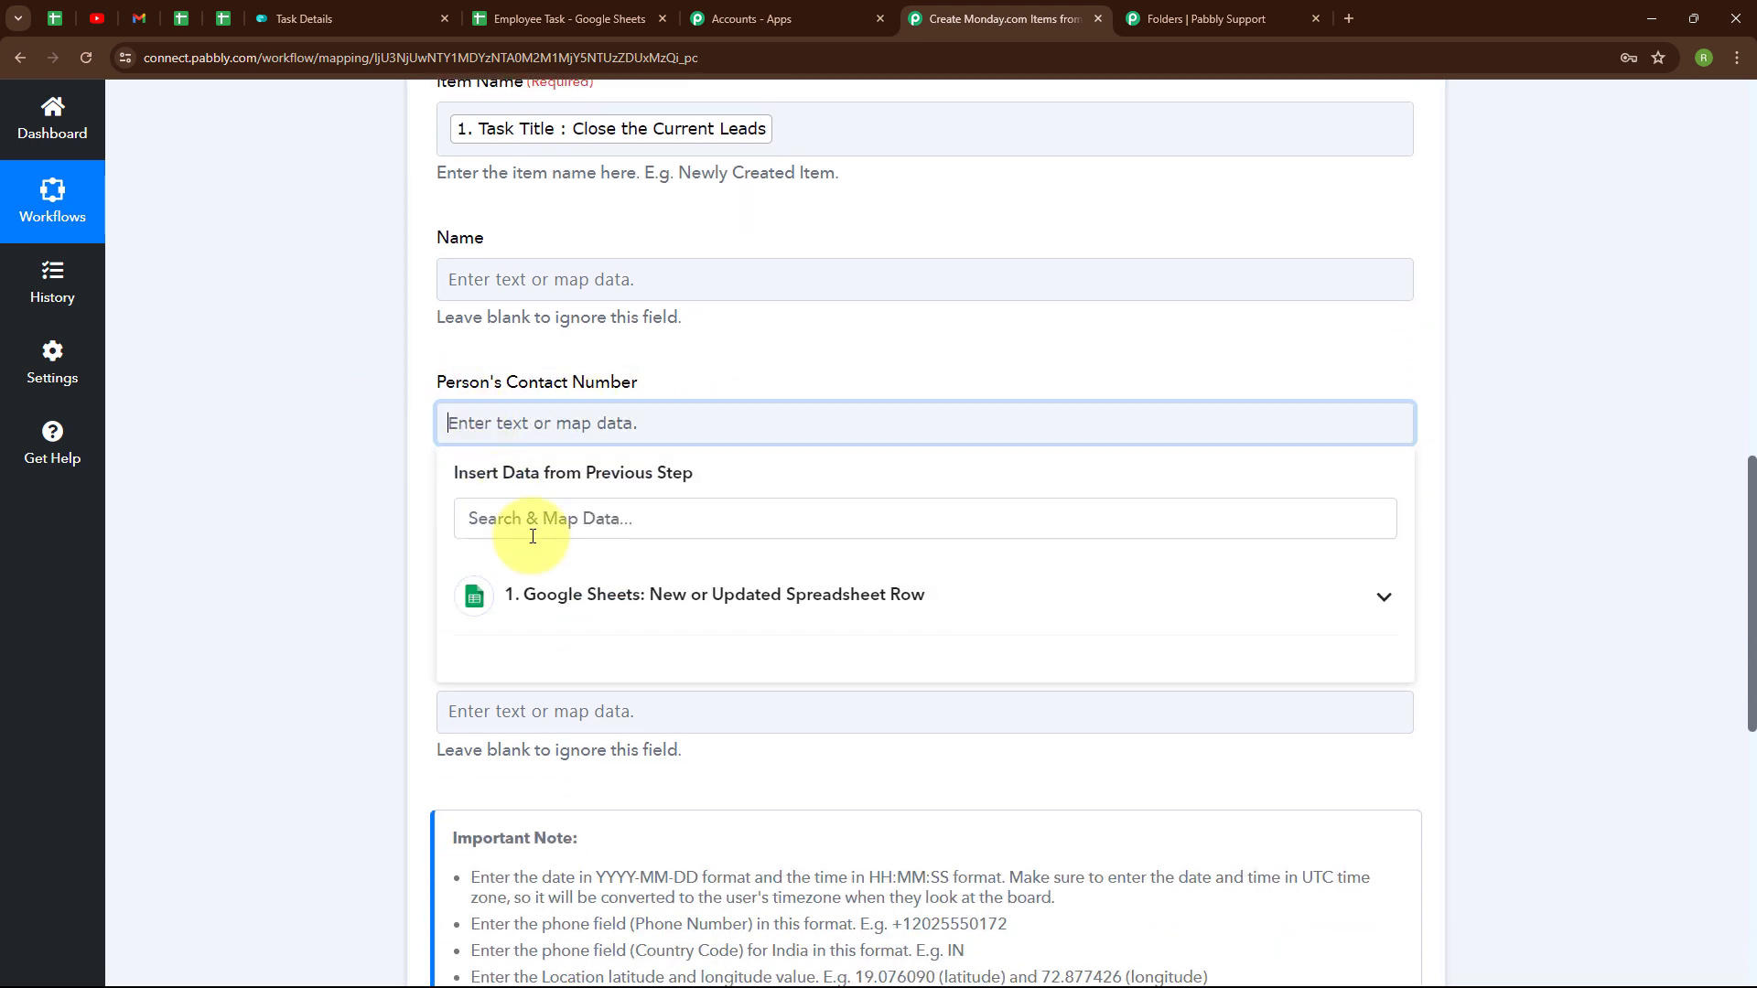
{"action": "left_click", "coordinate": [549, 597]}
{"action": "scroll", "coordinate": [560, 717], "scroll_direction": "down", "scroll_amount": 1}
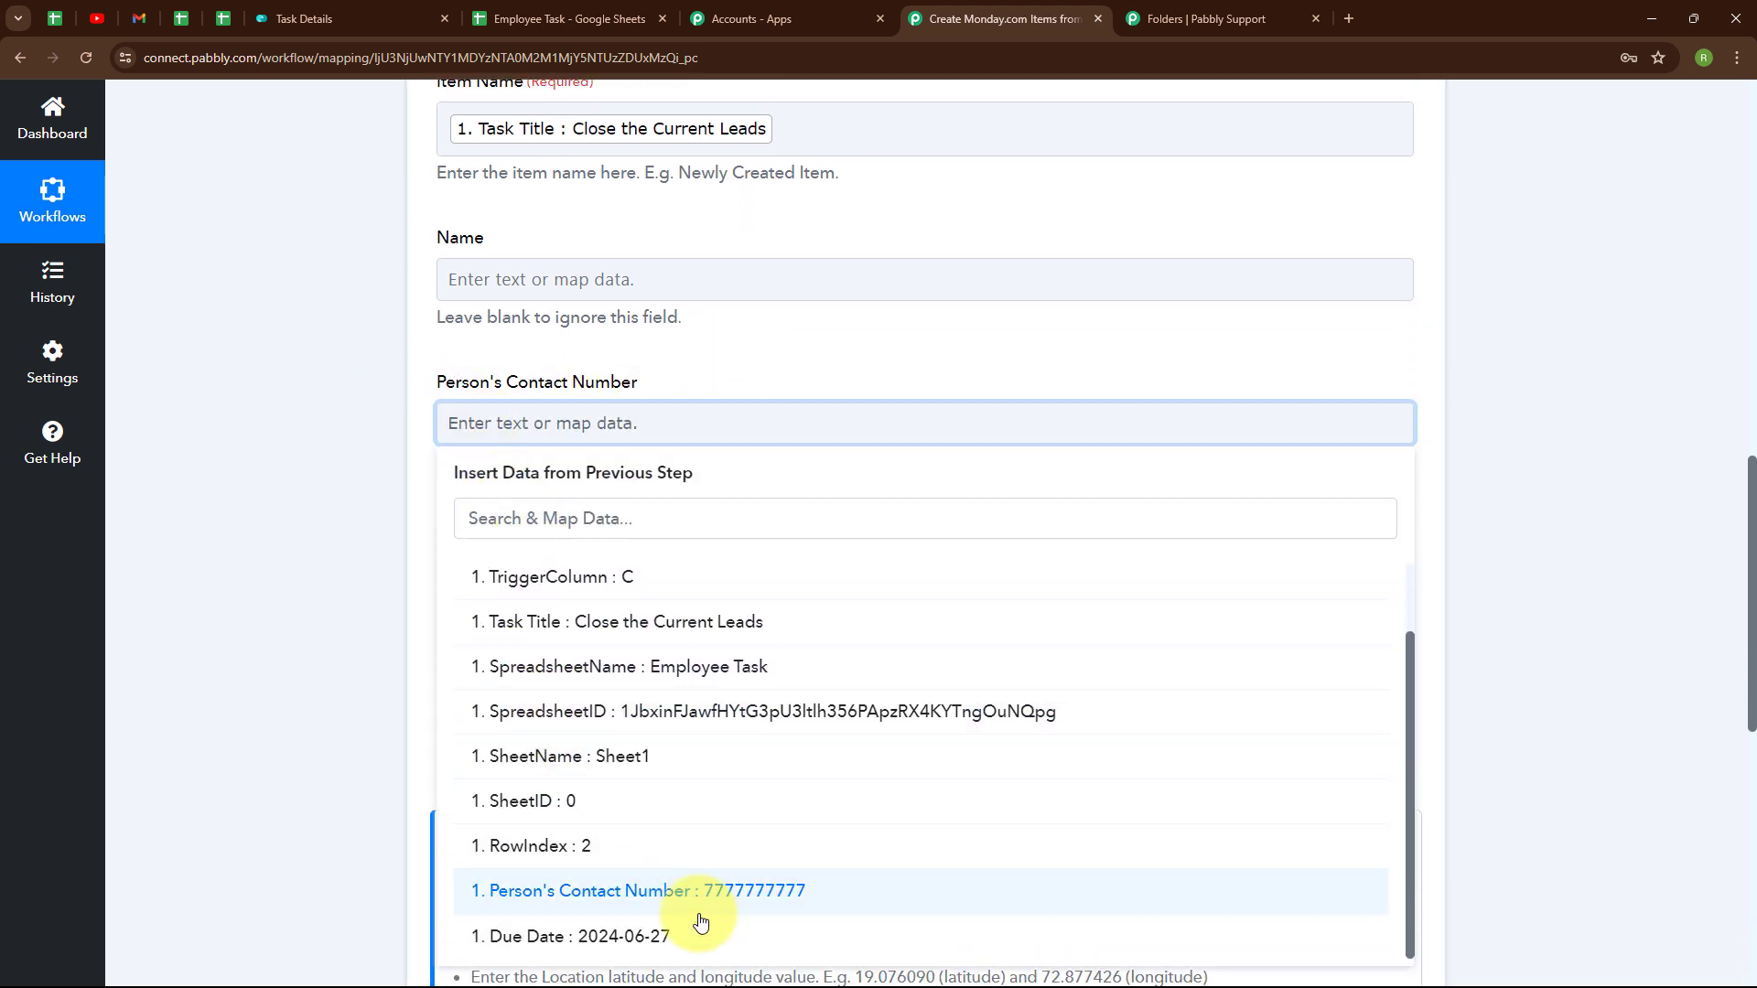
{"action": "left_click", "coordinate": [674, 887]}
{"action": "left_click", "coordinate": [469, 494]}
{"action": "left_click", "coordinate": [597, 686]}
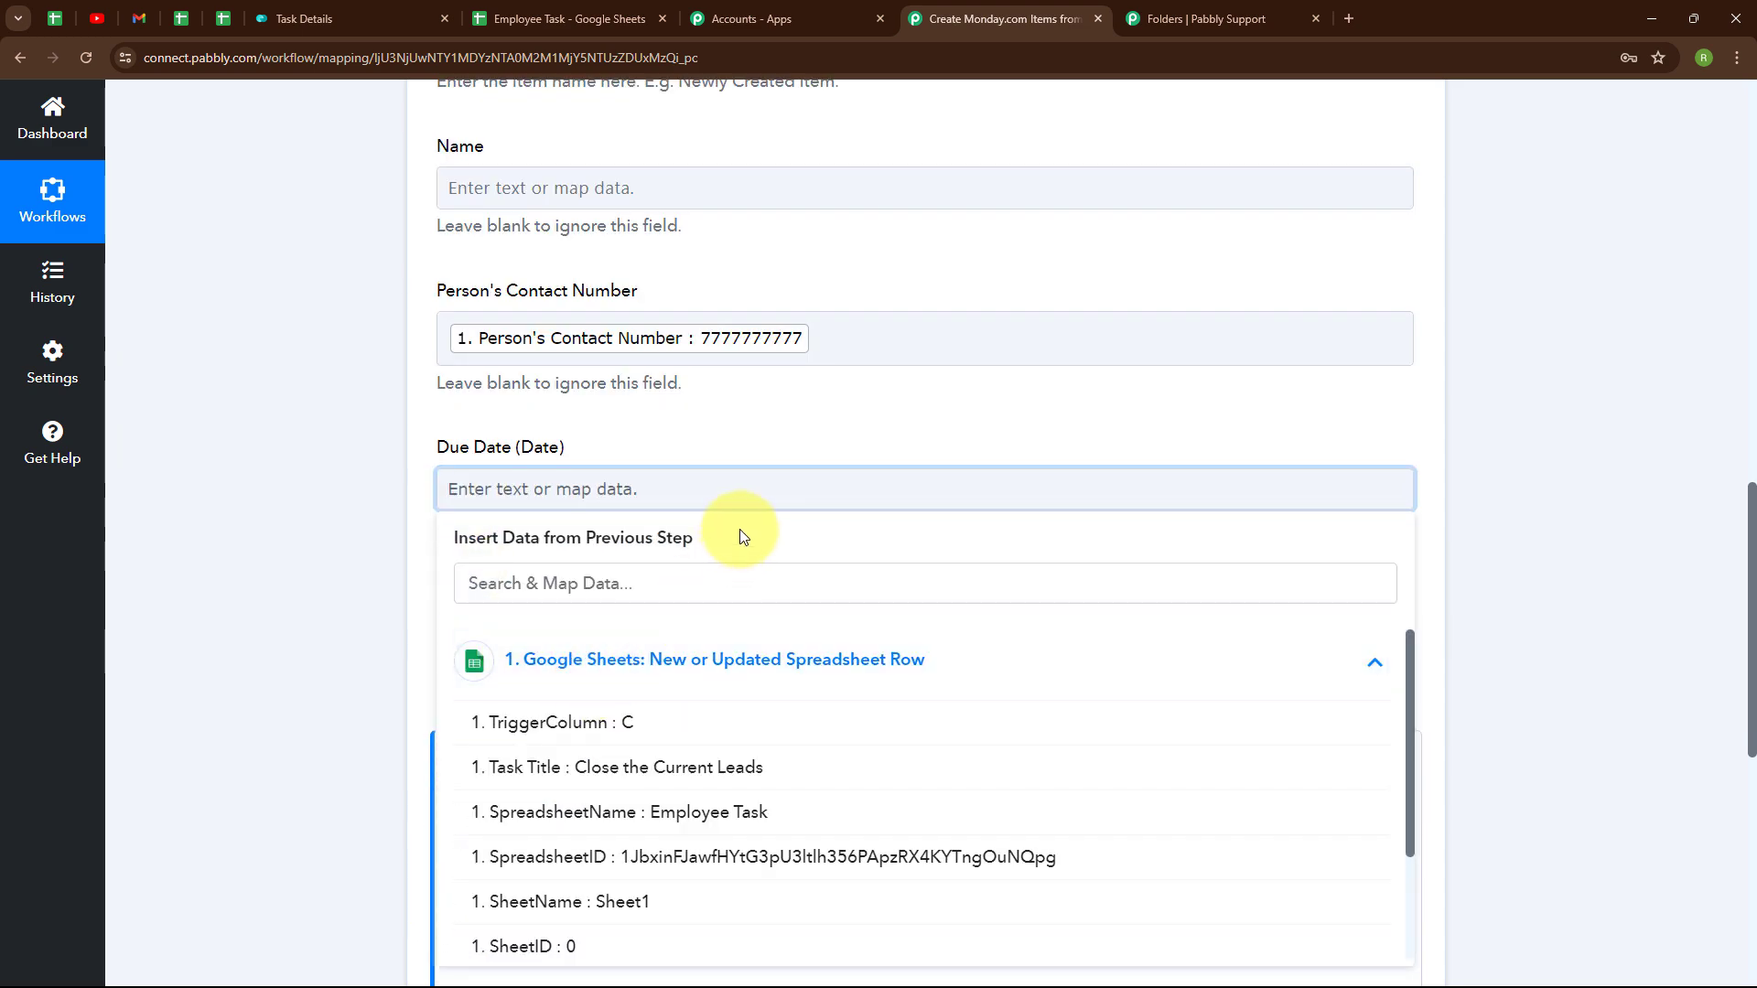
{"action": "scroll", "coordinate": [723, 677], "scroll_direction": "down", "scroll_amount": 3}
{"action": "left_click", "coordinate": [701, 806]}
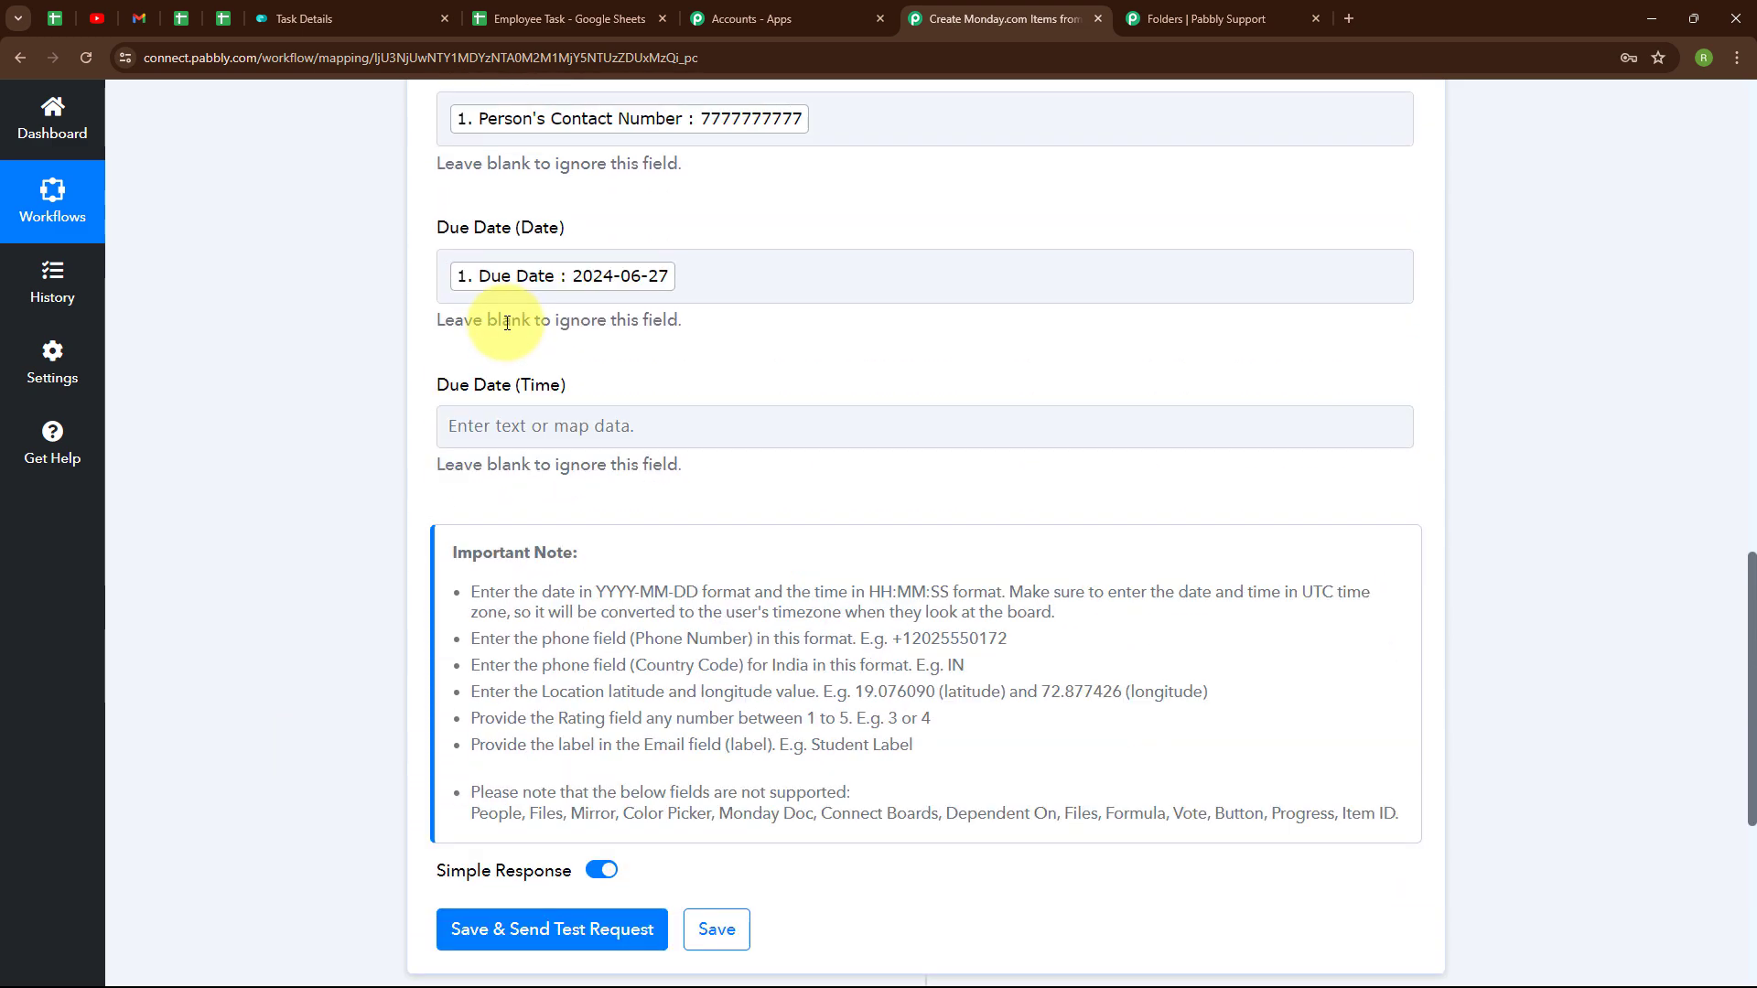
- Leave Due Date (Time) empty, save and send a test request, then view the Task Details board
{"action": "left_click", "coordinate": [624, 447]}
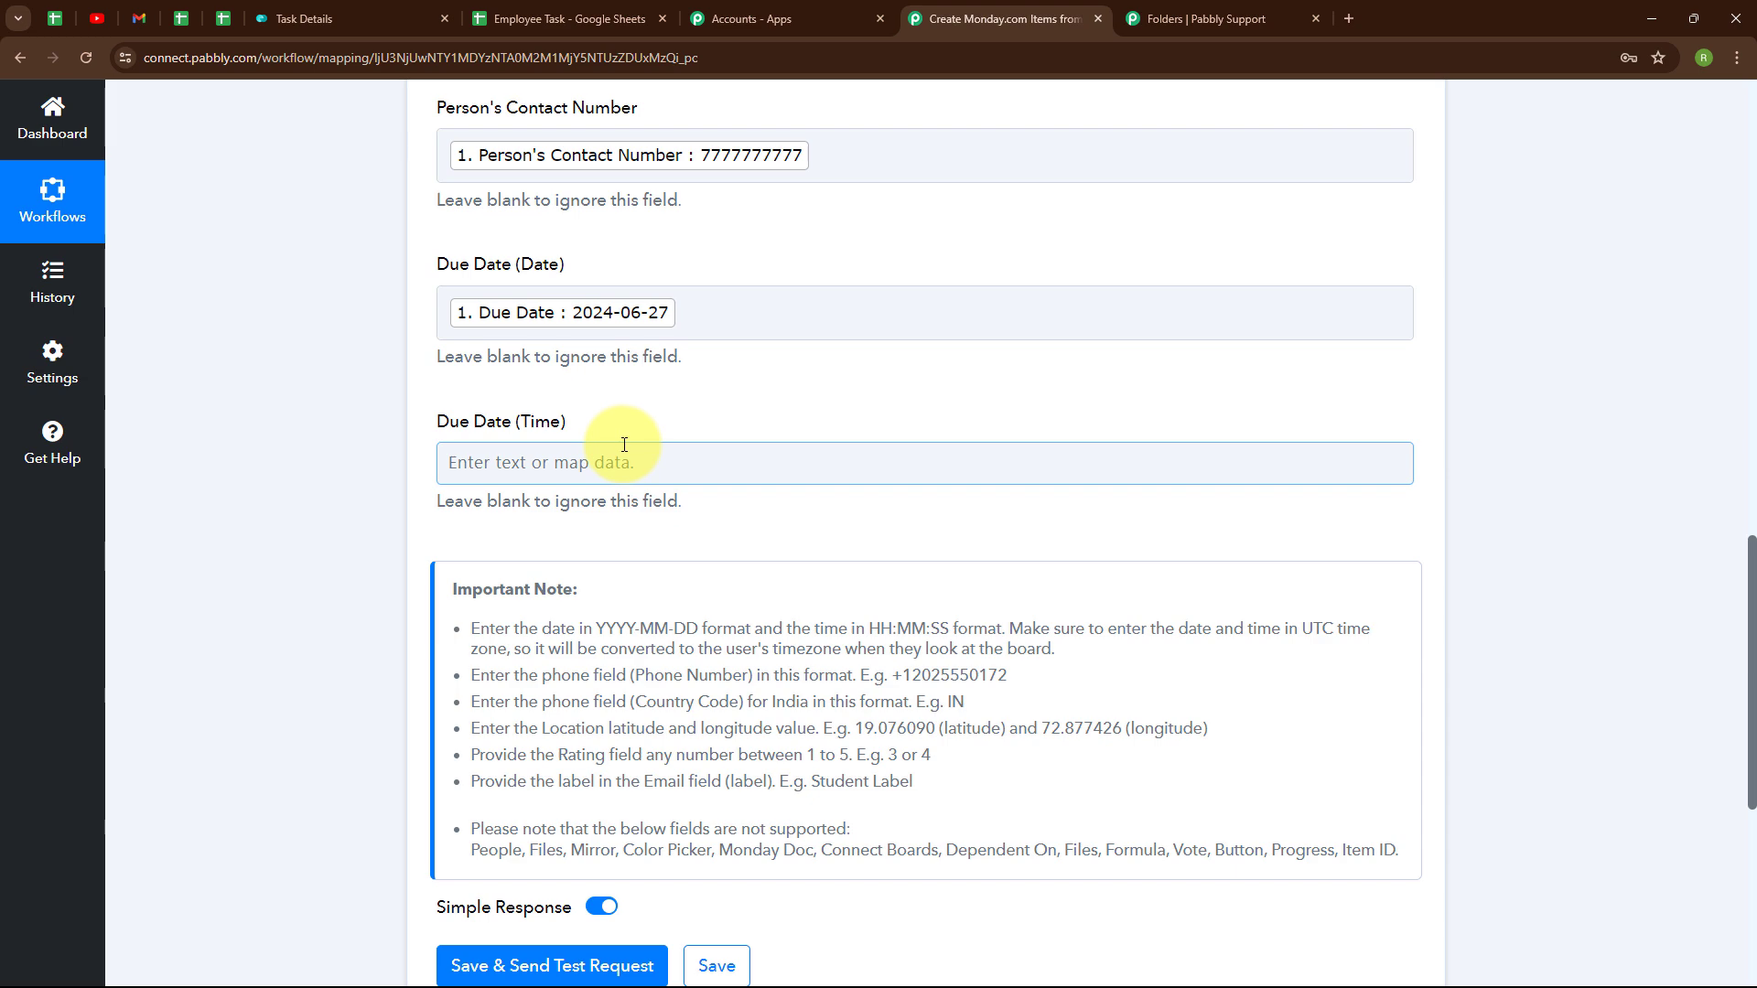
{"action": "scroll", "coordinate": [847, 443], "scroll_direction": "down", "scroll_amount": 1}
{"action": "scroll", "coordinate": [847, 443], "scroll_direction": "up", "scroll_amount": 1}
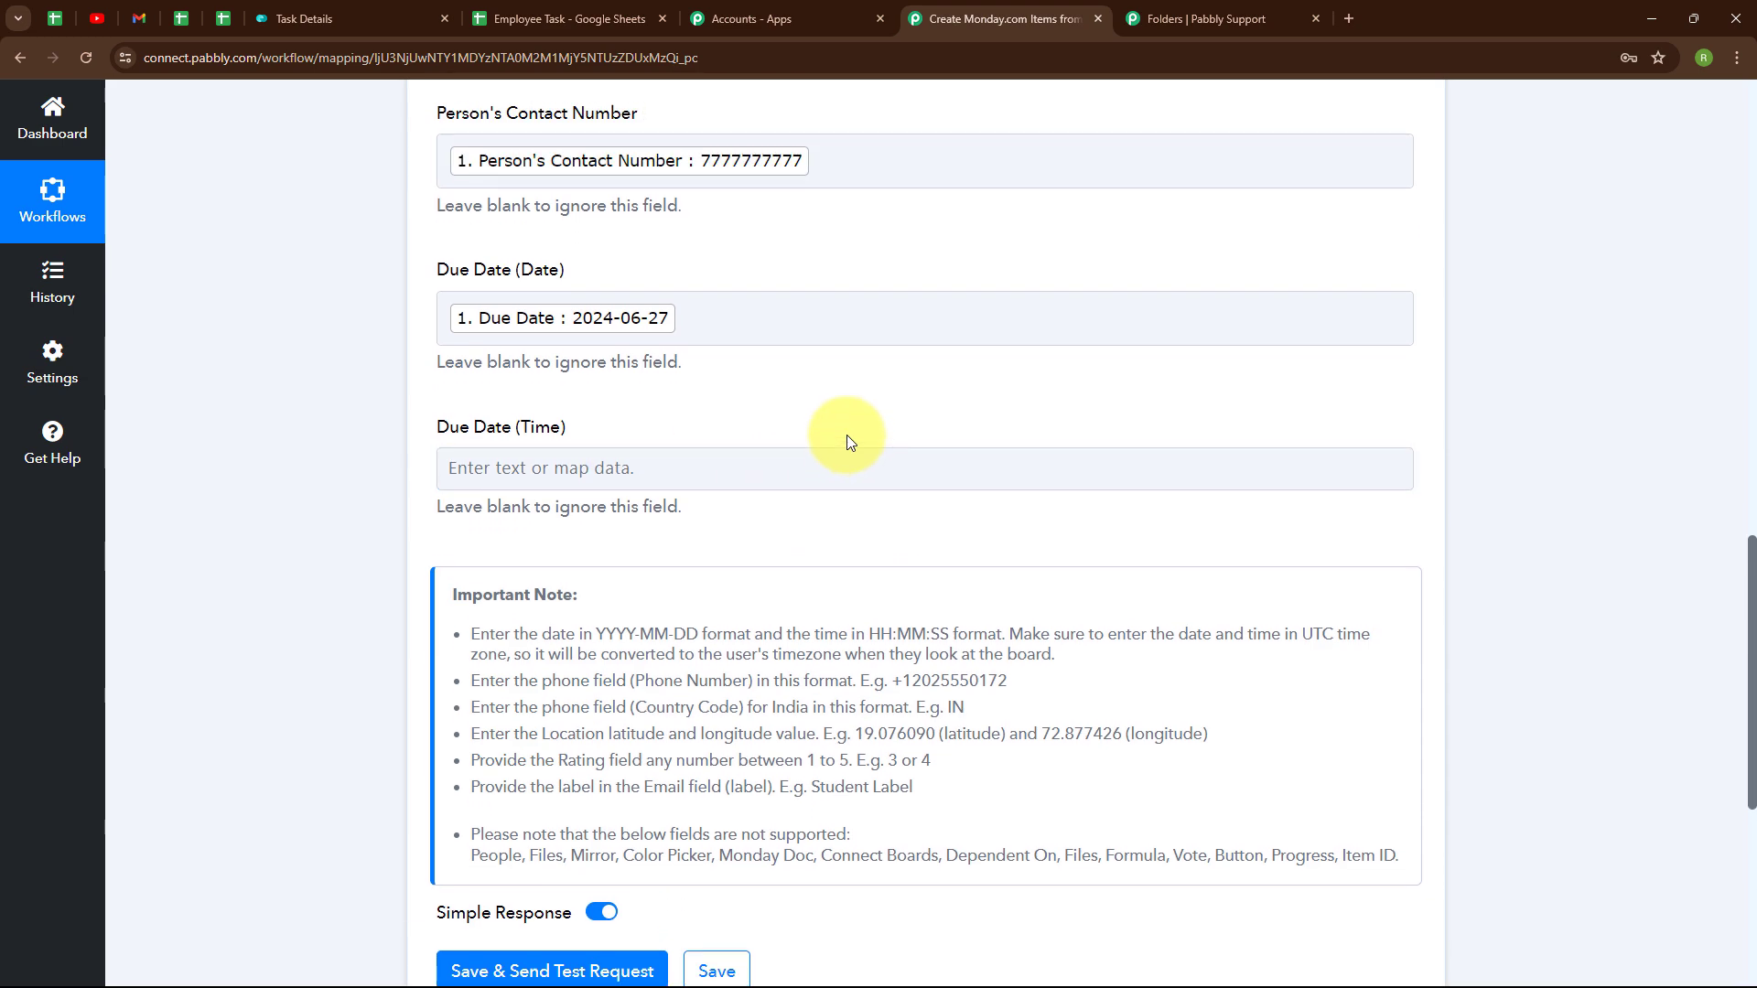
{"action": "scroll", "coordinate": [847, 435], "scroll_direction": "up", "scroll_amount": 7}
{"action": "scroll", "coordinate": [848, 435], "scroll_direction": "down", "scroll_amount": 10}
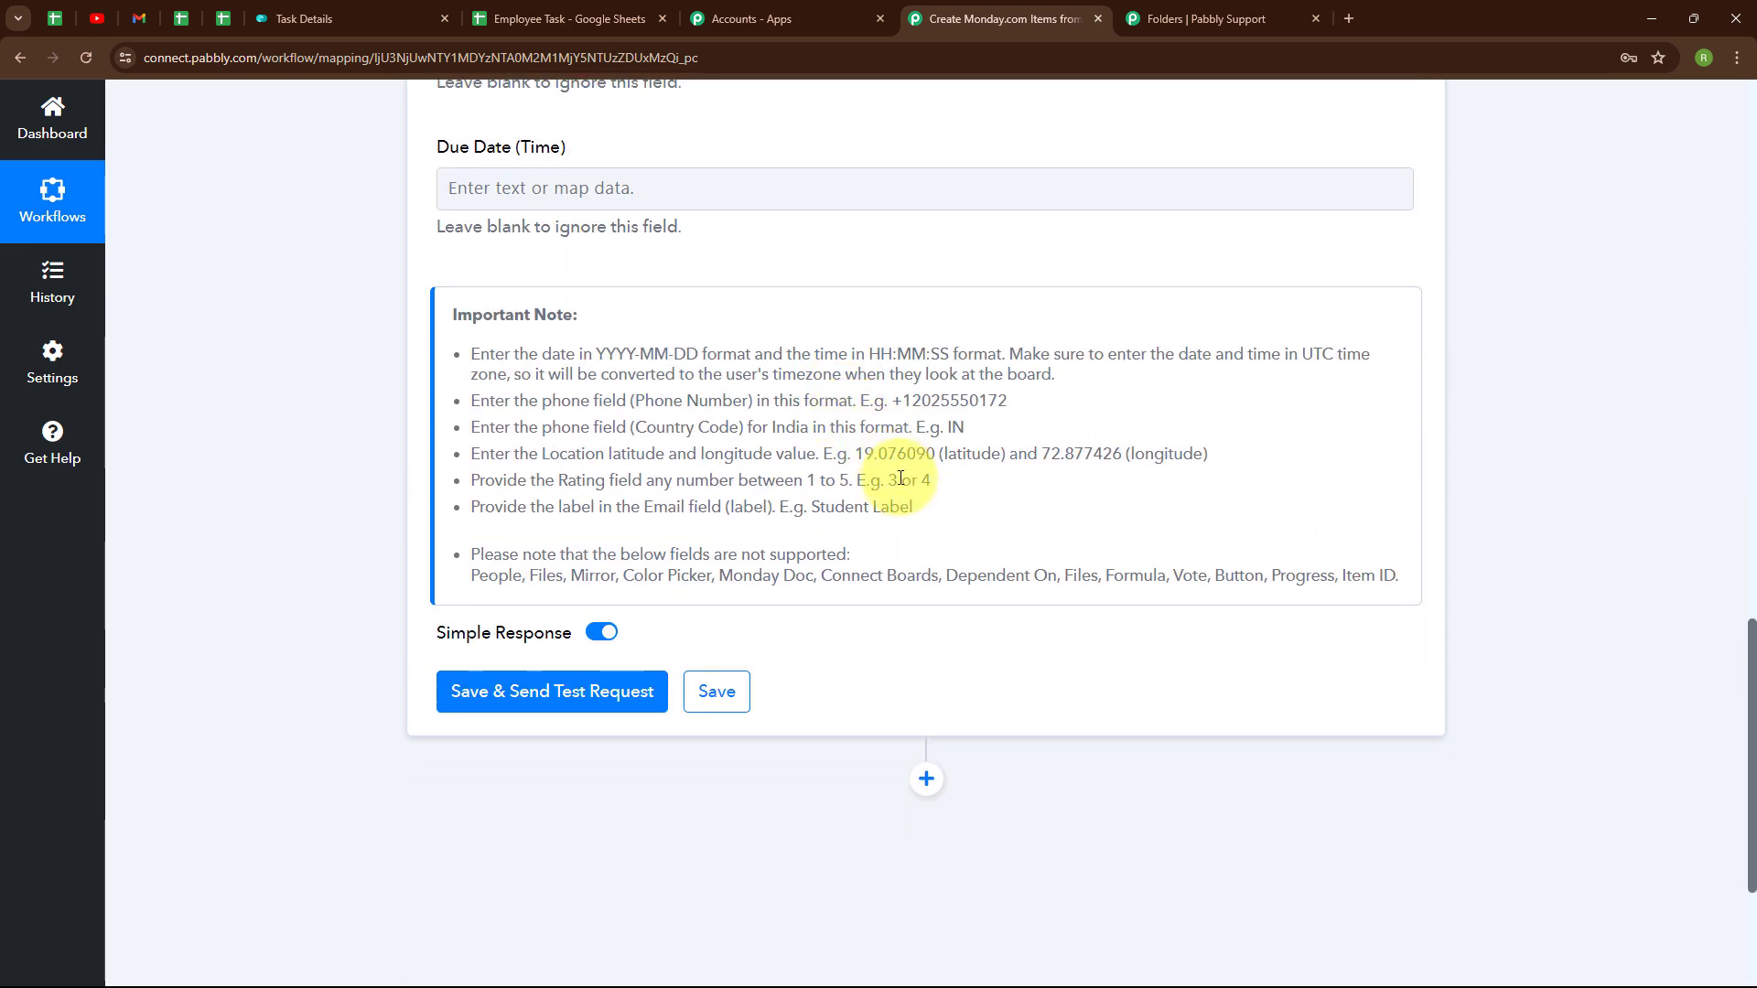
{"action": "left_click", "coordinate": [585, 697]}
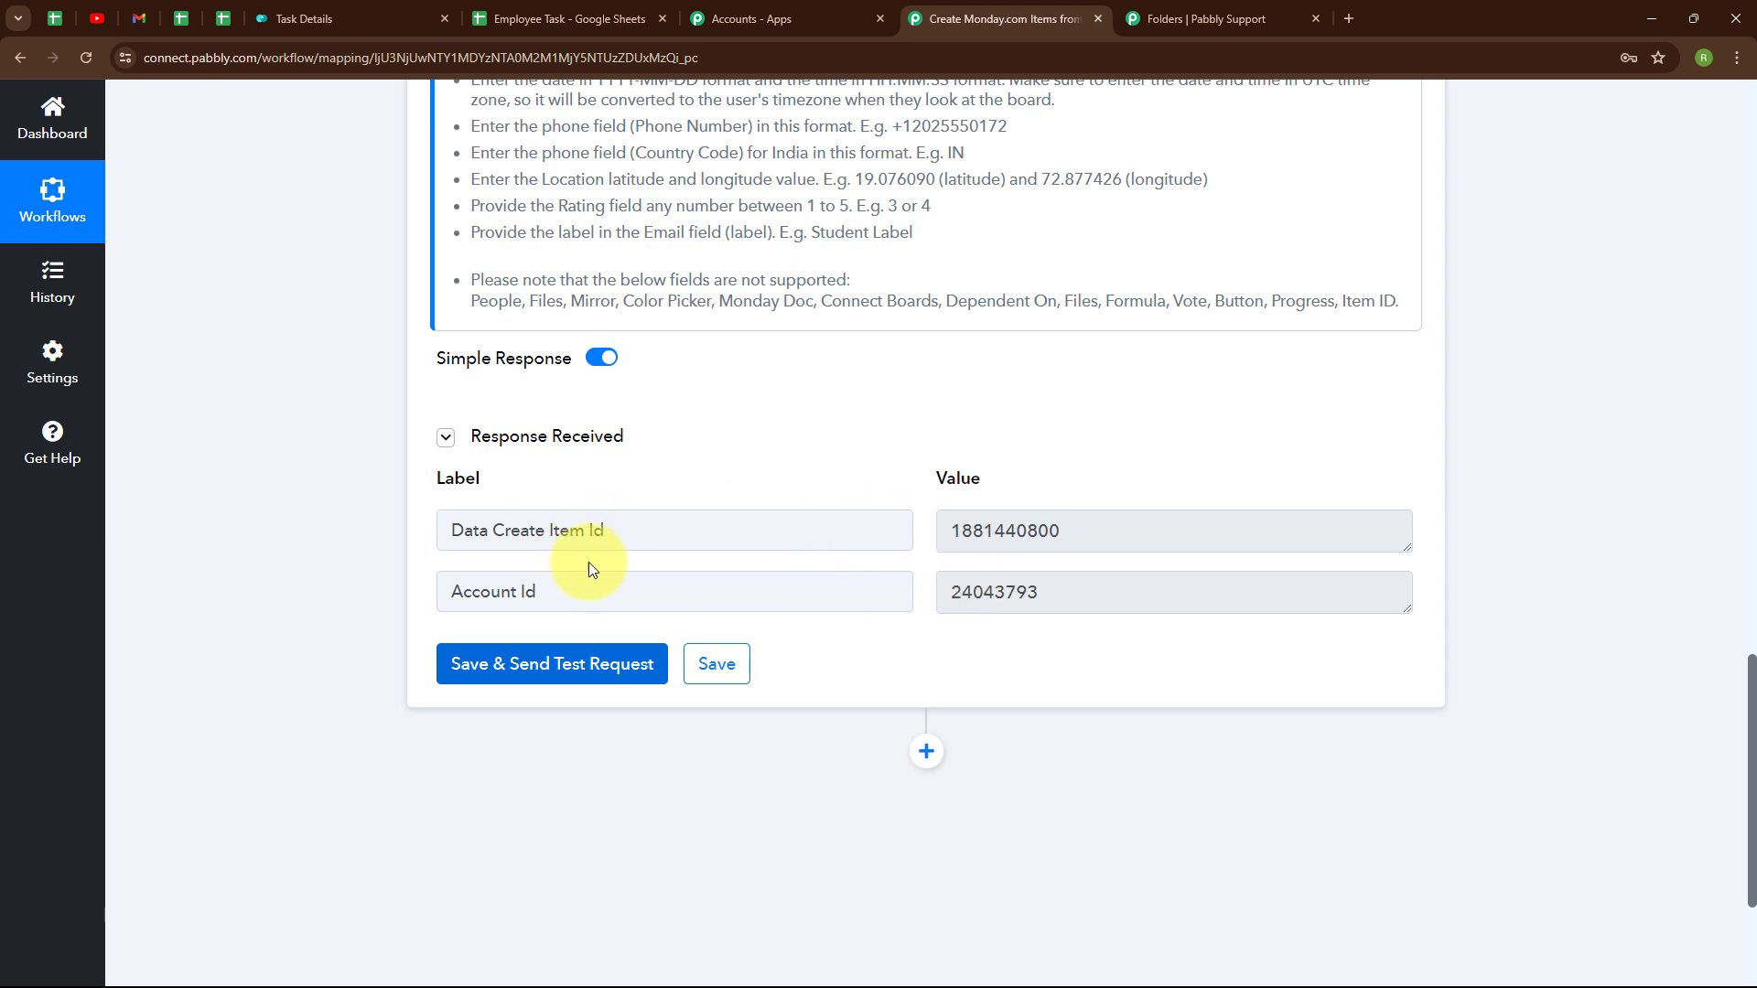
{"action": "left_click", "coordinate": [293, 7]}
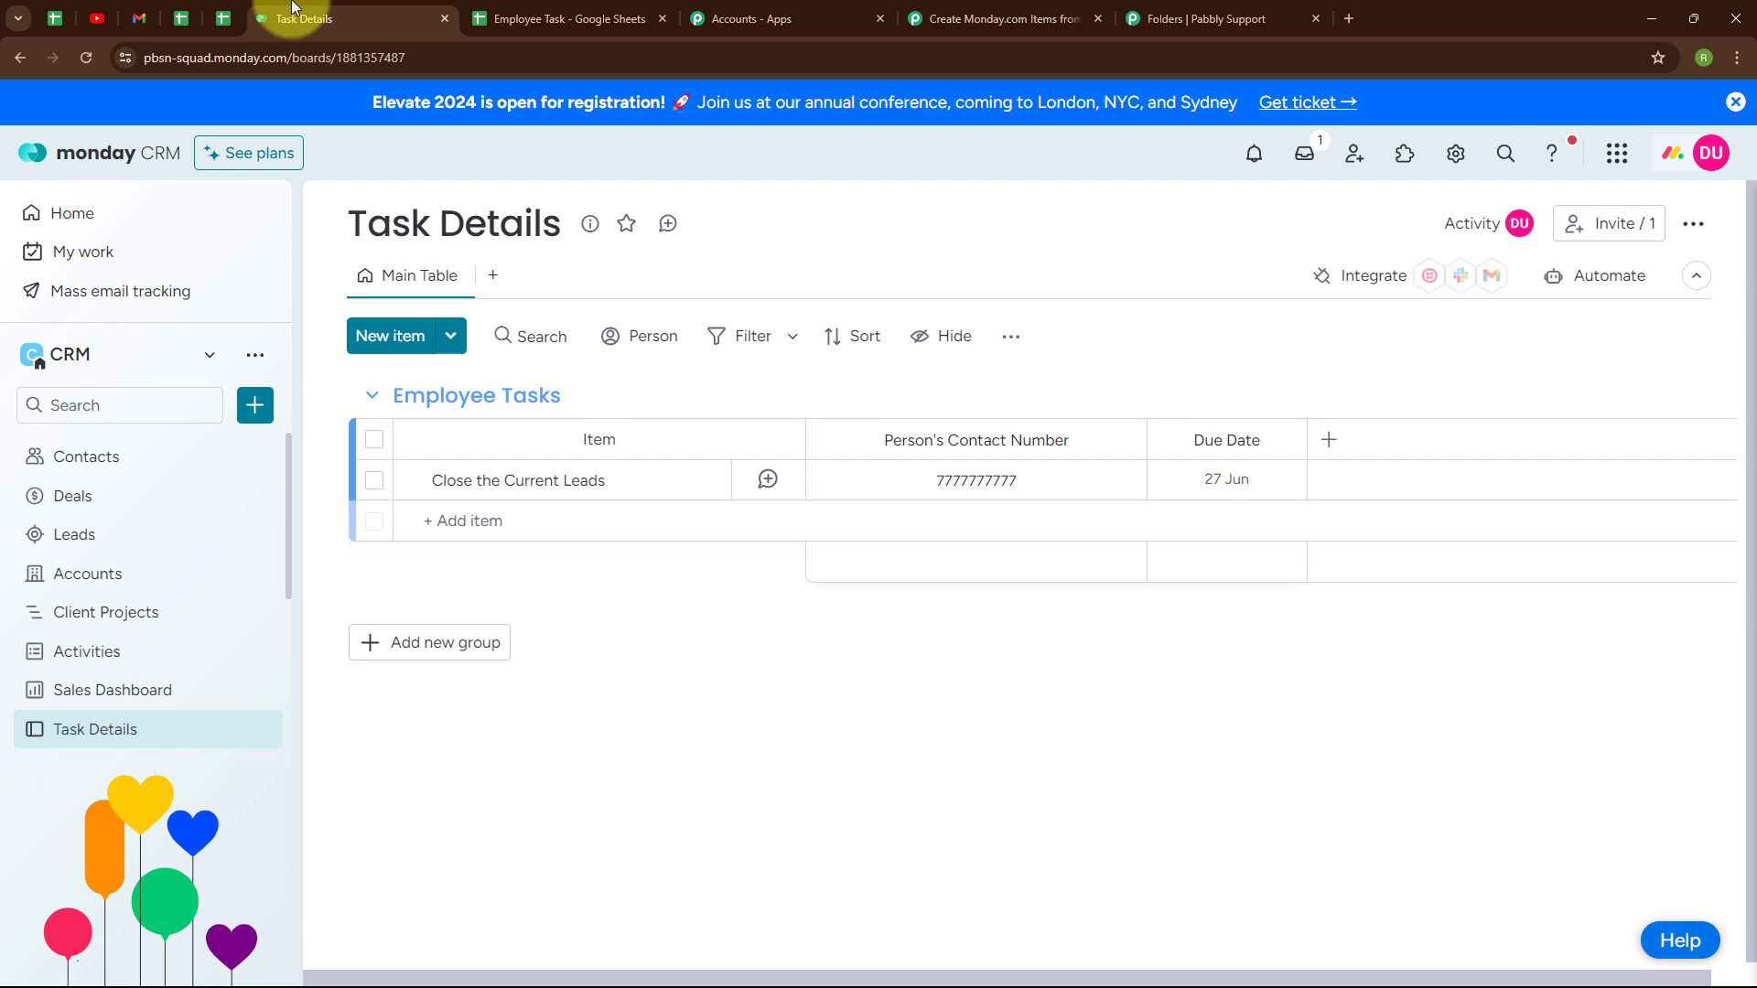
- Confirm the Close the Current Leads item with its contact number and 27 Jun due date, then return to Pabbly
{"action": "left_click", "coordinate": [374, 482]}
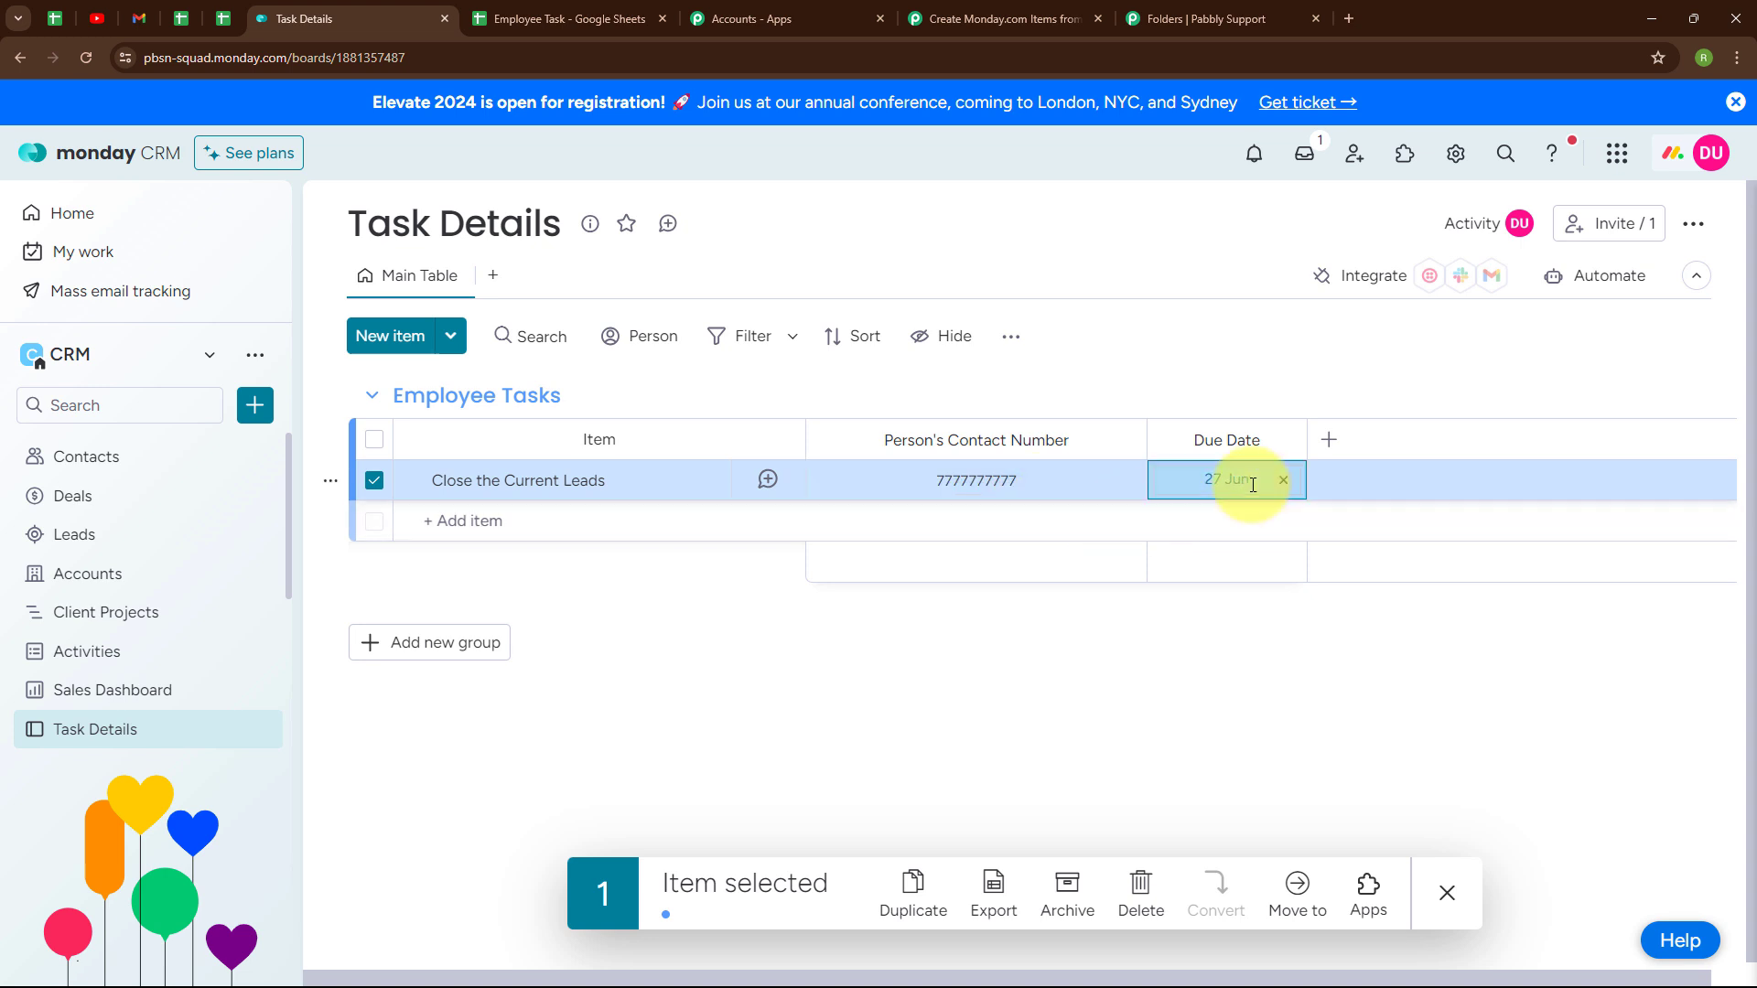
{"action": "left_click", "coordinate": [930, 27]}
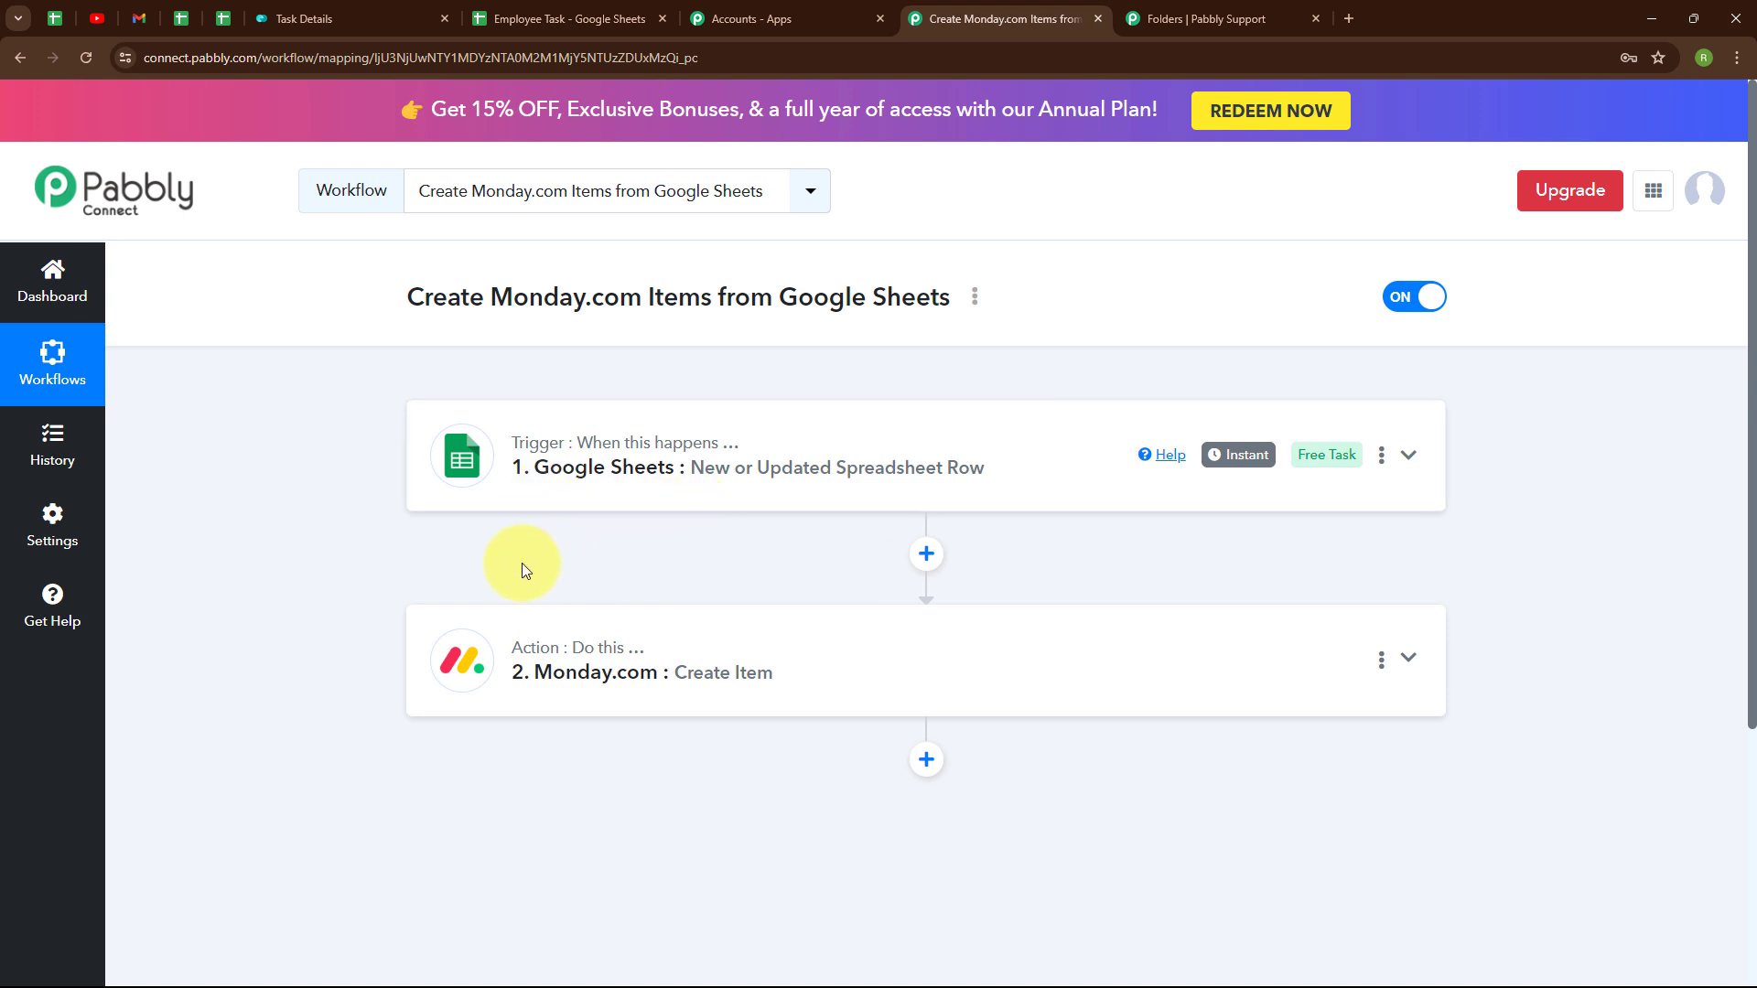
- Enter 'Generate New Facebook Leads', a contact number and due date 2024-06-27 in row 3 of Employee Task
{"action": "left_click", "coordinate": [619, 8]}
{"action": "double_click", "coordinate": [319, 371]}
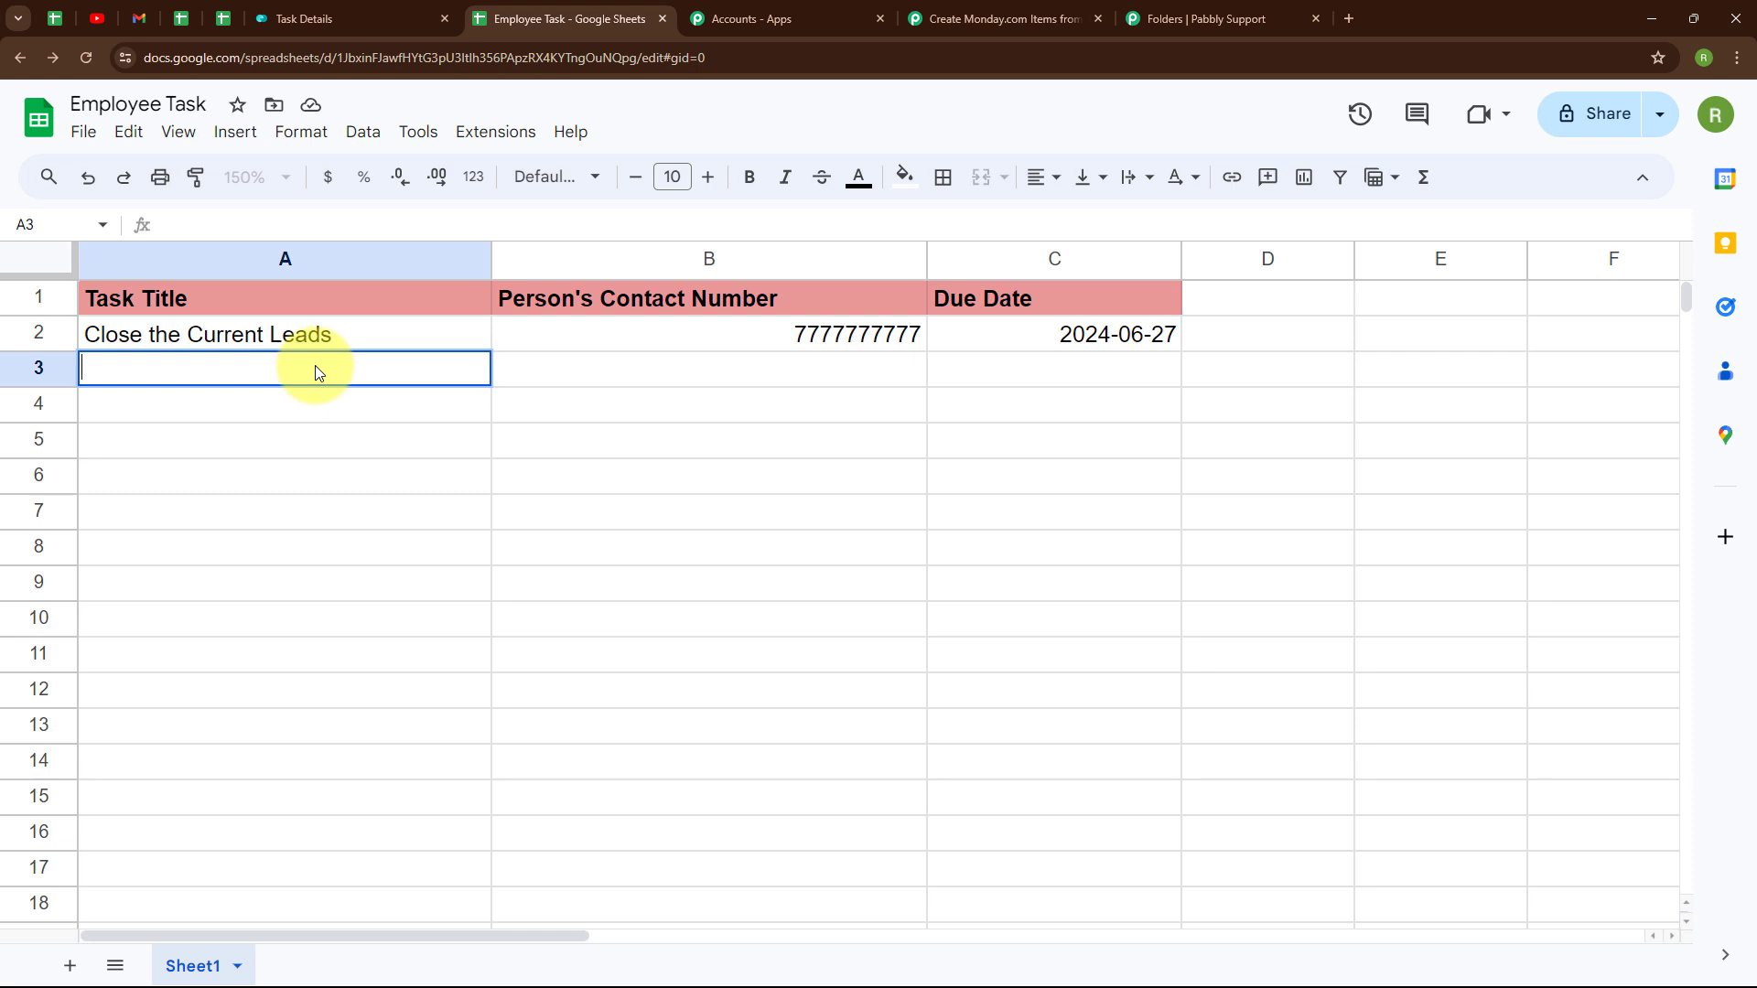
{"action": "type", "text": "Generate "}
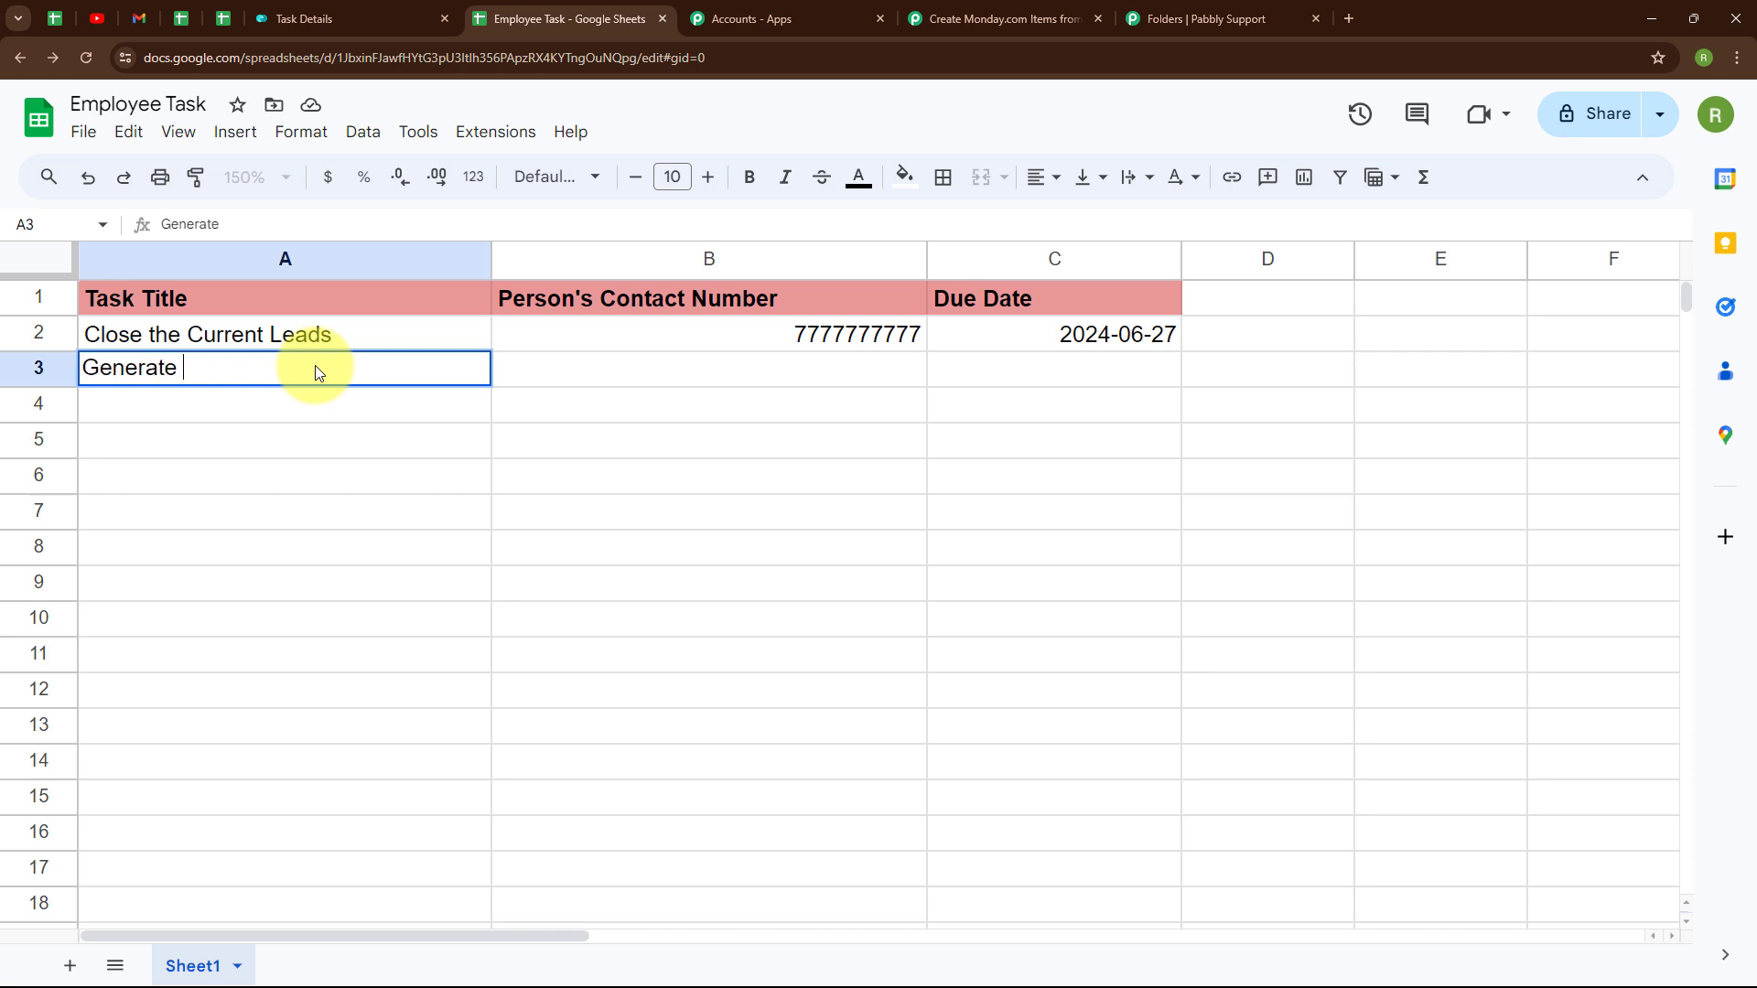
{"action": "type", "text": "New Facebook Leads"}
{"action": "left_click", "coordinate": [669, 364]}
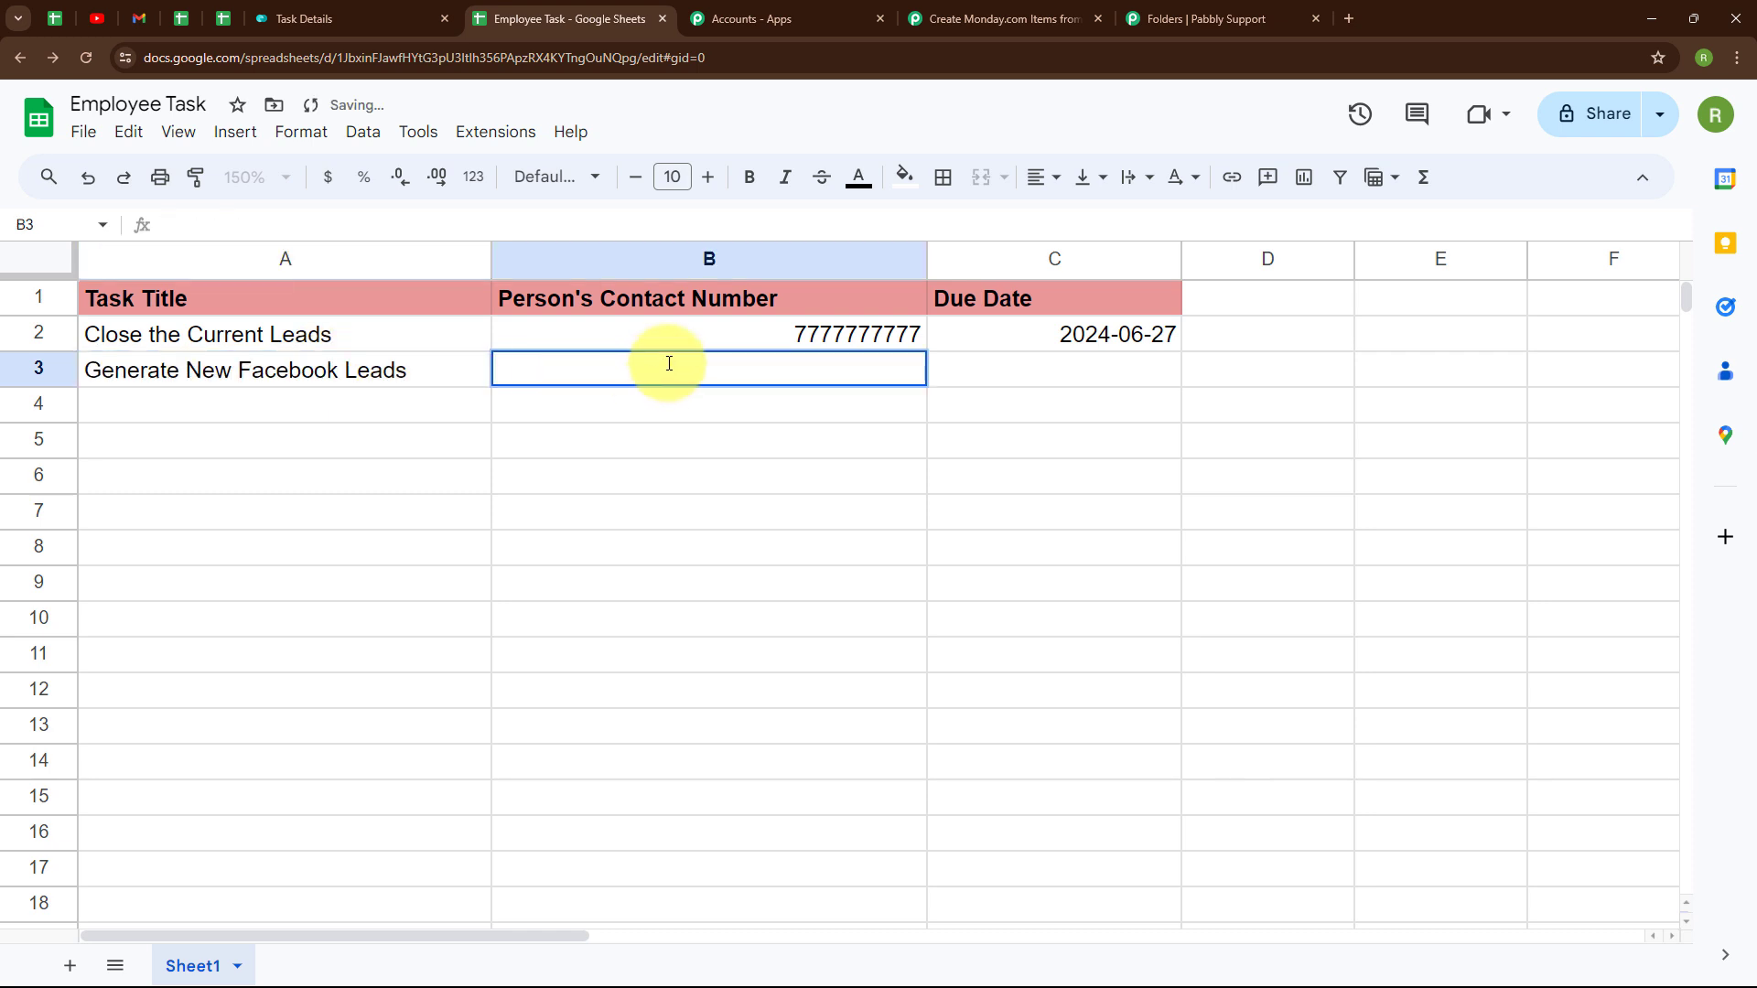
{"action": "type", "text": "8989898989"}
{"action": "double_click", "coordinate": [990, 375]}
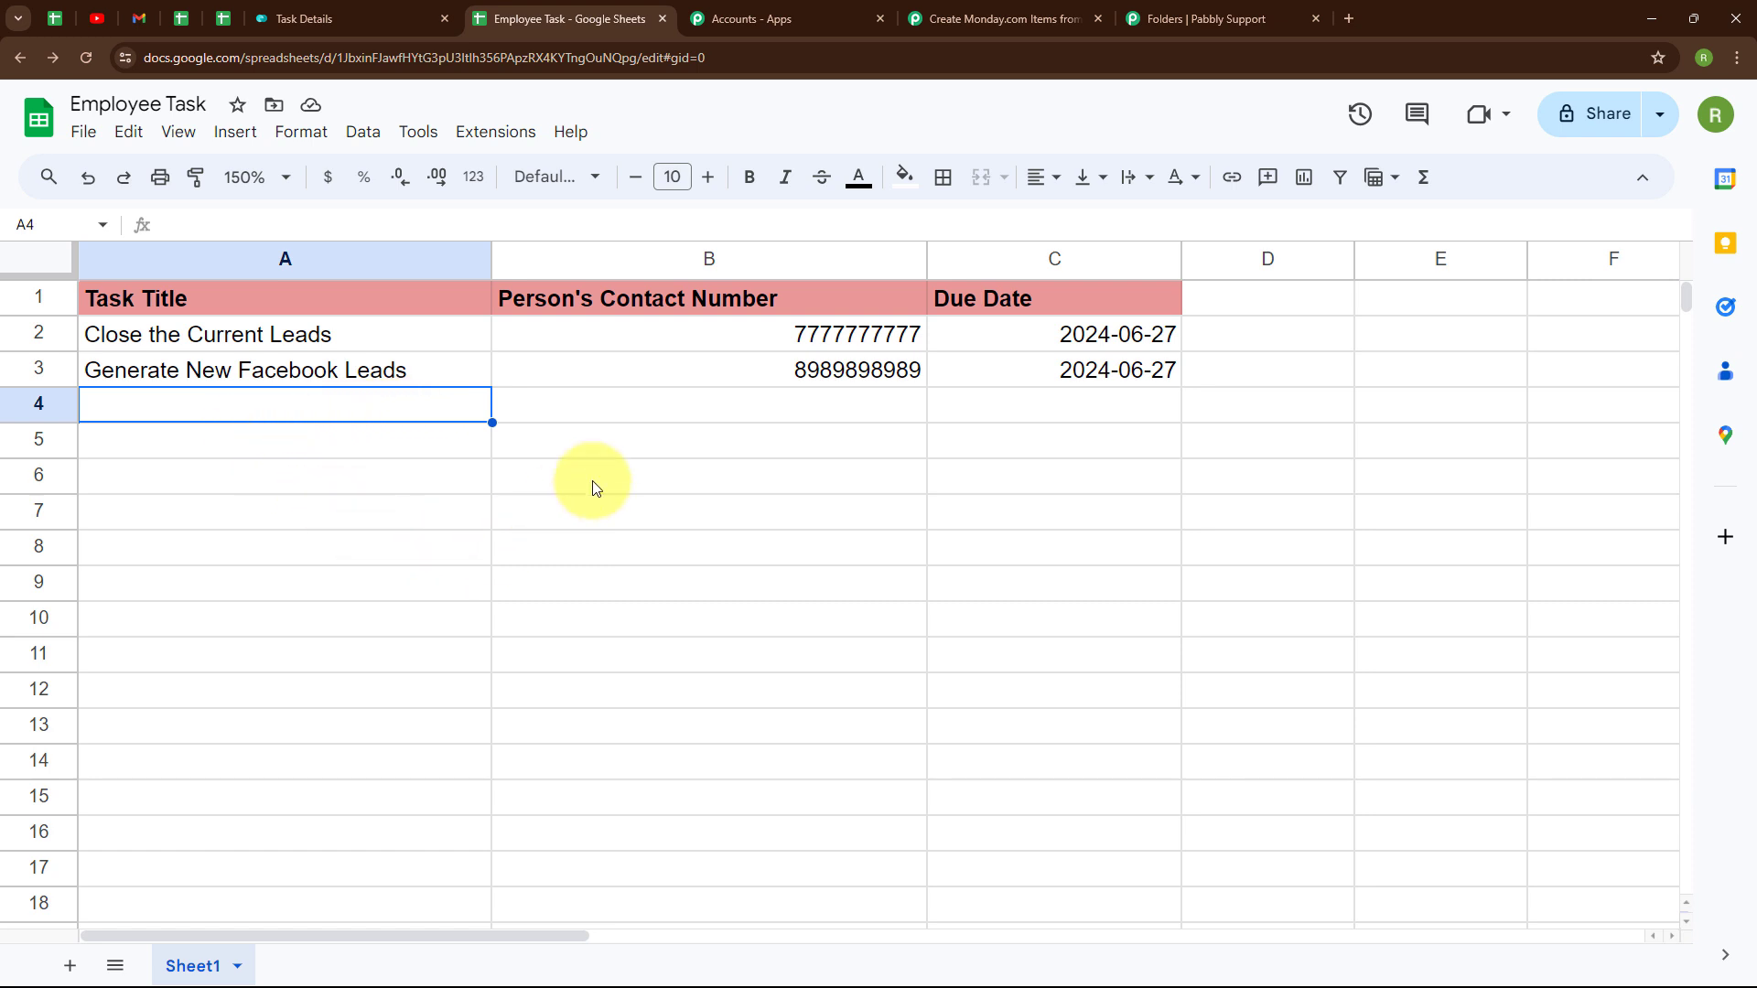
- Verify the Generate New Facebook Leads item's contact number and 27 Jun due date, then return to Pabbly
{"action": "left_click", "coordinate": [373, 11]}
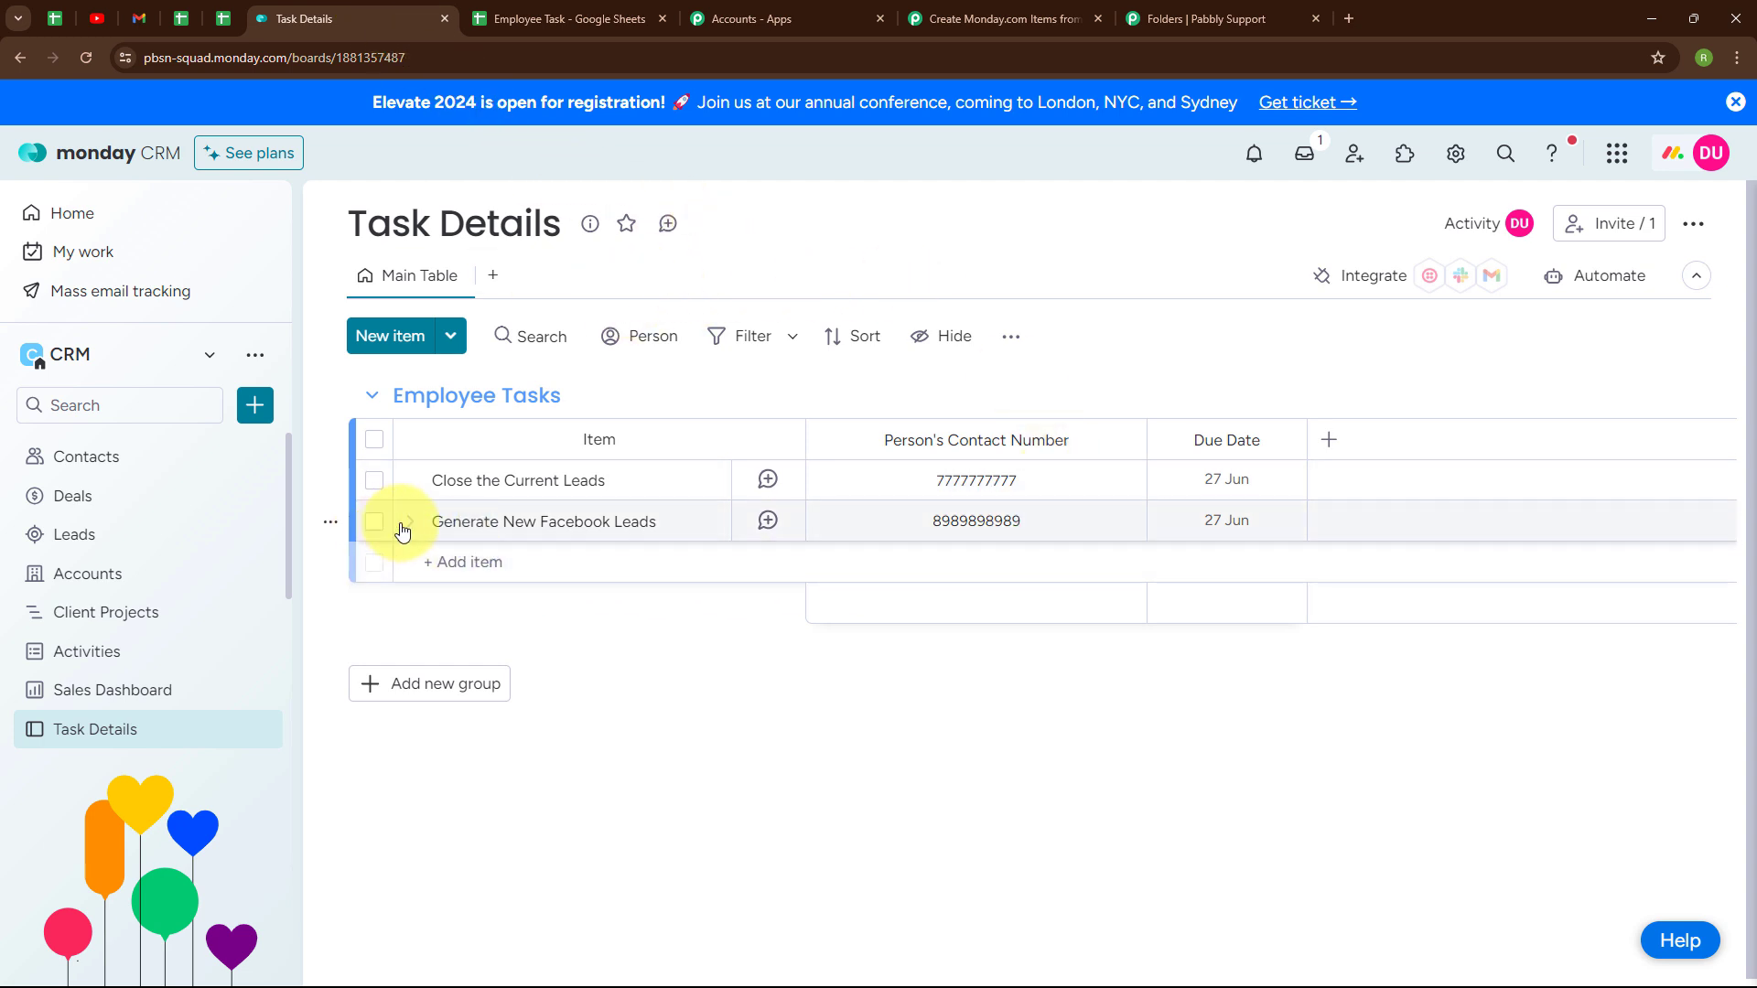
{"action": "left_click", "coordinate": [922, 514]}
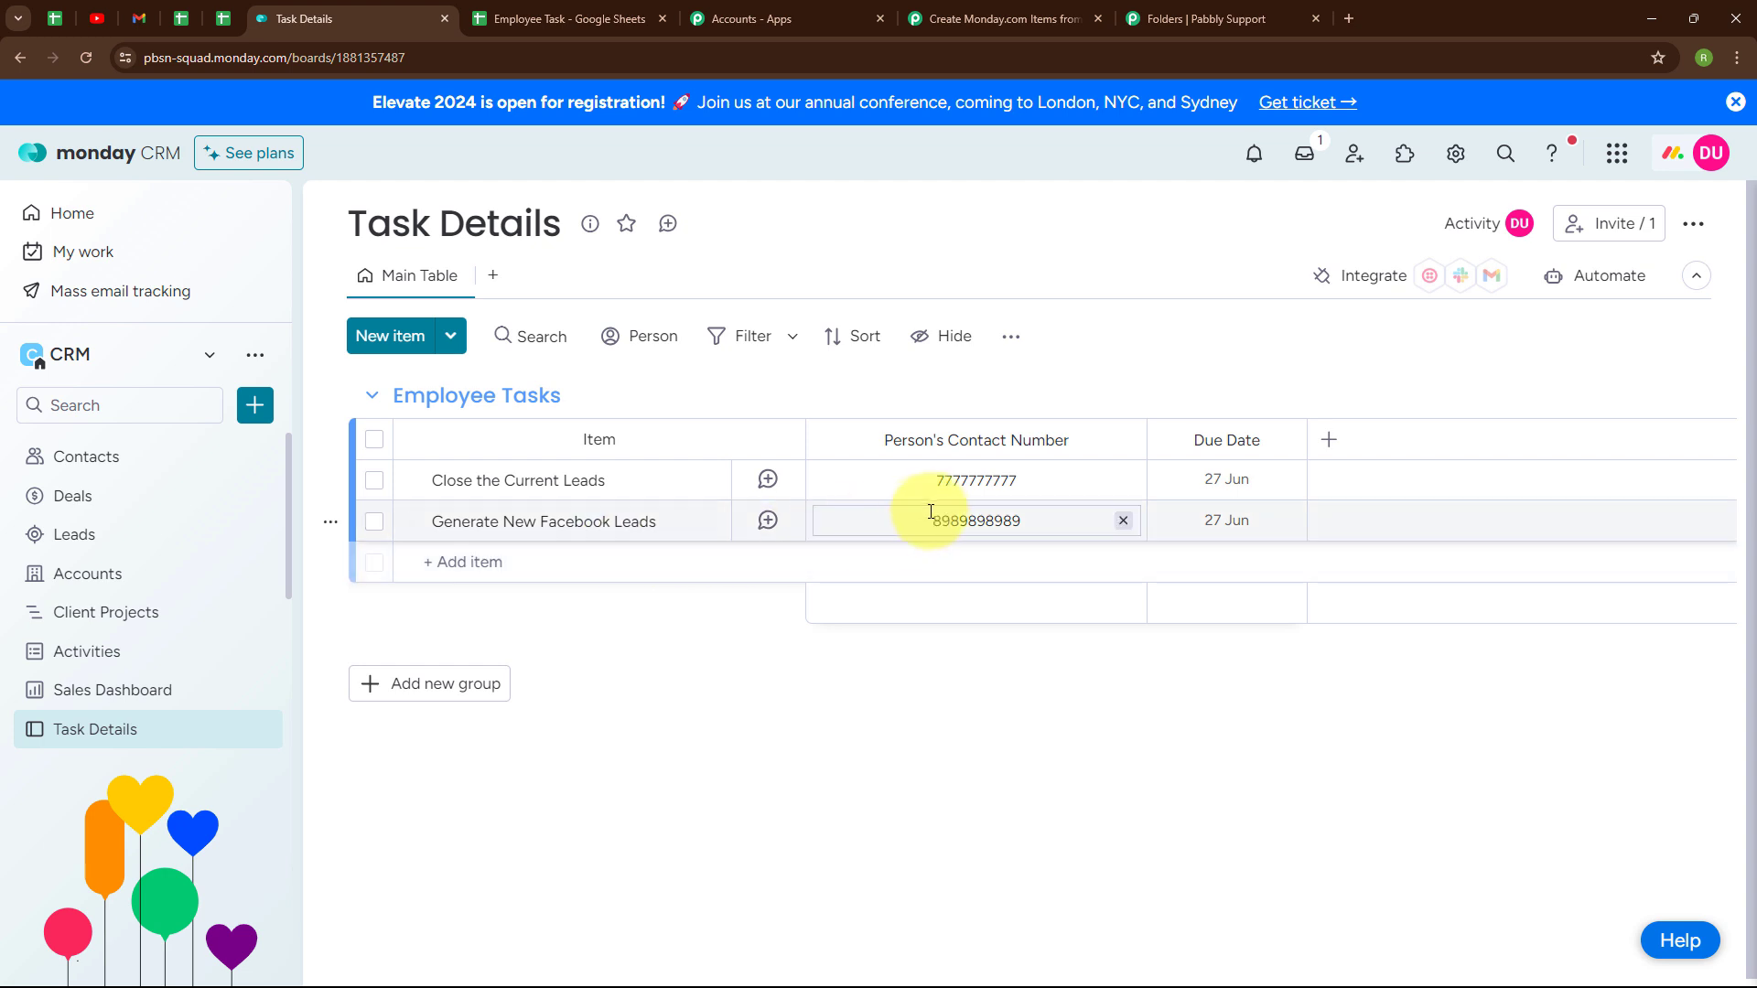
{"action": "left_click", "coordinate": [1226, 514]}
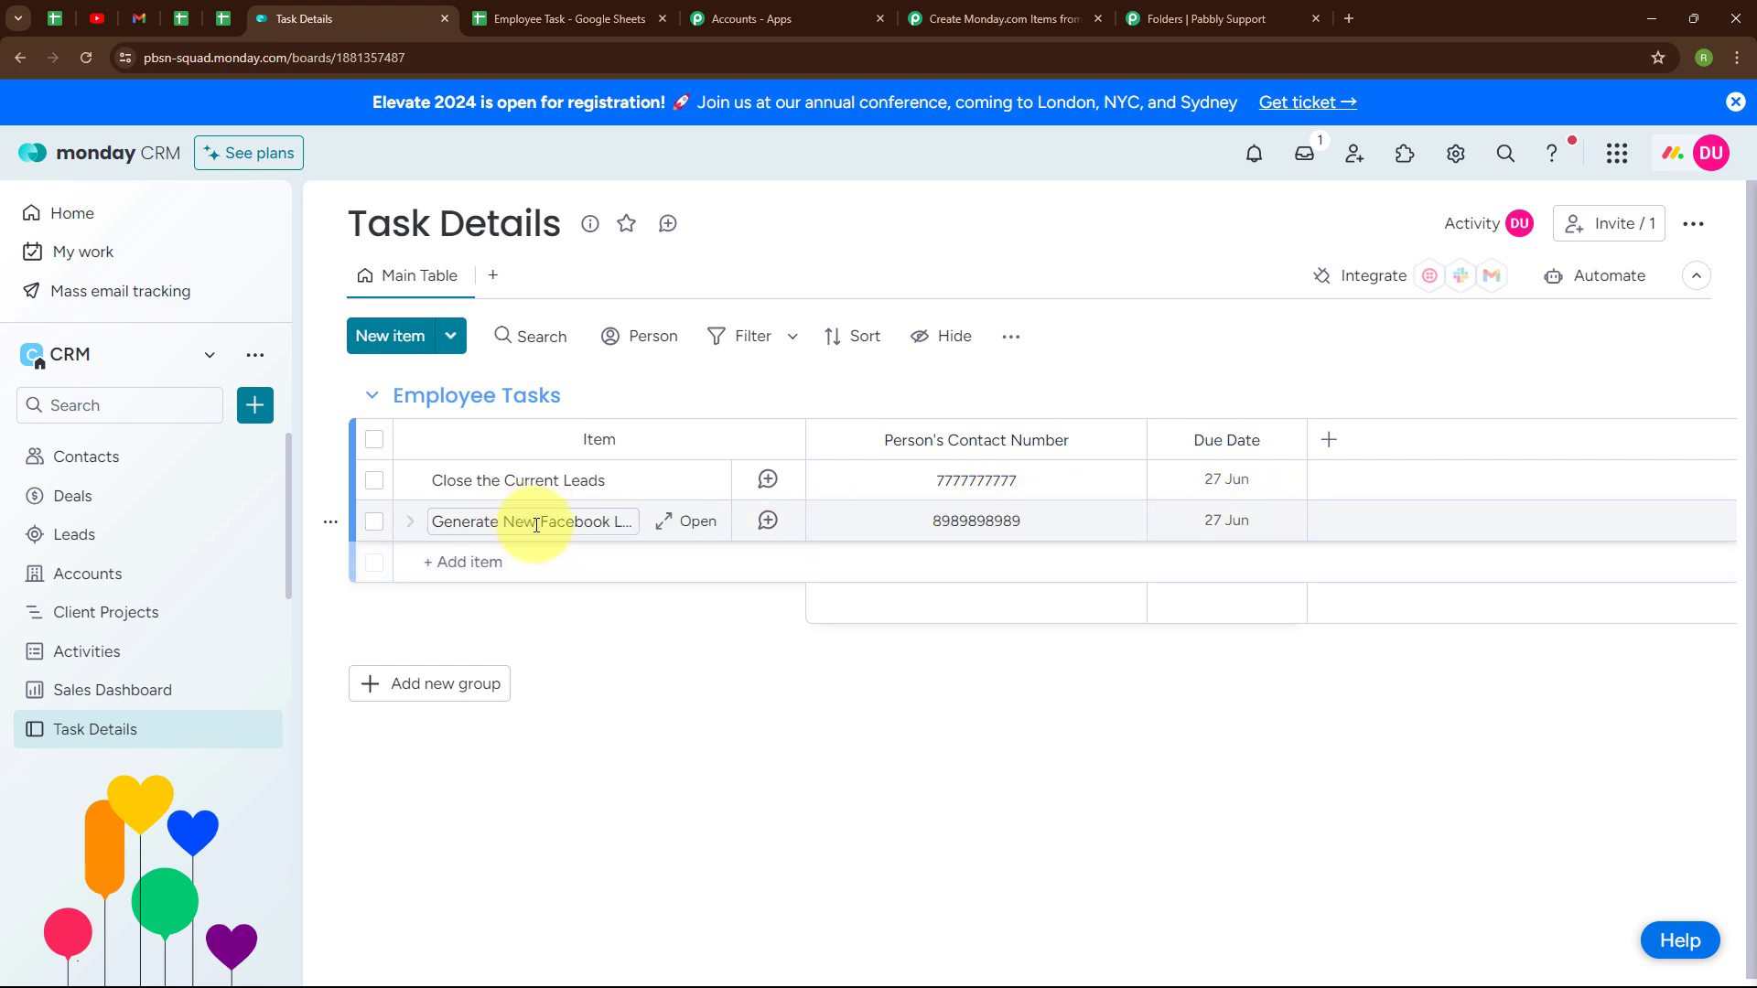
{"action": "left_click", "coordinate": [1046, 8]}
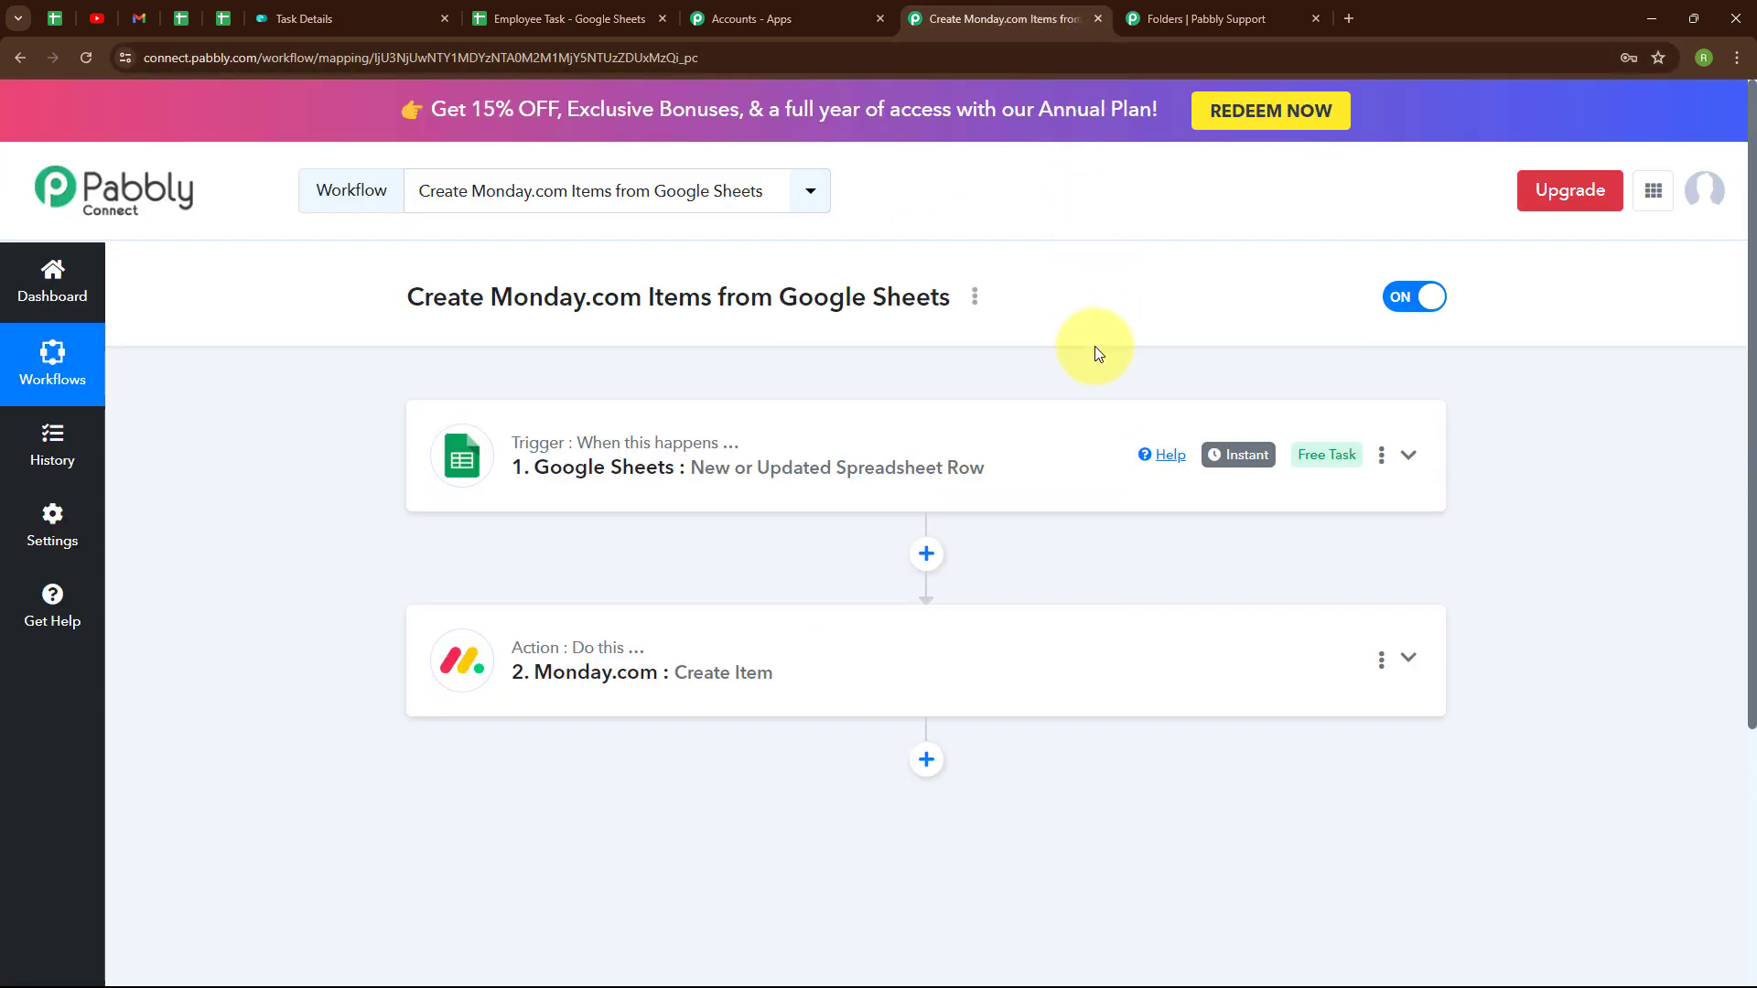